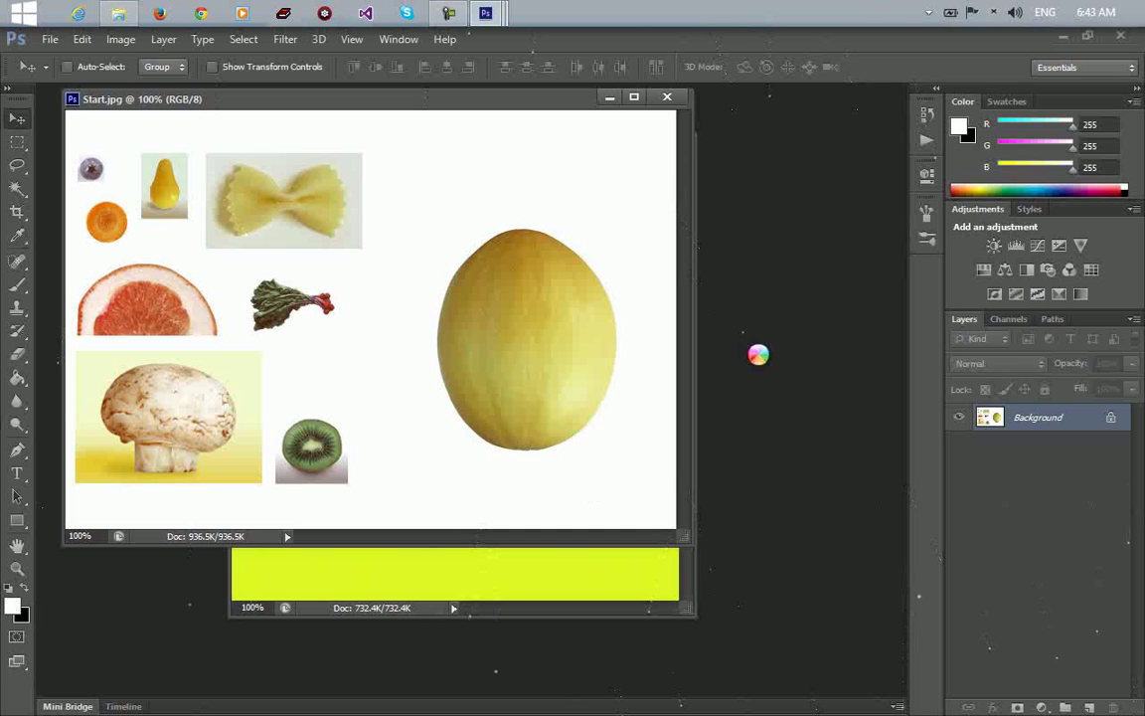
Create a new 520 × 520 pixel RGB document with a white background and float it in its own window.
key("ctrl+n")
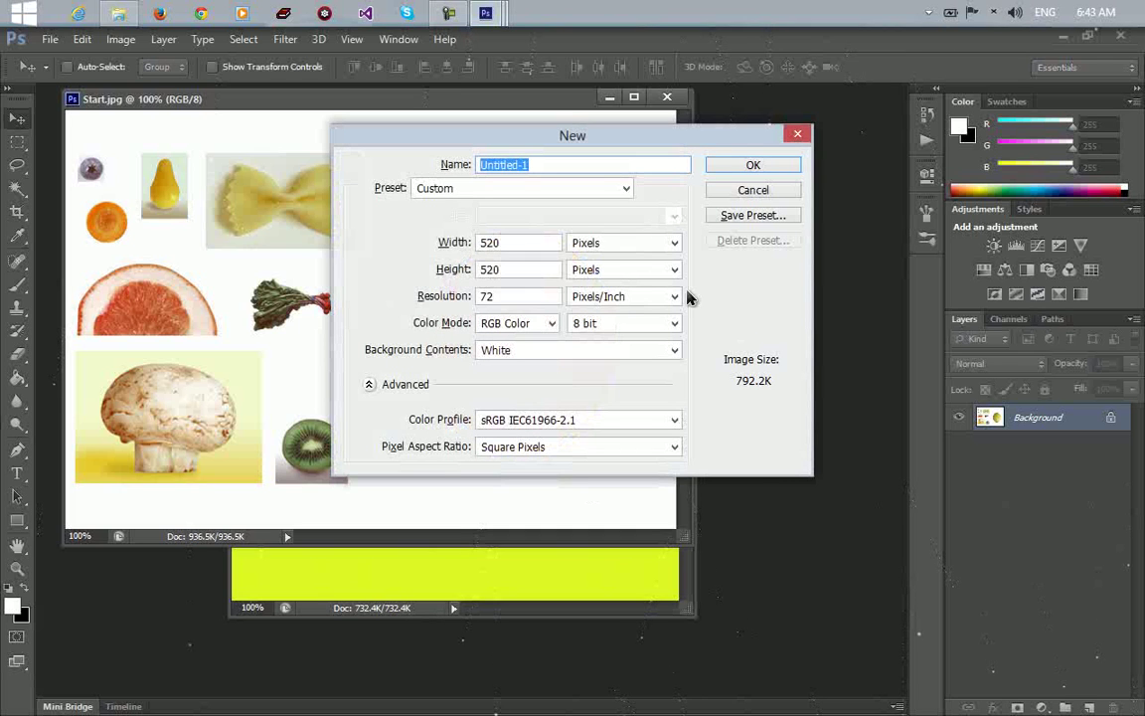
left_click(741, 169)
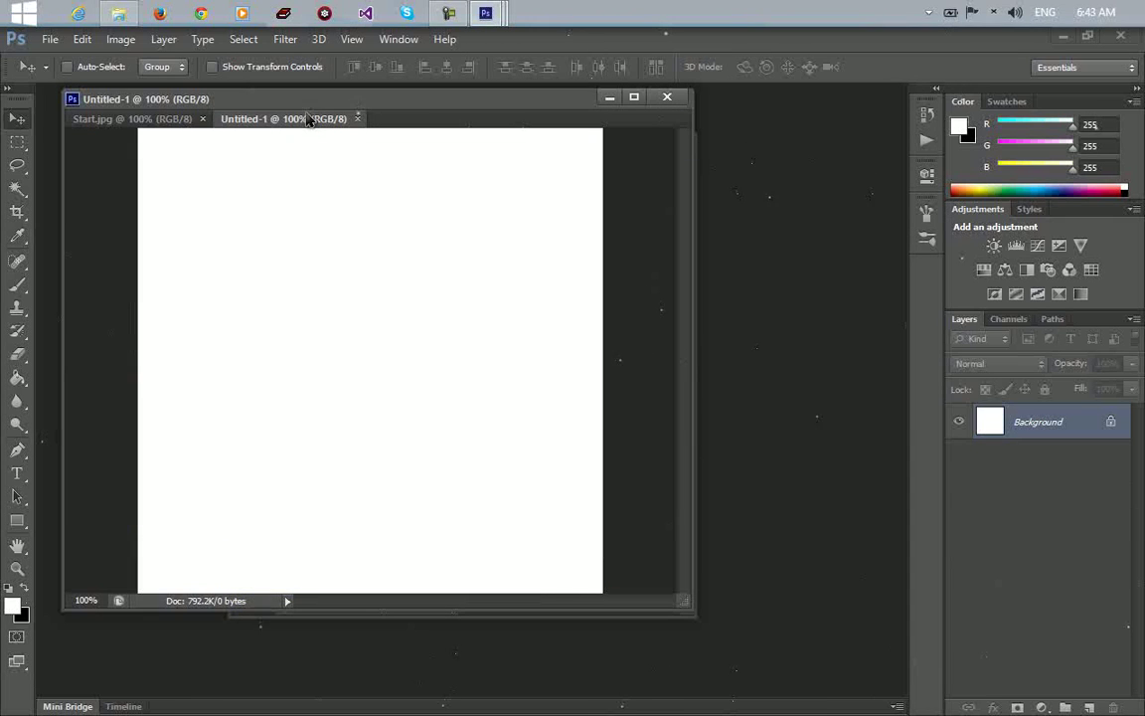
left_click_drag(325, 123, 397, 188)
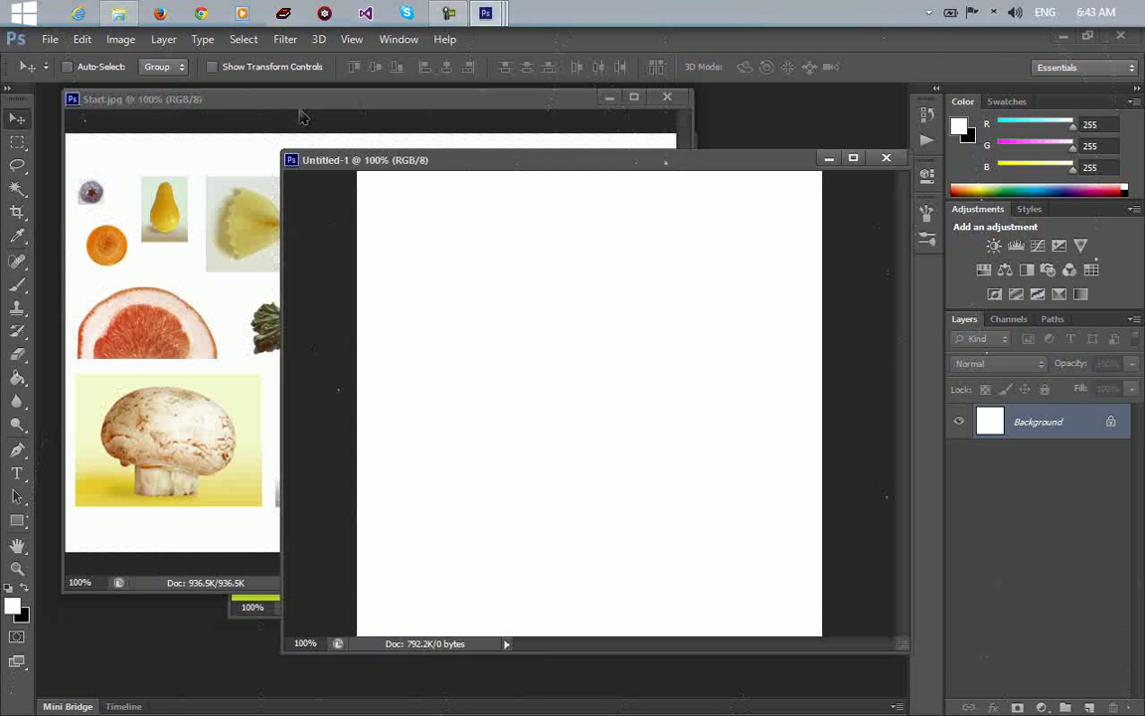
Check the reference face in Exercise 1.jpg, and outline the melon in Start.jpg with the Magnetic Lasso tool.
left_click(264, 605)
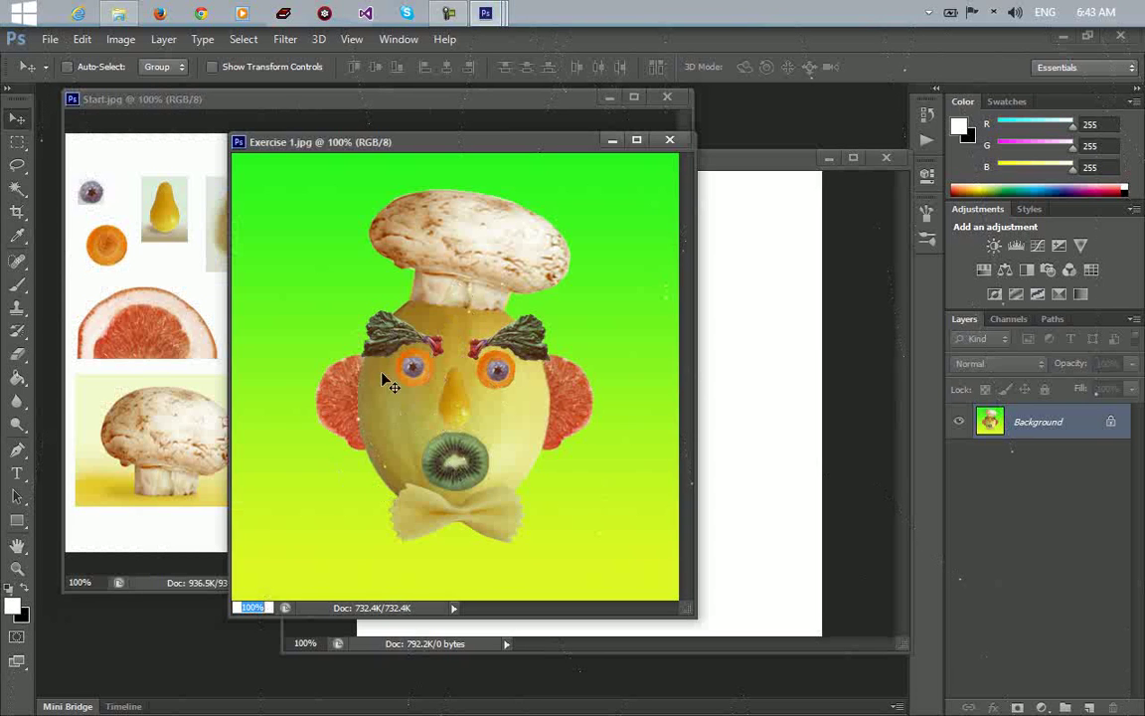
left_click(160, 277)
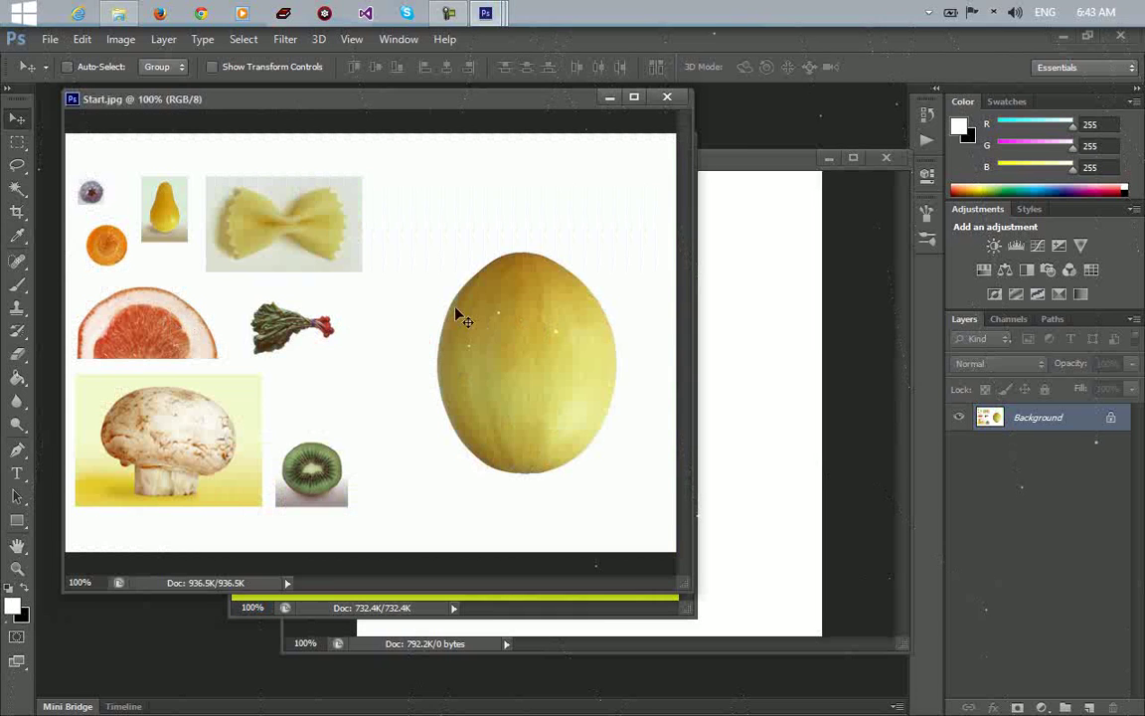
left_click(29, 177)
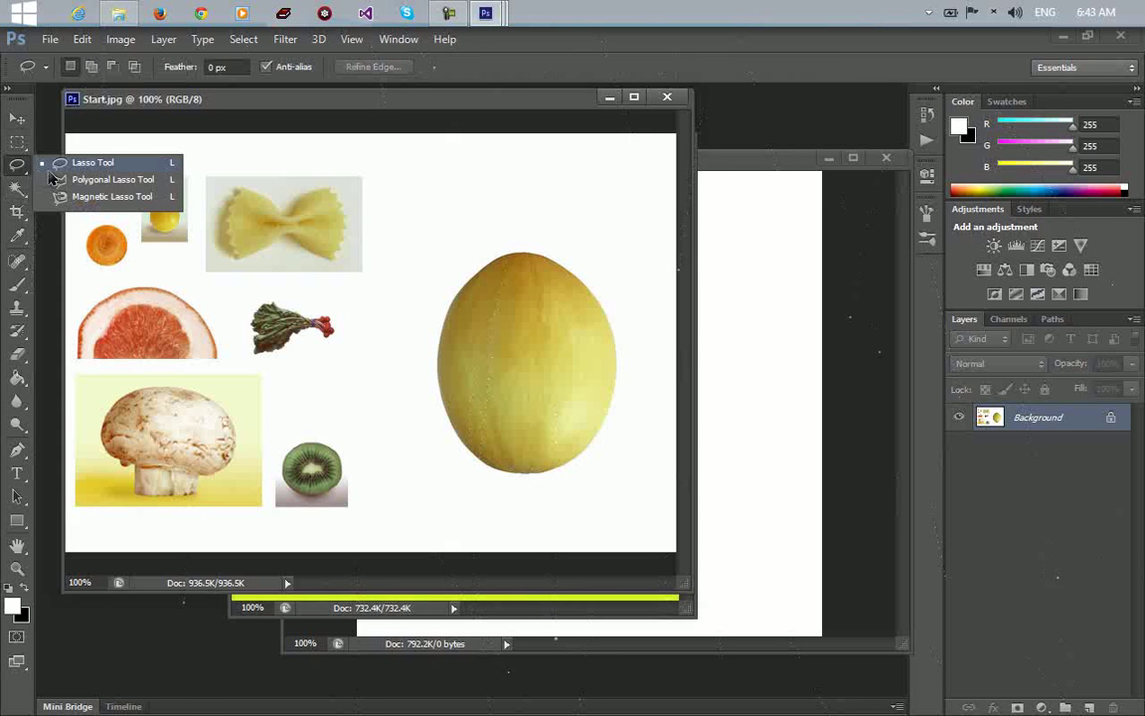
left_click(113, 196)
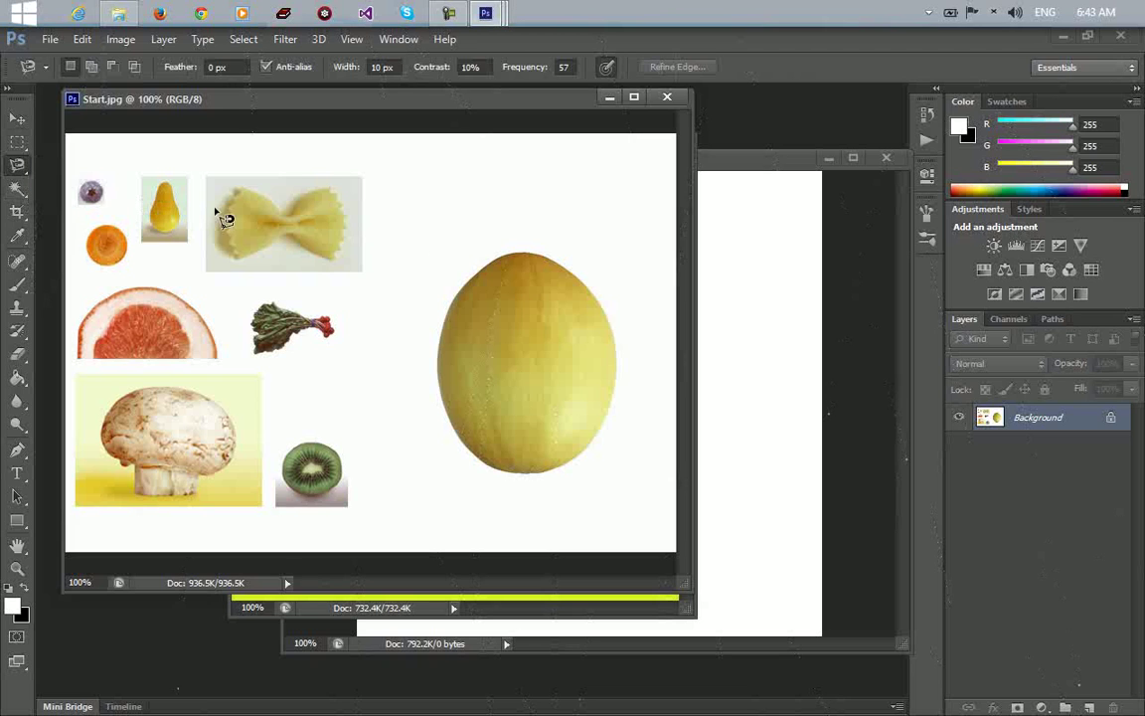
left_click(532, 237)
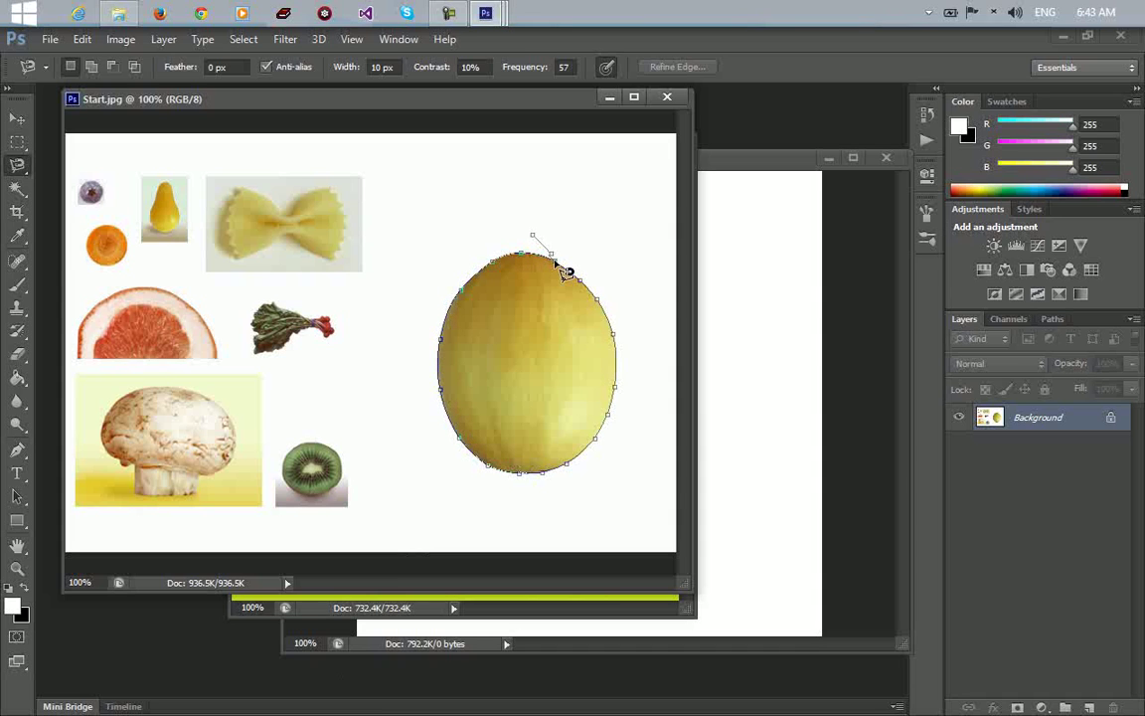
double_click(560, 266)
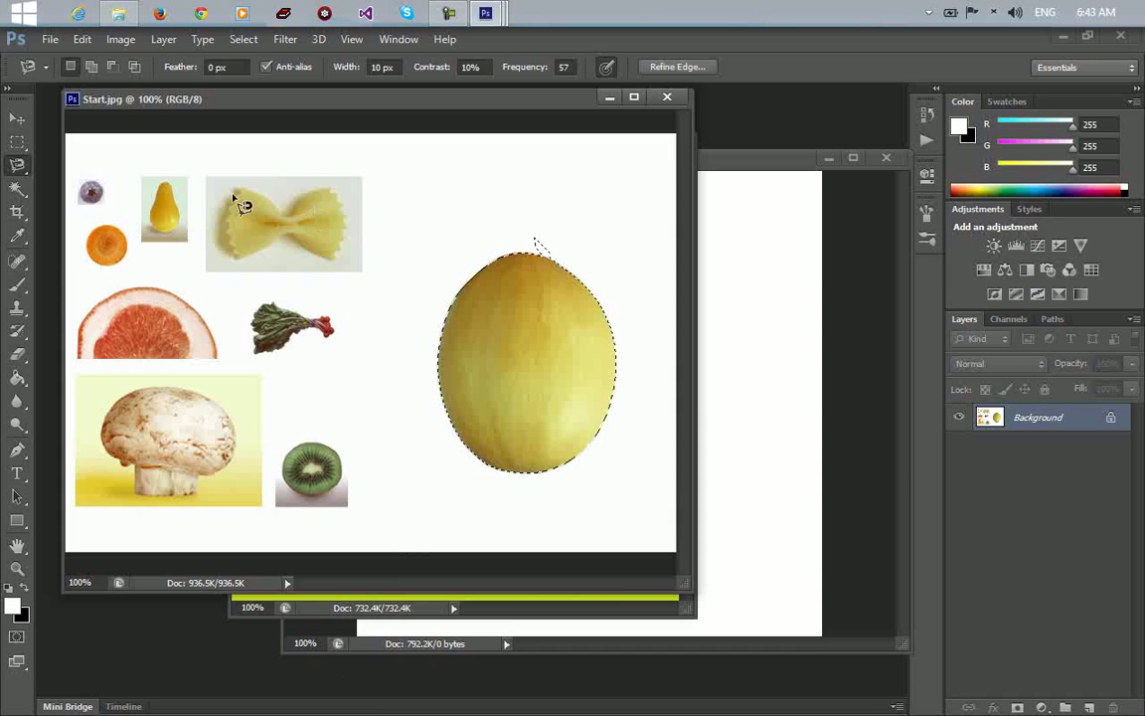
Copy the selected melon into the centre of the Untitled-1 canvas and clear the selection in Start.jpg.
left_click(17, 119)
left_click_drag(506, 383, 567, 419)
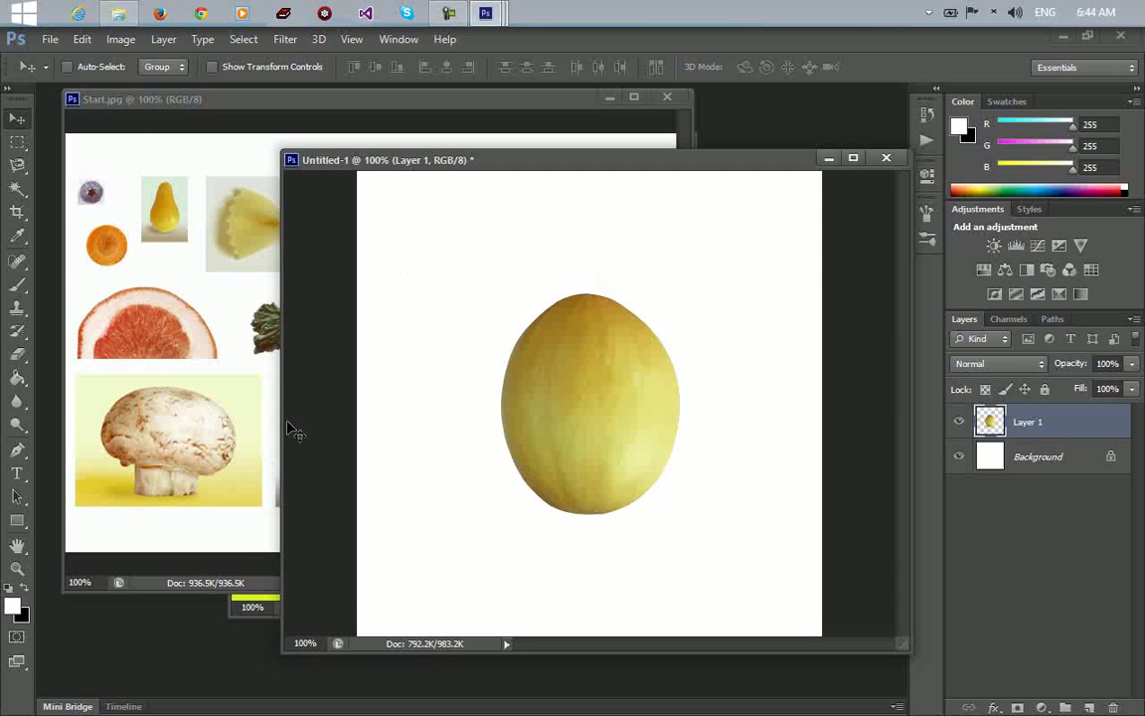
left_click(248, 473)
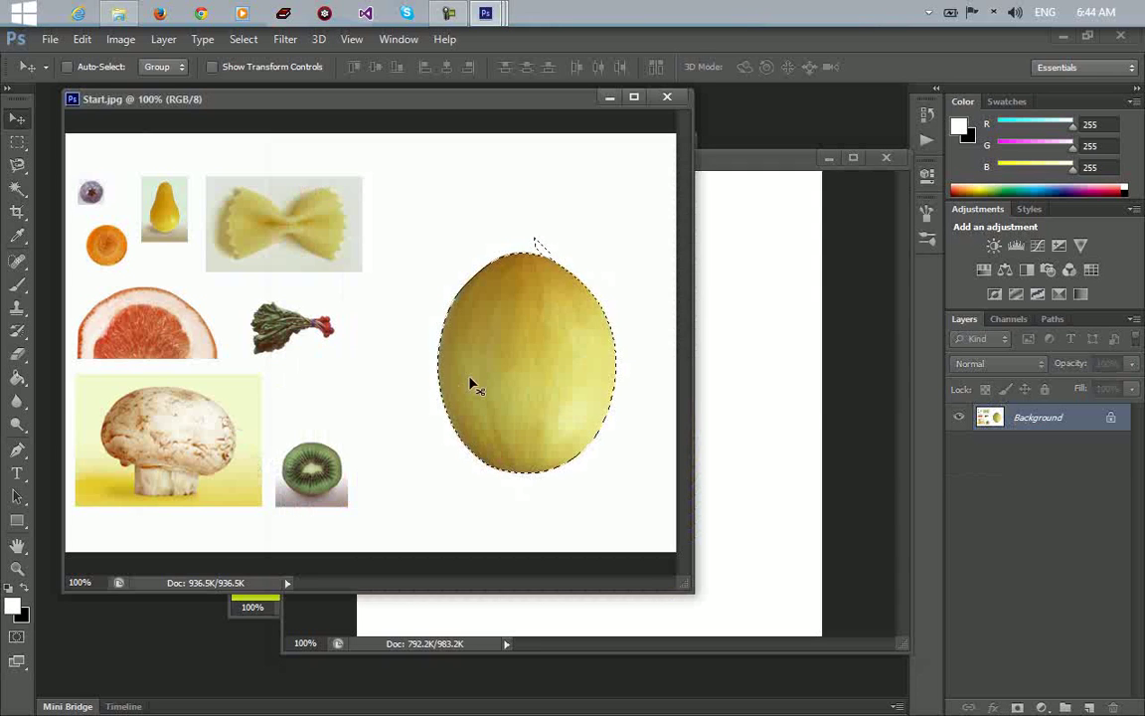
key("ctrl+d")
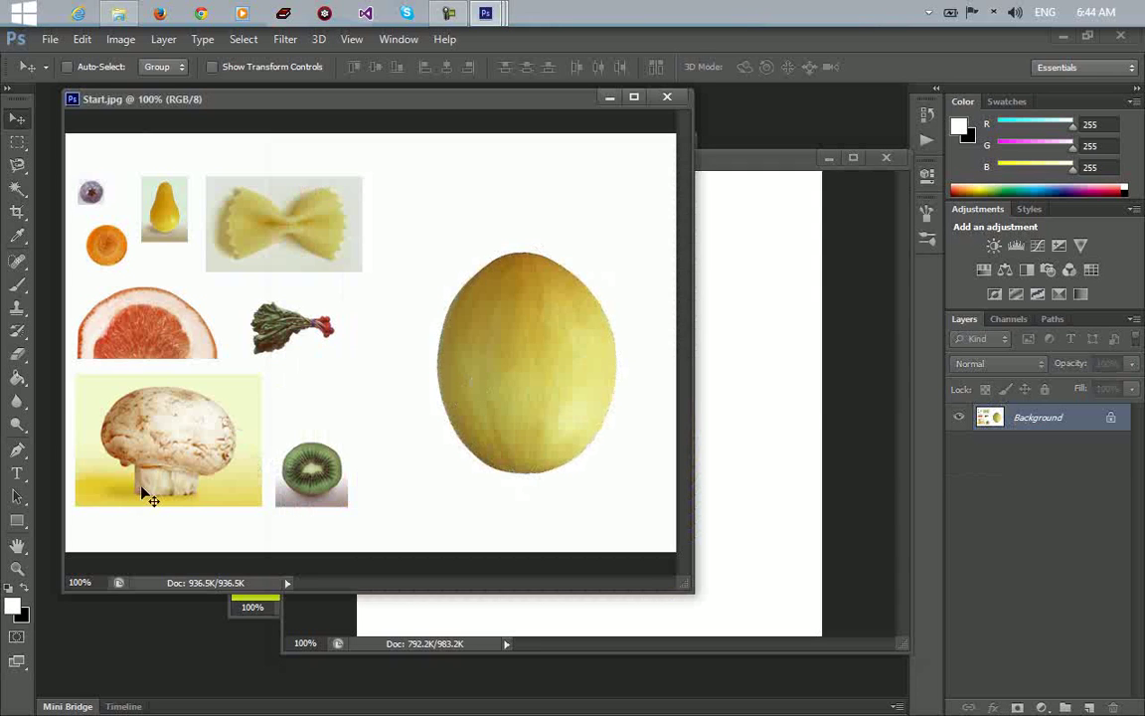
left_click(23, 167)
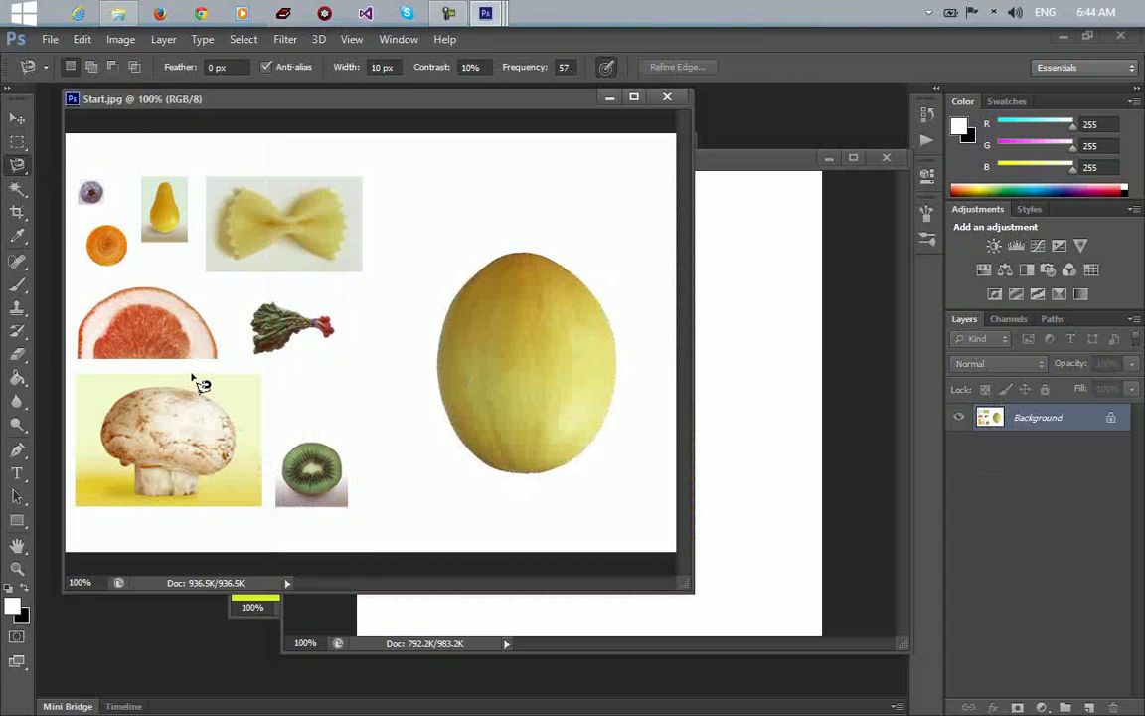
left_click(194, 374)
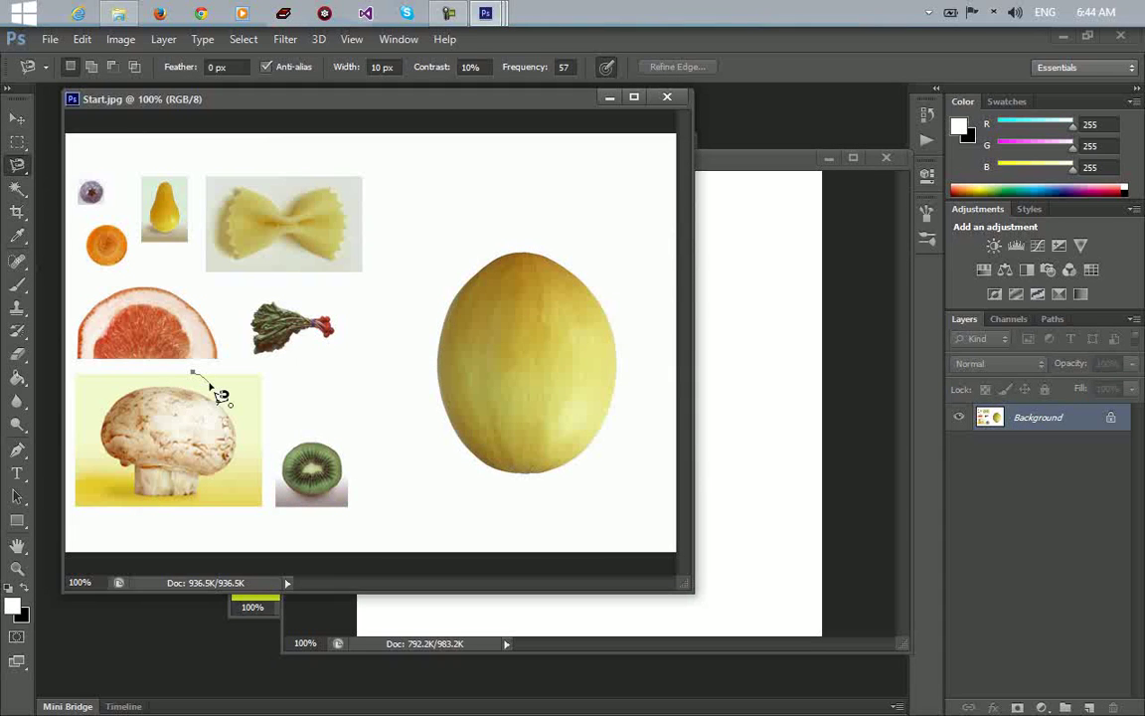
double_click(159, 324)
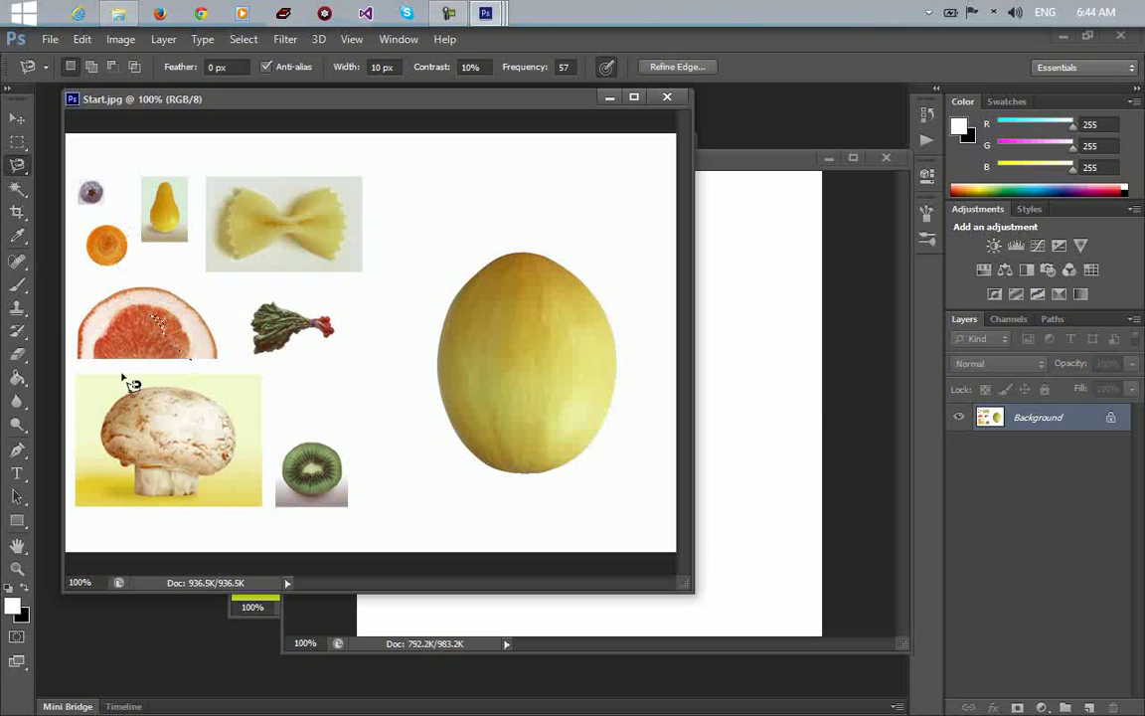
key("ctrl+d")
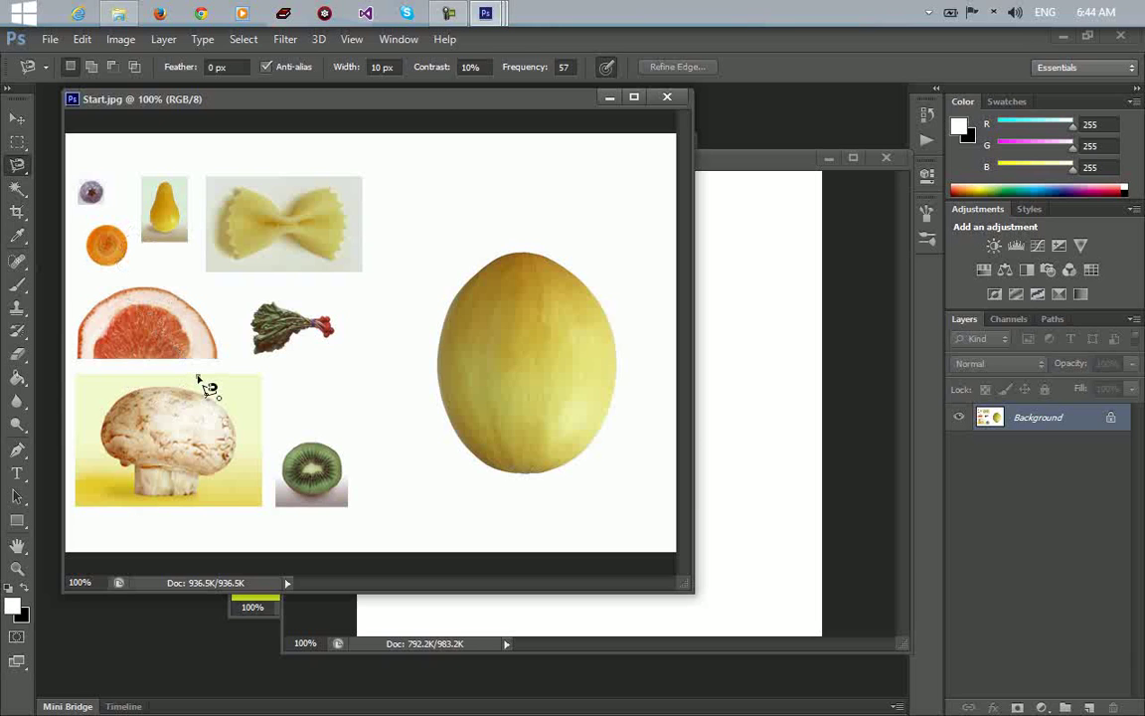
left_click(198, 378)
key("Escape")
Outline the mushroom in Start.jpg with the Magnetic Lasso tool and copy it into Untitled-1 beside the melon.
left_click(185, 390)
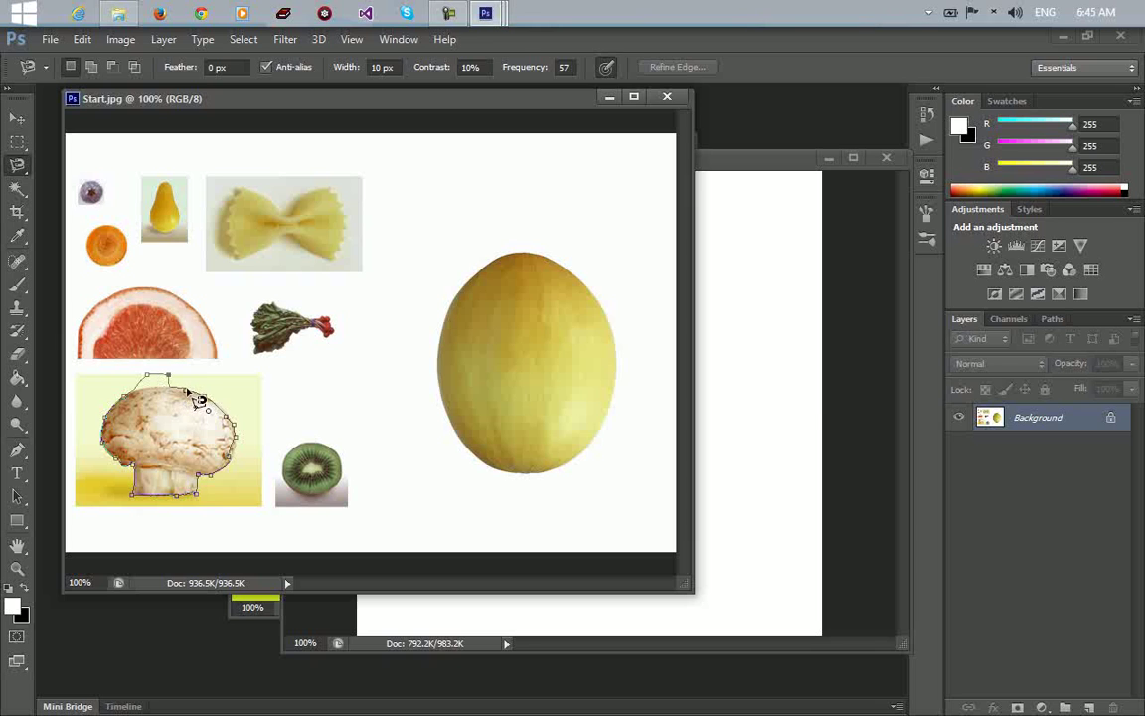
double_click(189, 395)
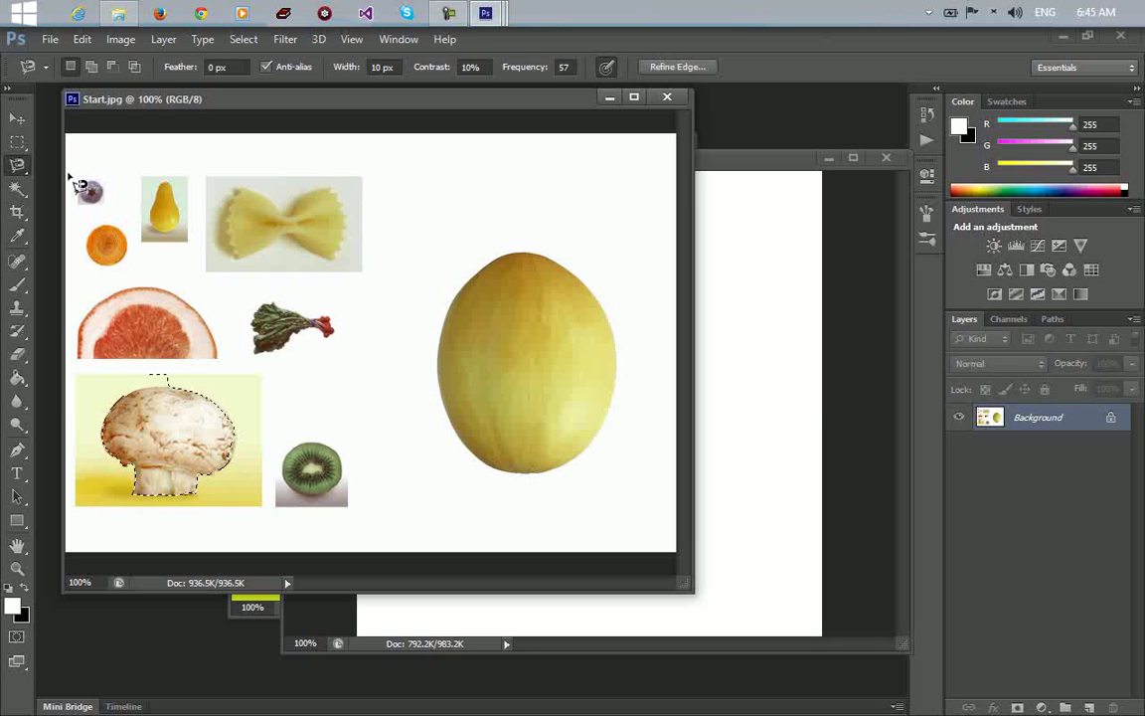
left_click(17, 119)
left_click_drag(149, 427, 366, 487)
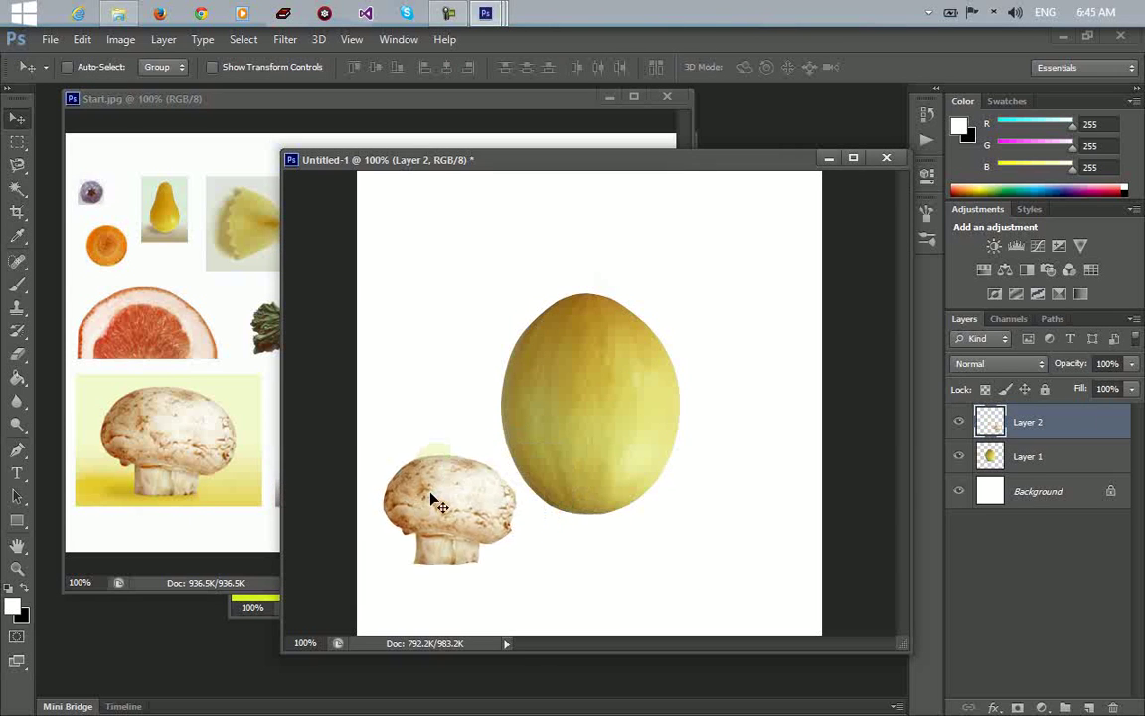
Set the Eraser opacity to 100% and erase the leftover background above the mushroom cap.
left_click(16, 358)
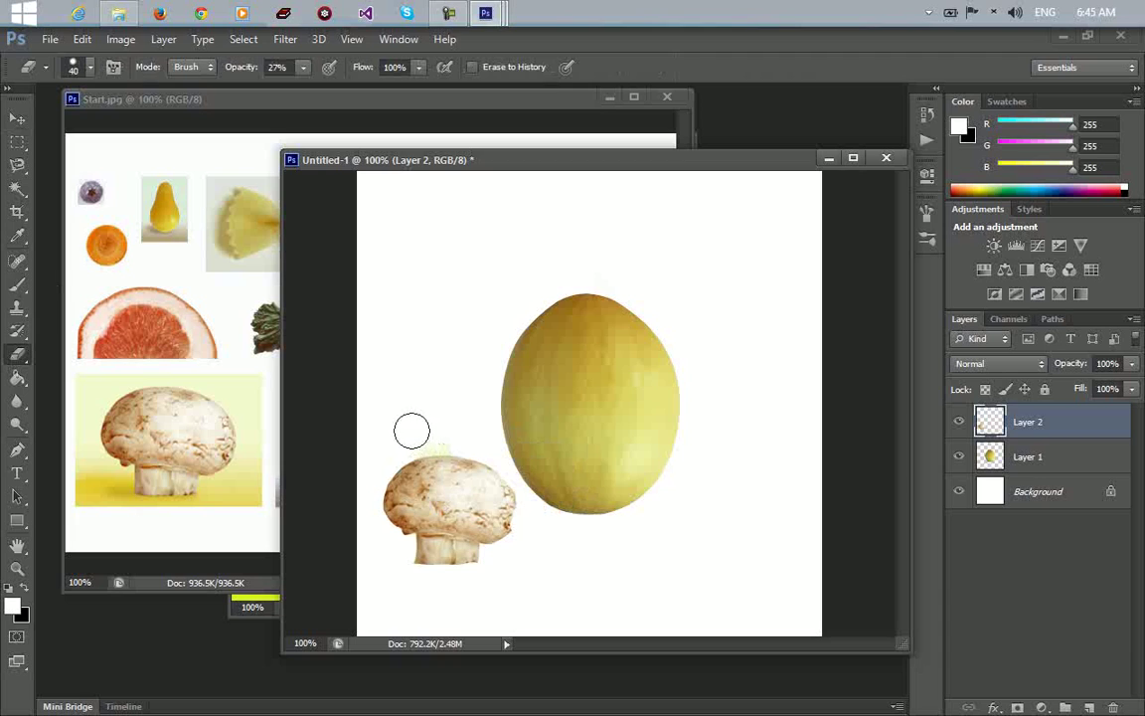
left_click(305, 68)
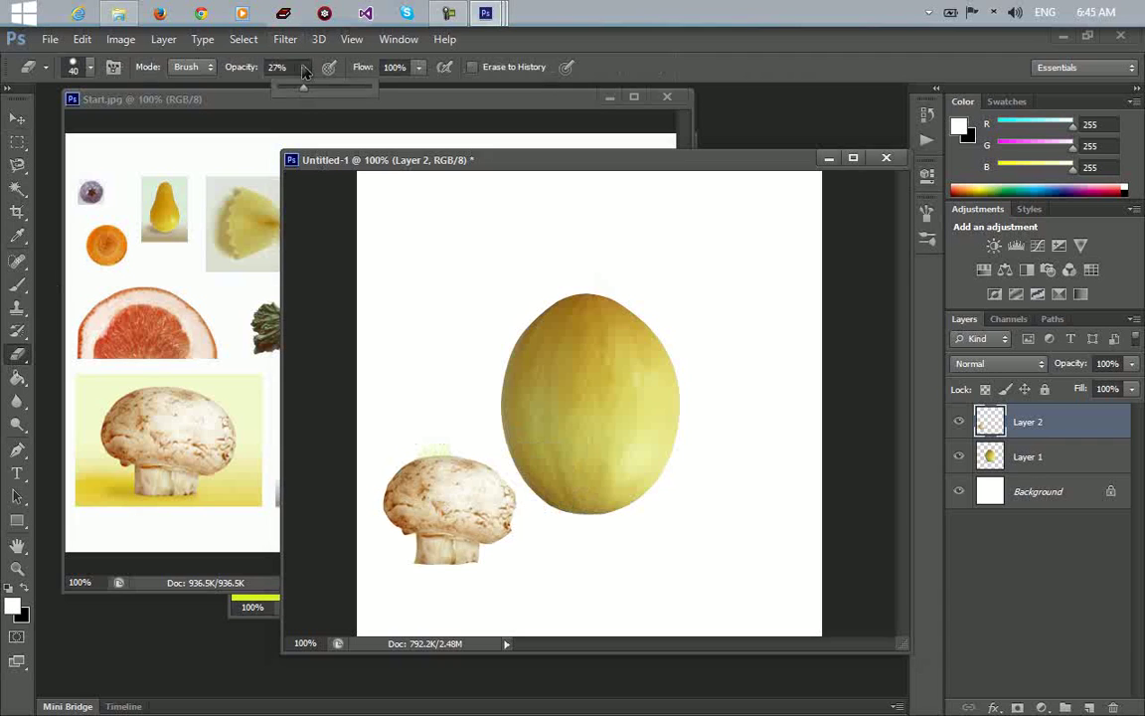
left_click_drag(304, 89, 350, 89)
mouse_move(436, 426)
left_mouse_down()
mouse_move(425, 435)
mouse_move(444, 435)
mouse_move(417, 439)
left_mouse_up()
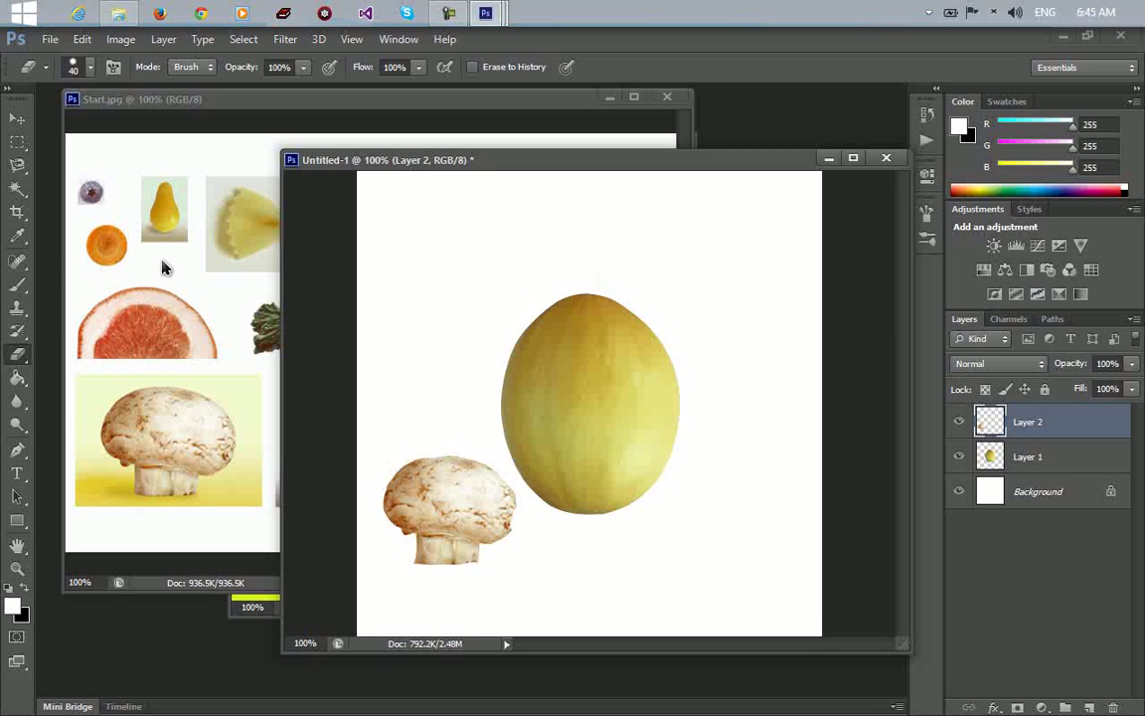
Check the hat placement in Exercise 1.jpg and move the mushroom onto the top of the melon in Untitled-1.
left_click(18, 119)
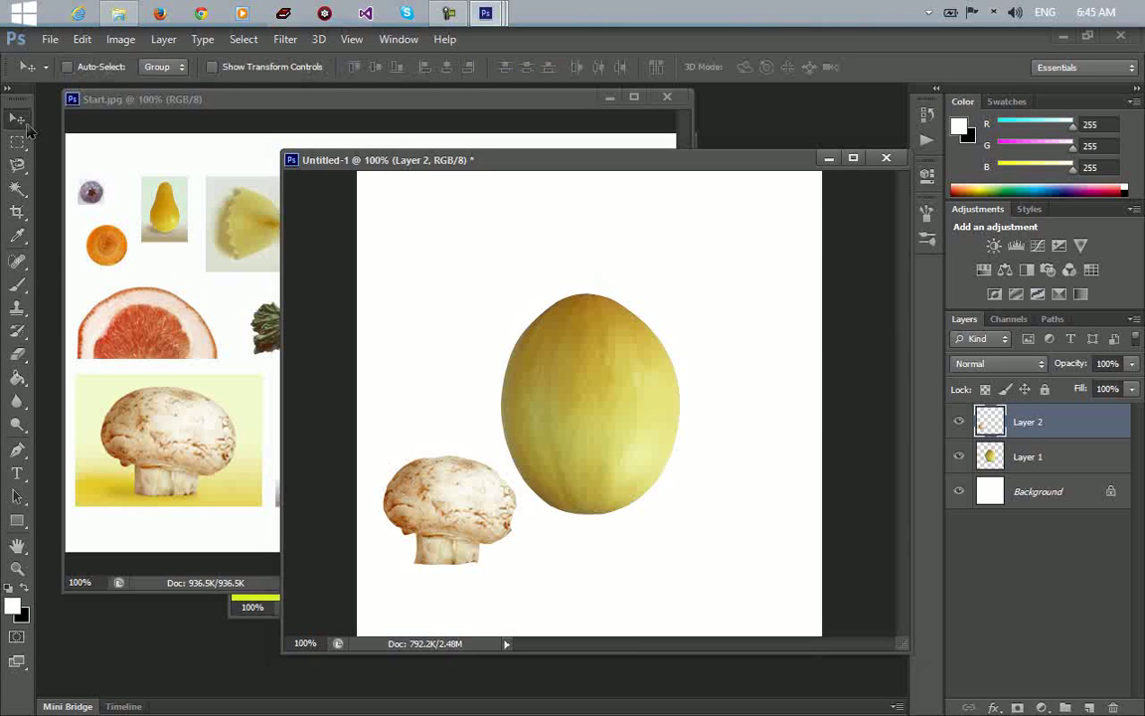
double_click(255, 605)
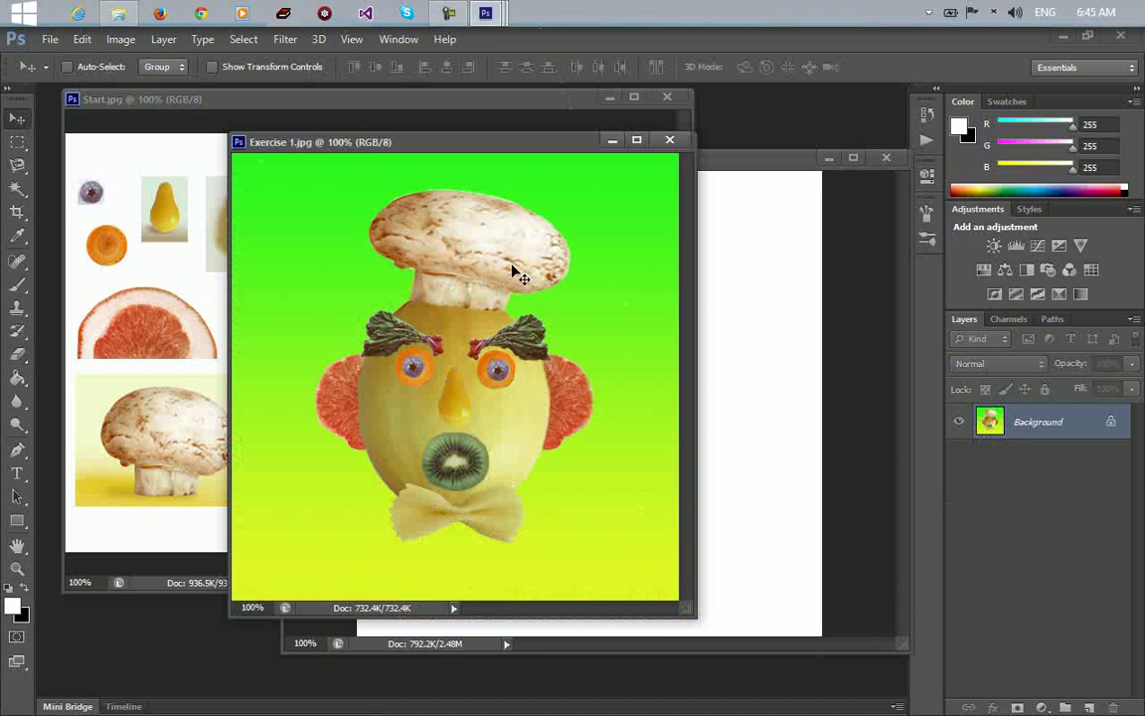
left_click(764, 384)
left_click_drag(468, 459, 593, 252)
Widen the mushroom with Free Transform until its cap is slightly wider than the melon.
key("ctrl+t")
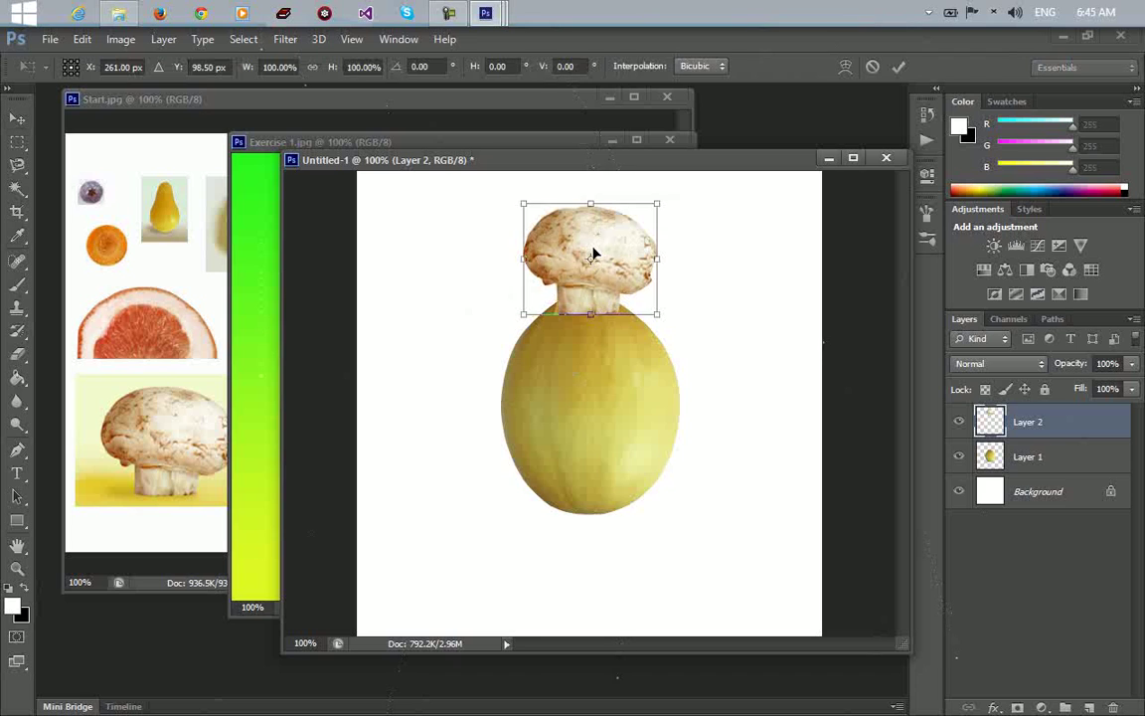
left_click_drag(653, 314, 689, 328)
left_click_drag(527, 327, 565, 309)
key("Return")
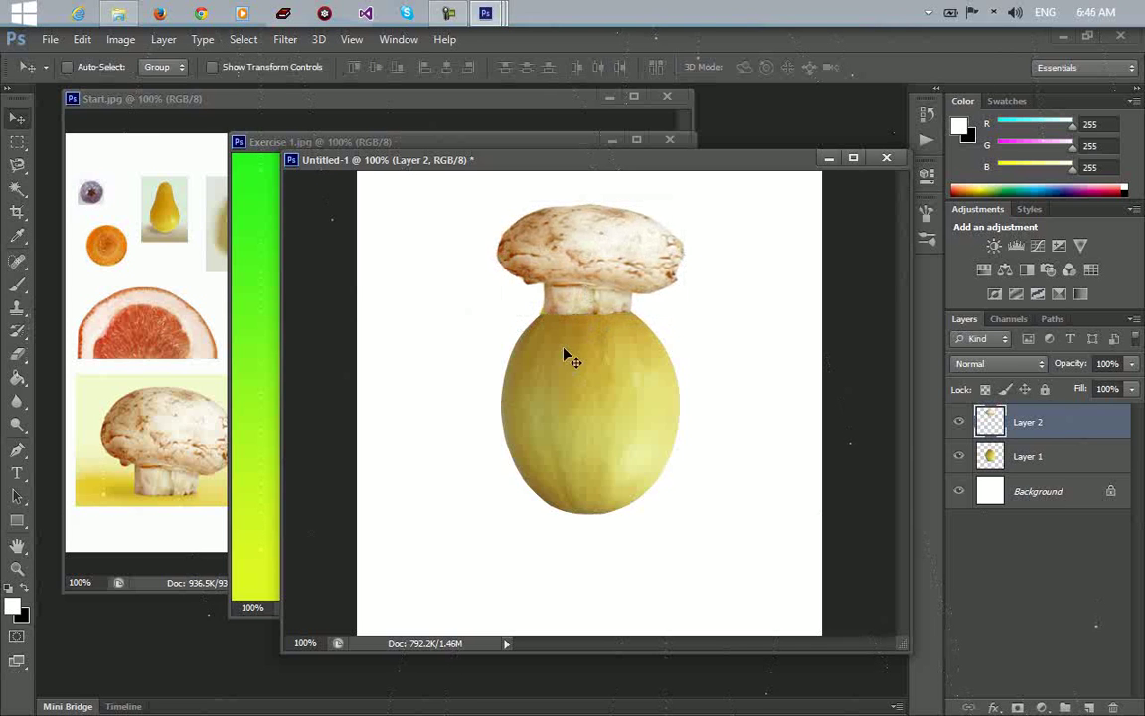
Compare the mushroom hat with Exercise 1.jpg and clear the mushroom selection in Start.jpg.
left_click(274, 509)
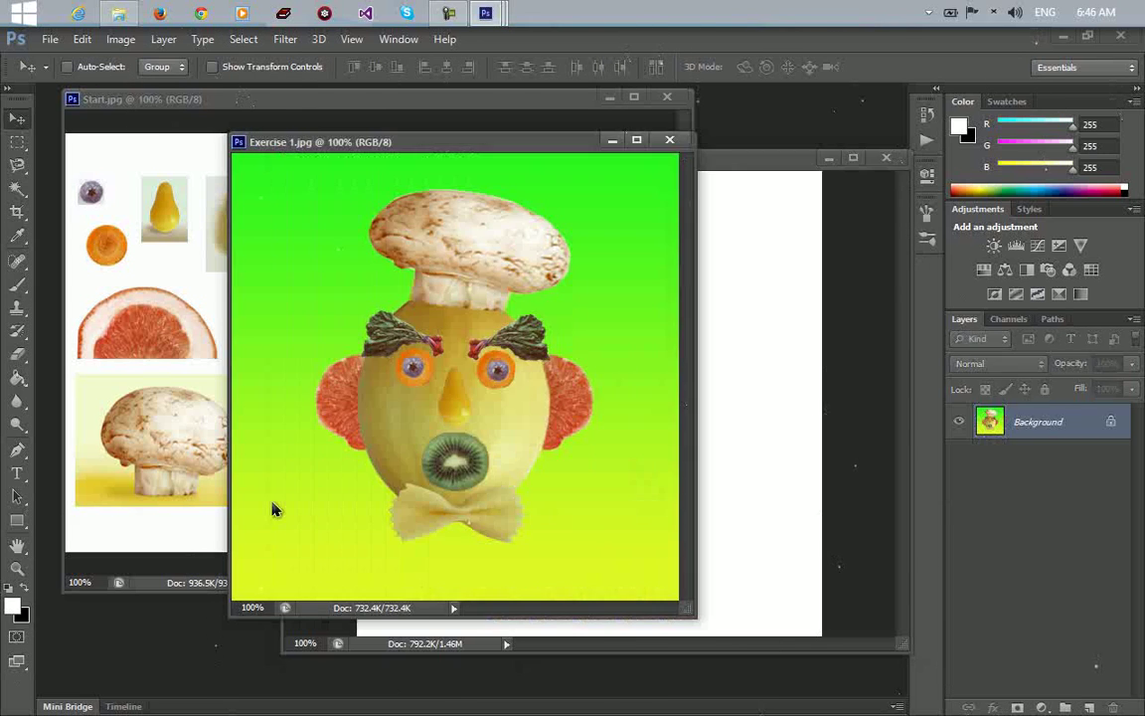
left_click(714, 418)
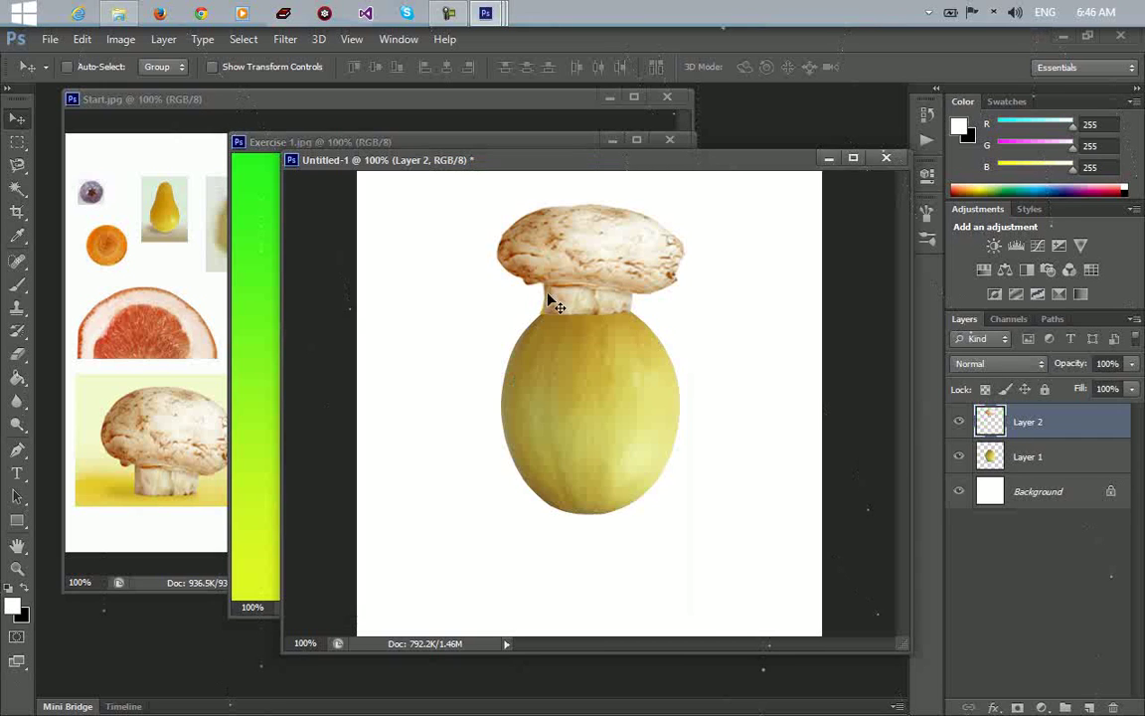
left_click(166, 456)
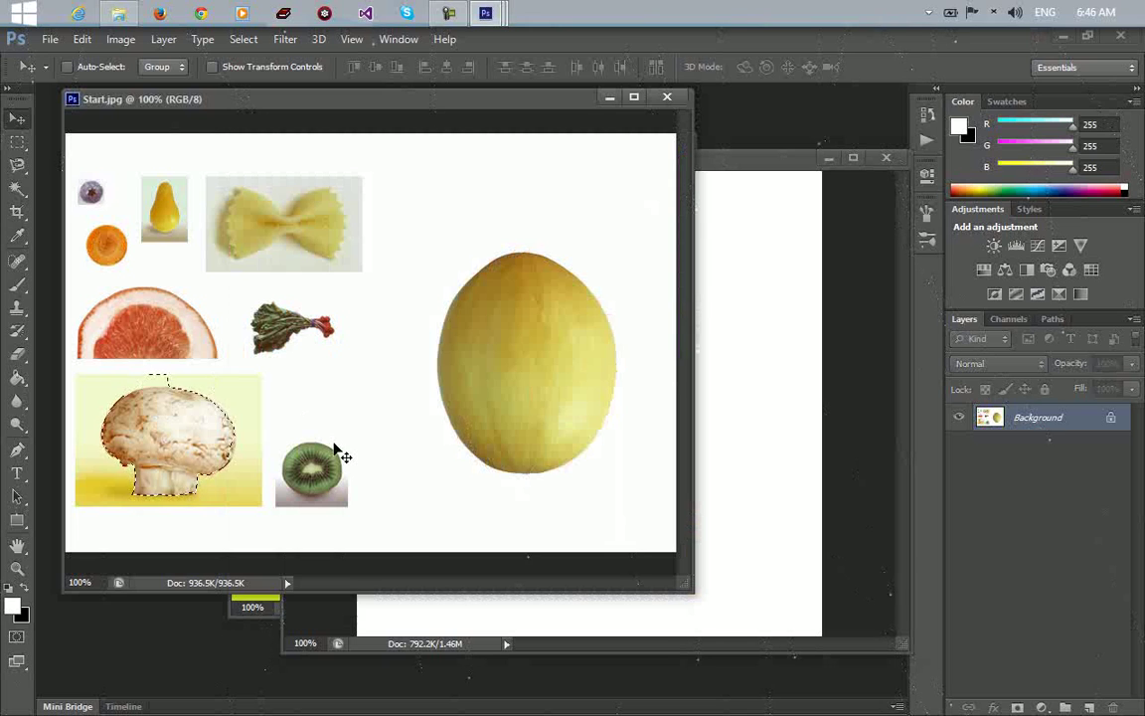
key("ctrl+d")
Check the eyes in Exercise 1.jpg, and outline the orange carrot slice in Start.jpg with the Magnetic Lasso tool.
left_click(253, 607)
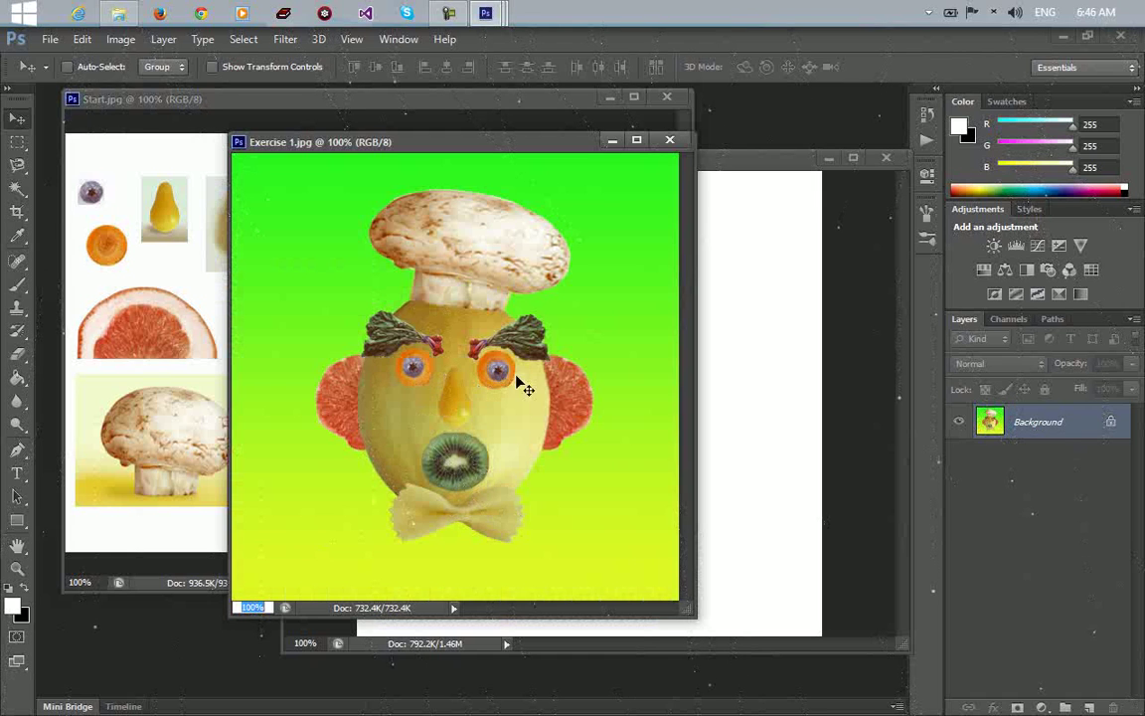
left_click(118, 318)
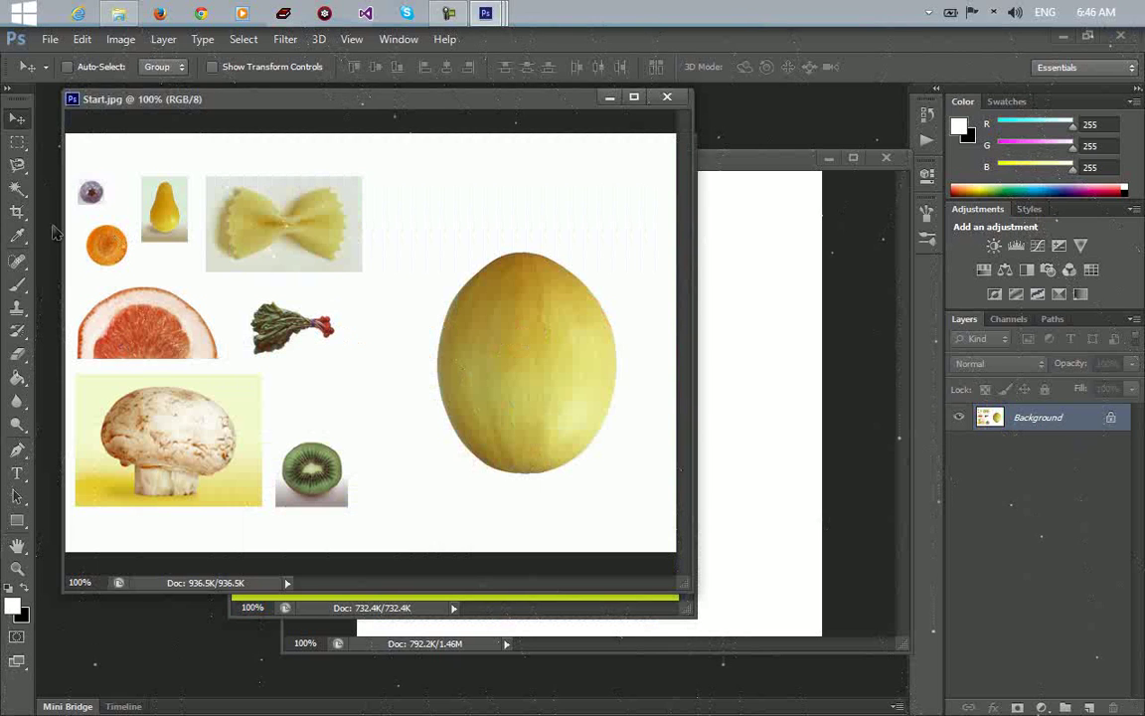
left_click(19, 166)
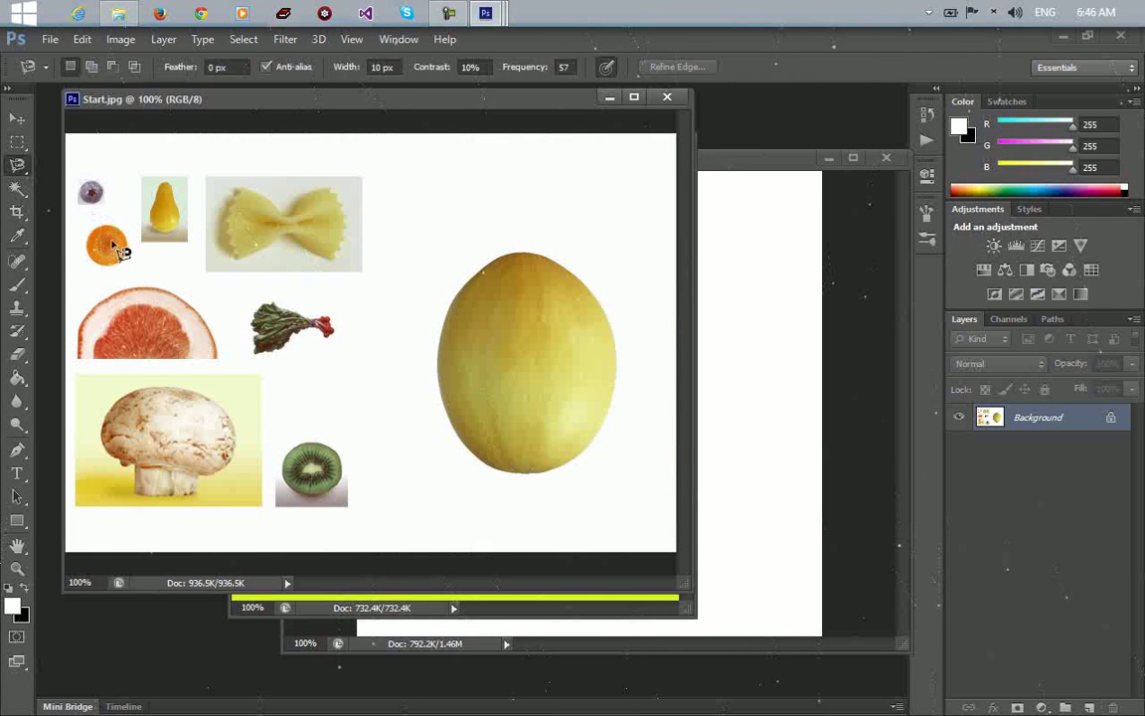
left_click(114, 229)
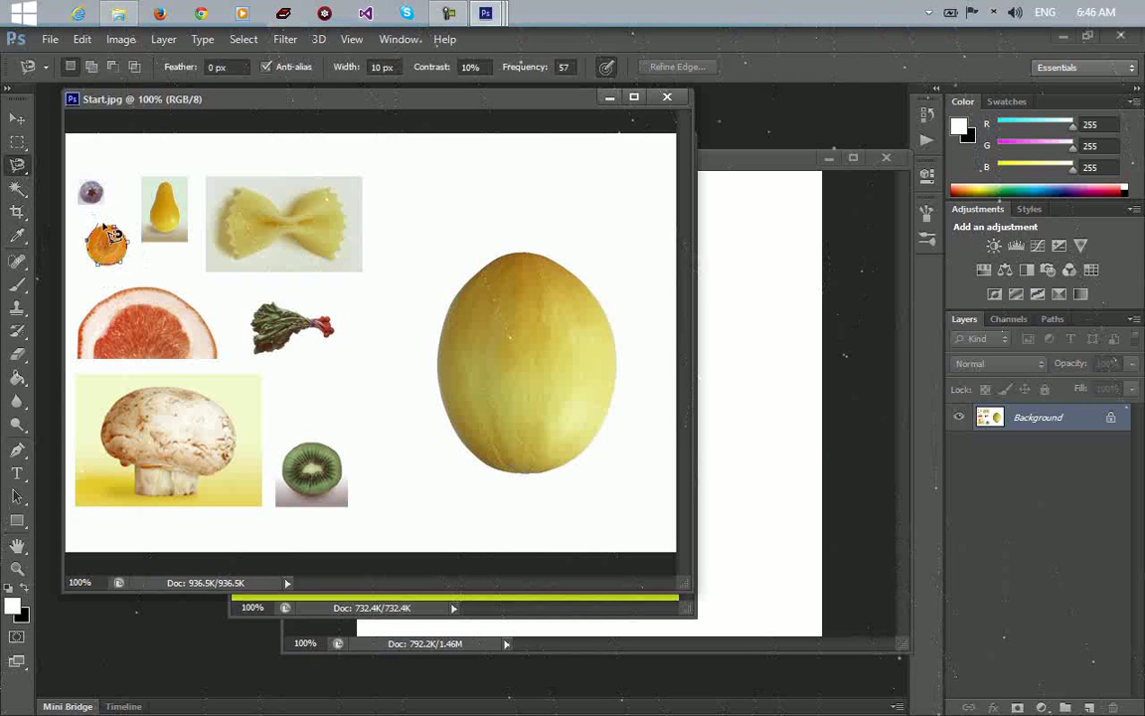
left_click(111, 229)
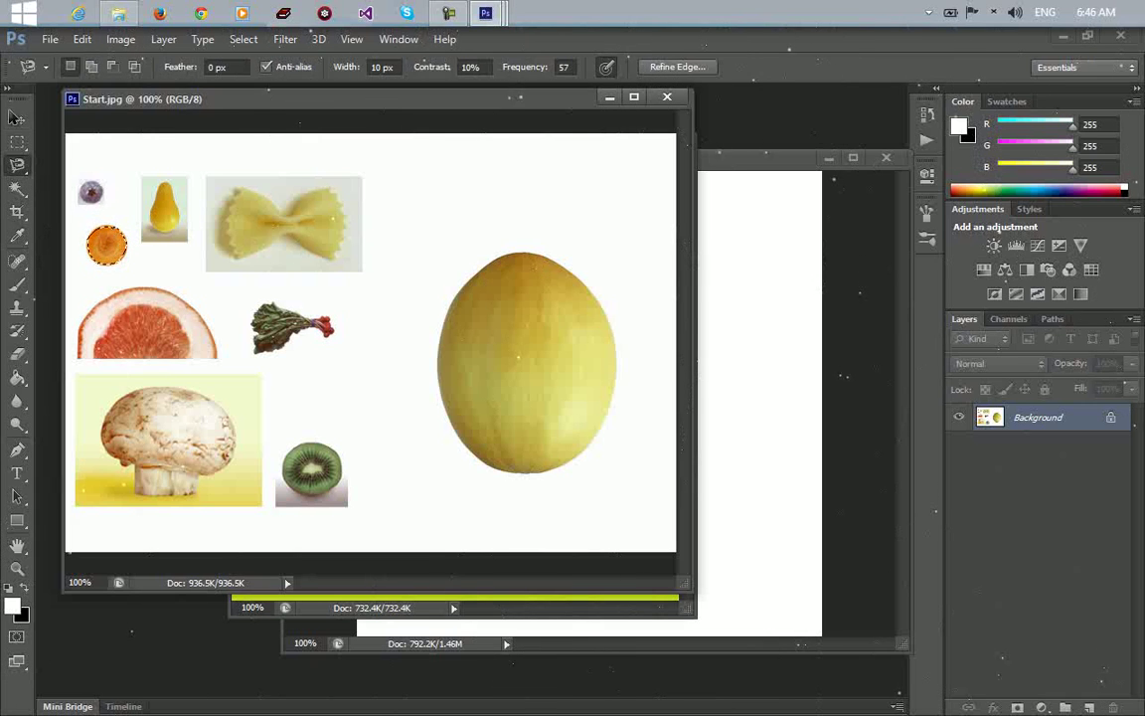
Copy the selected carrot slice onto the melon in Untitled-1 and return to Start.jpg.
key("v")
left_click_drag(100, 267, 550, 391)
left_click(107, 205)
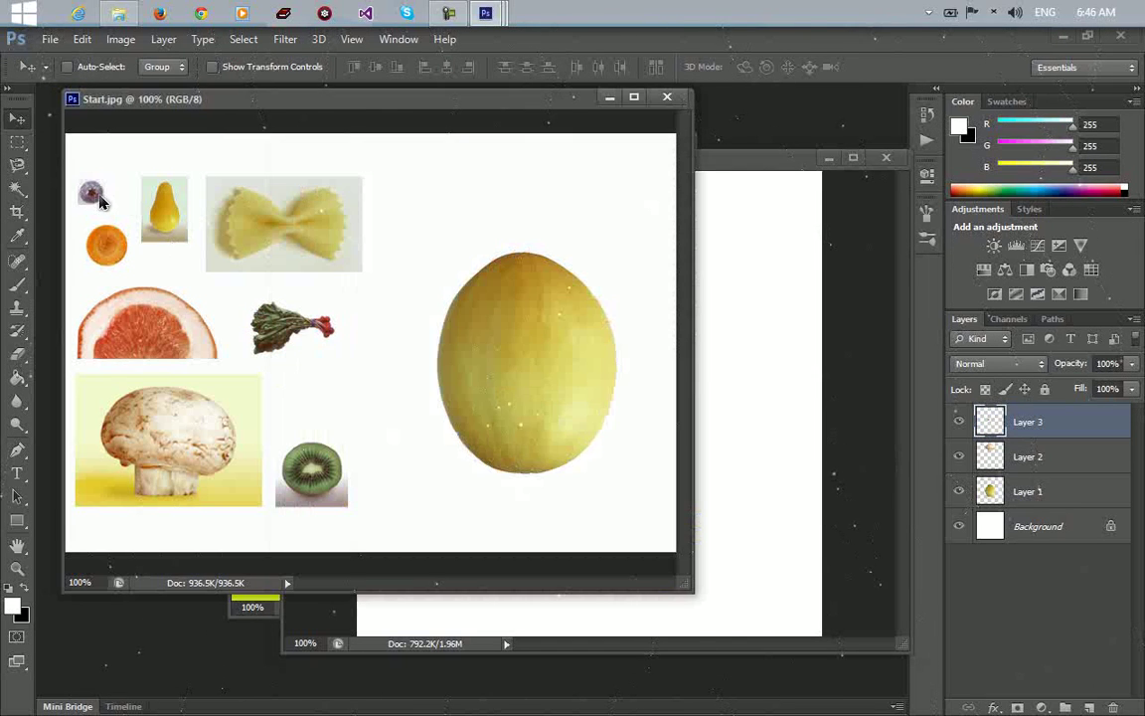
Outline the blueberry in Start.jpg with the Magnetic Lasso tool and copy it onto the melon in Untitled-1.
left_click(18, 165)
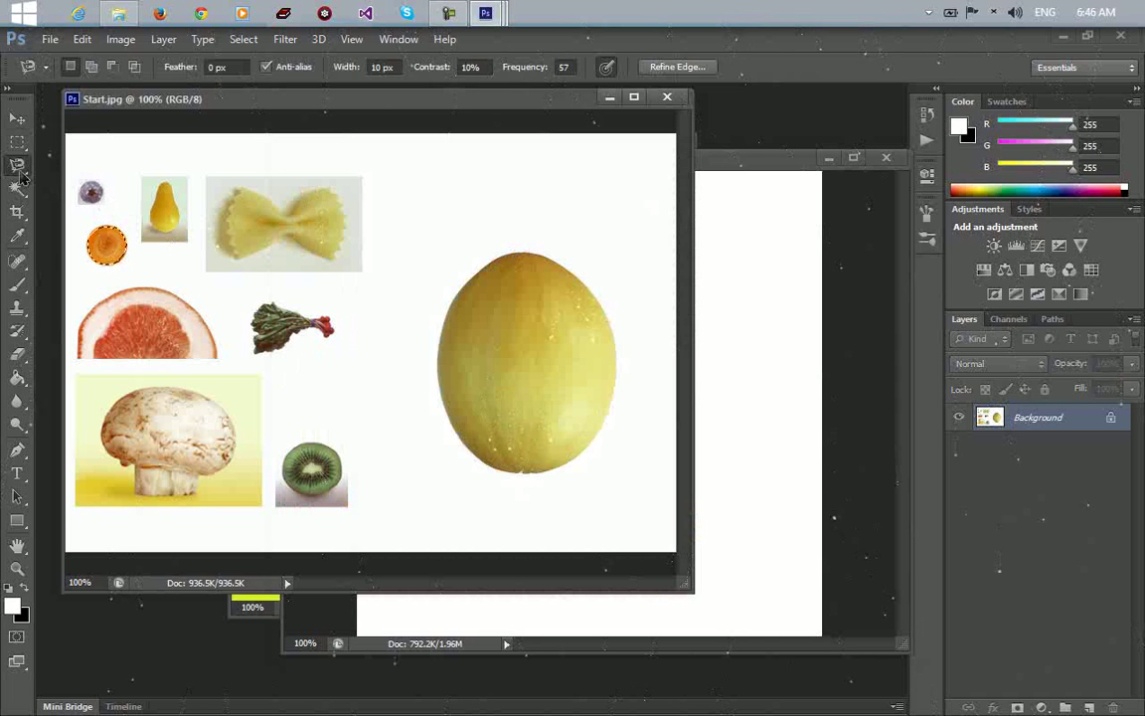
key("ctrl+d")
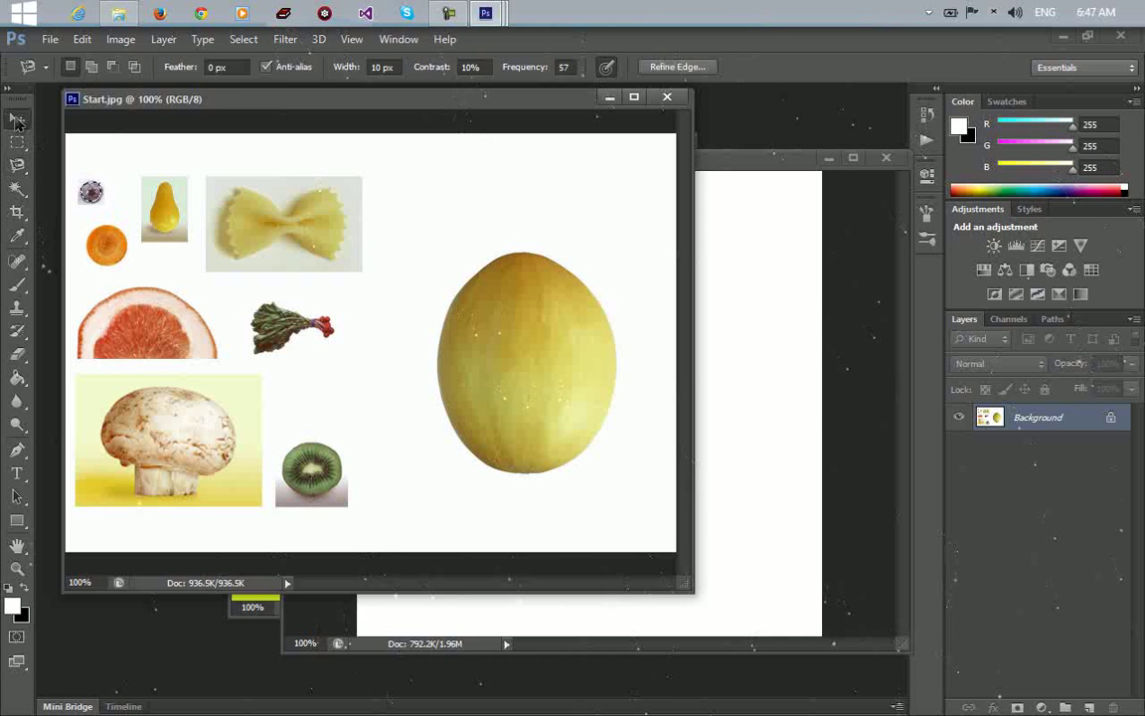
left_click(17, 117)
left_click_drag(94, 197, 557, 444)
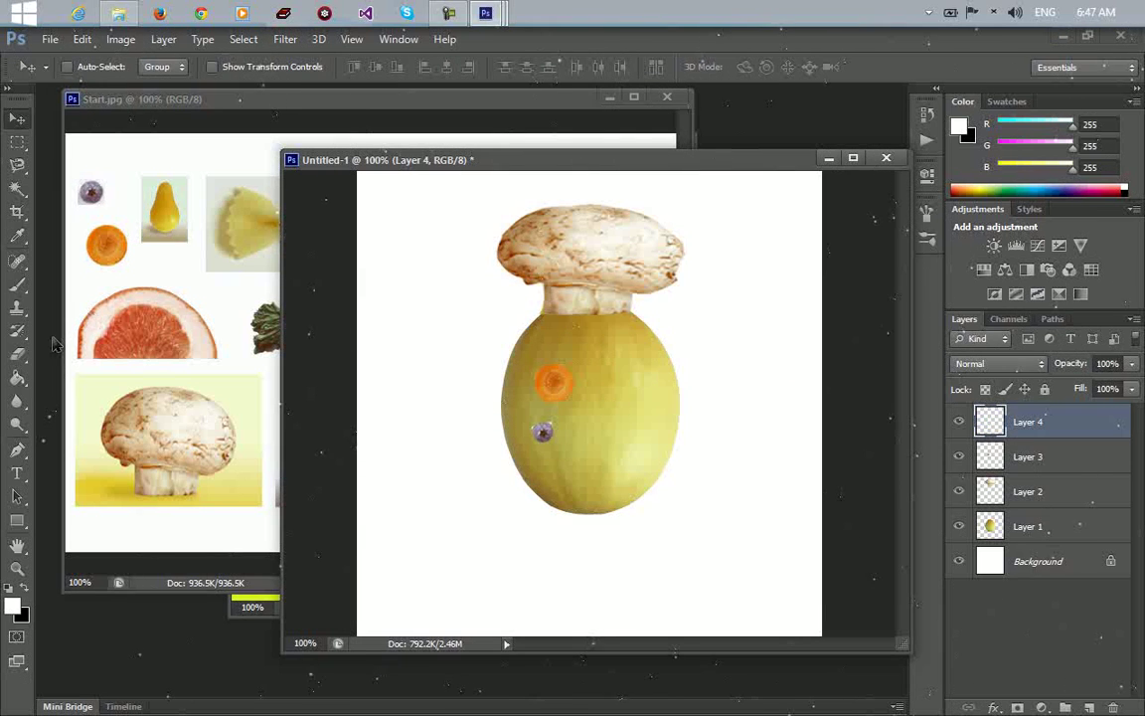
Try the blueberry on the carrot slice, and move it off to the blank area beside the melon's lower left.
left_click(16, 353)
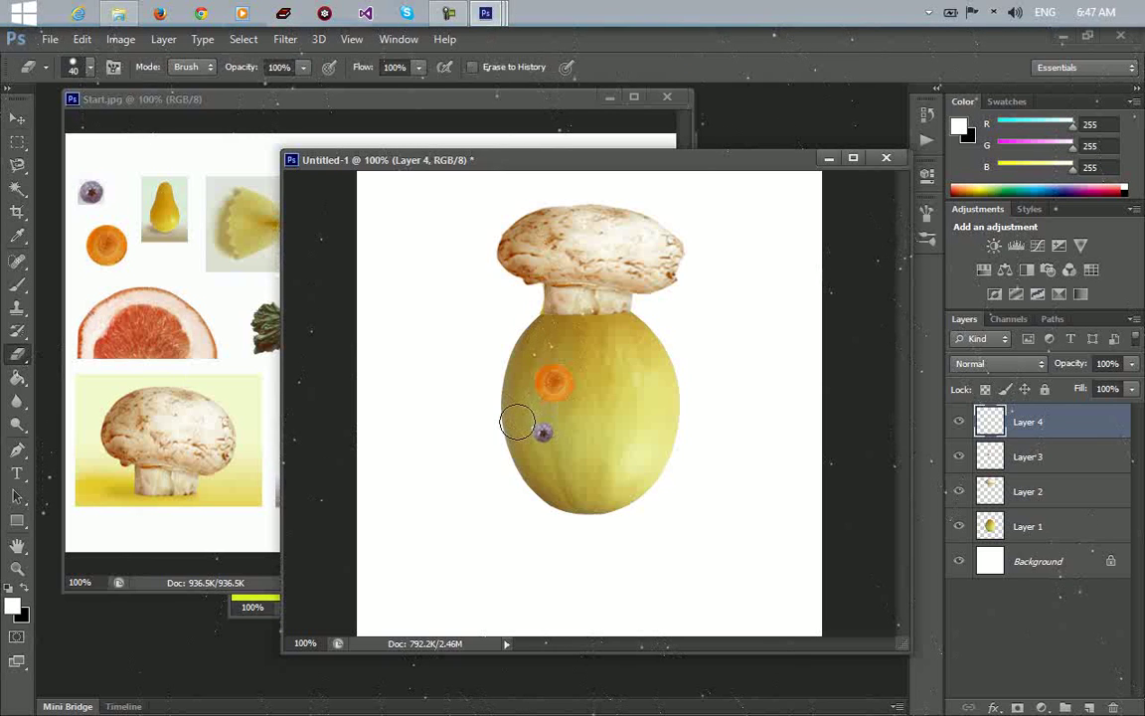
left_click(17, 119)
left_click_drag(543, 432, 559, 384)
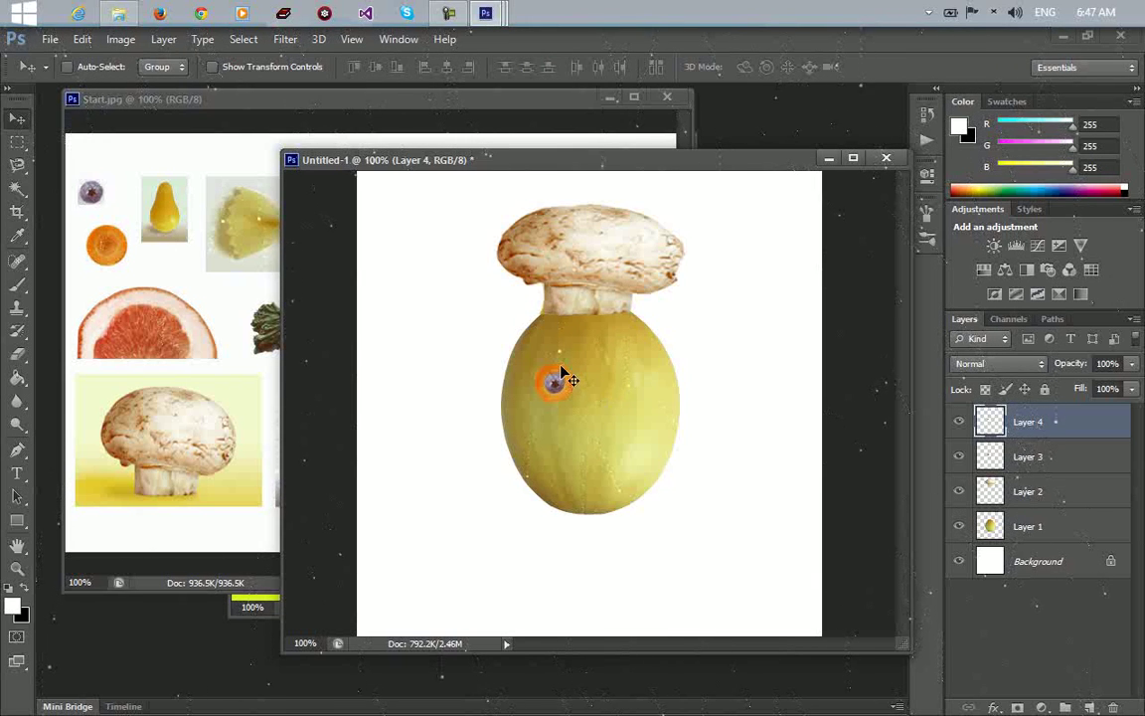
left_click_drag(561, 370, 460, 476)
left_click_drag(568, 394, 588, 417)
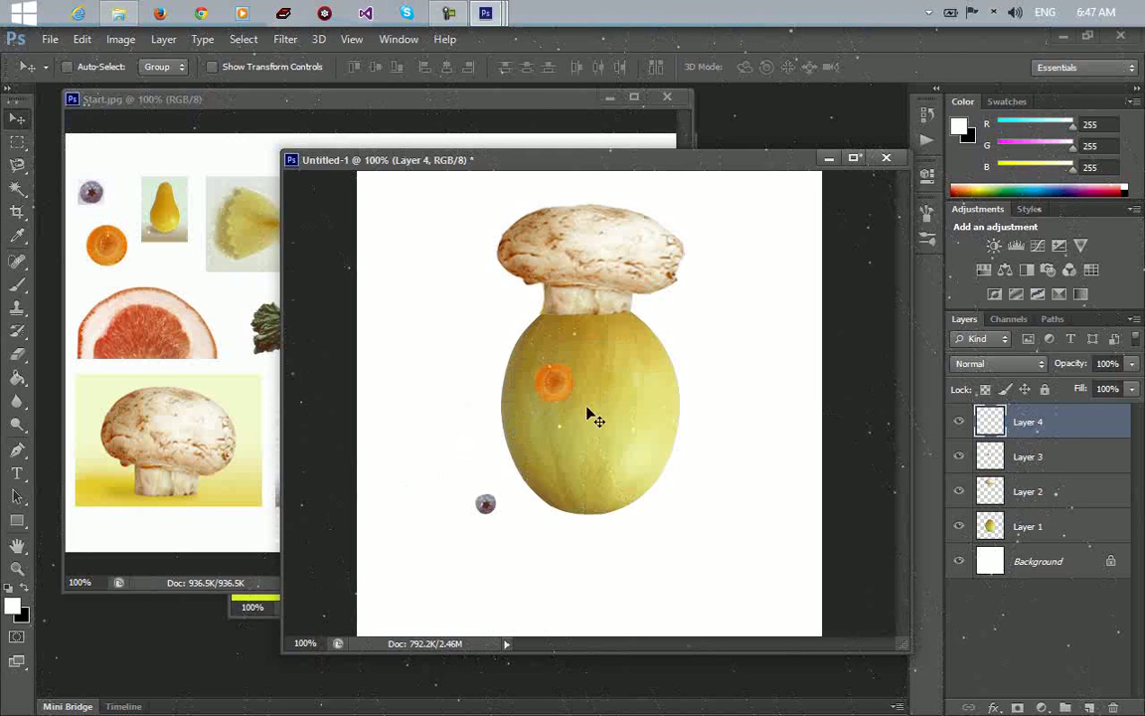
Shift the carrot slice slightly up and right on the melon and centre the blueberry on it.
left_click(1046, 459)
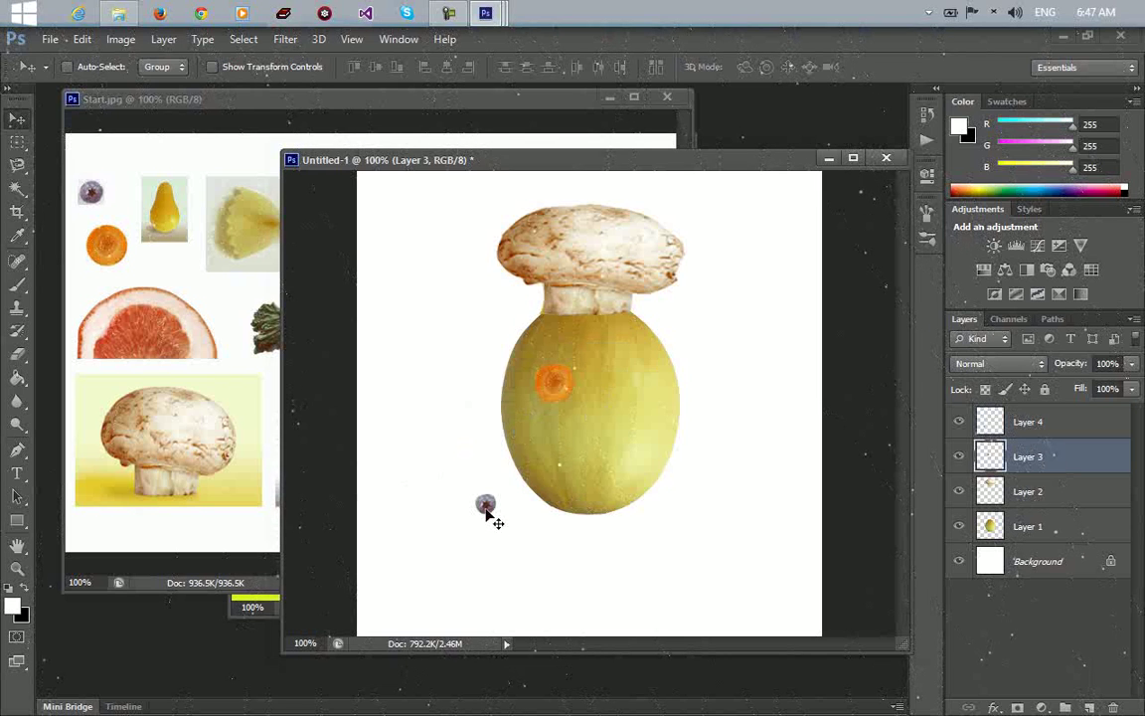
left_click_drag(516, 455, 490, 527)
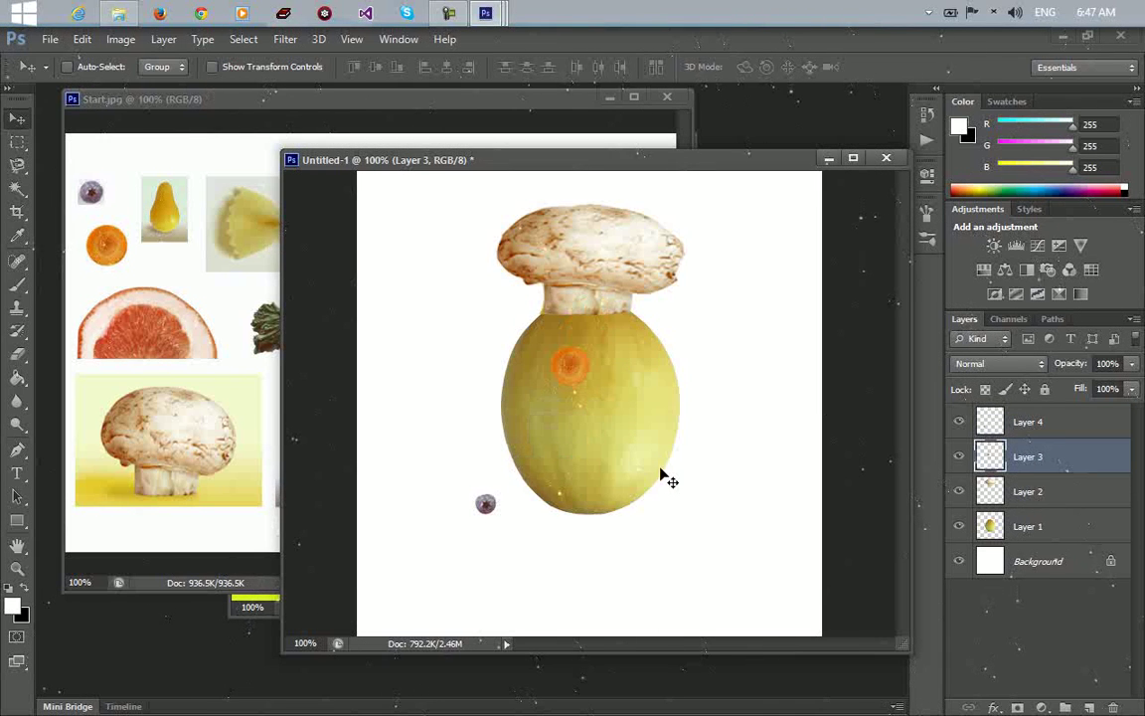
left_click(1047, 422)
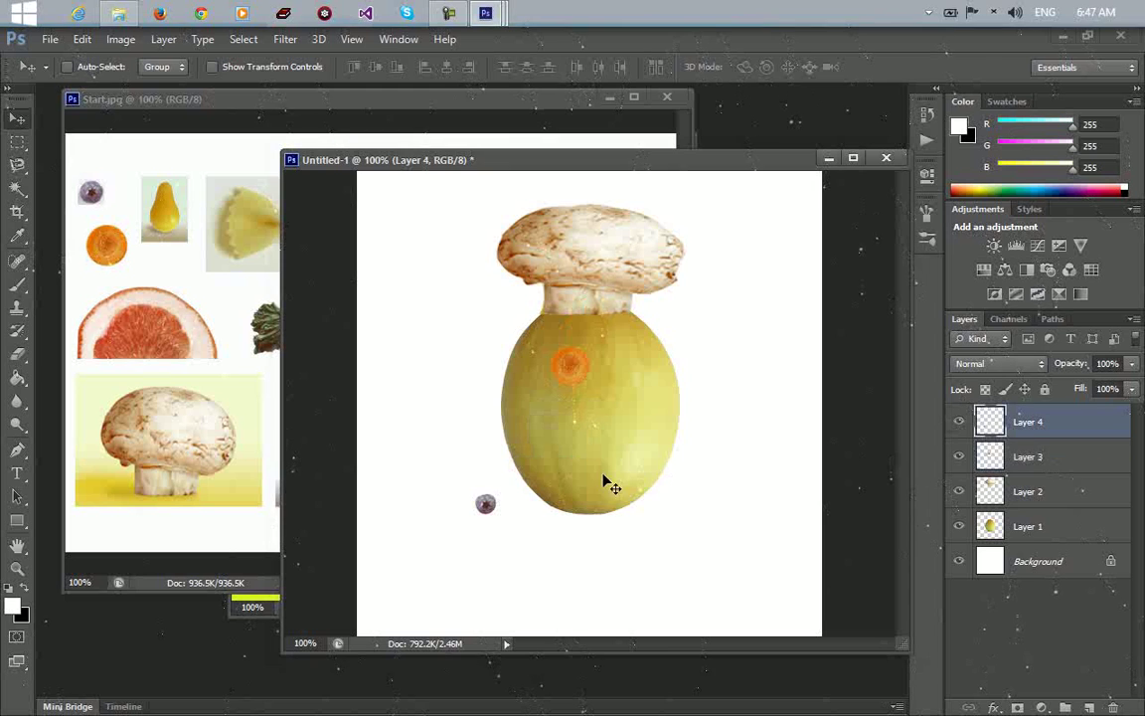
left_click_drag(488, 509, 574, 371)
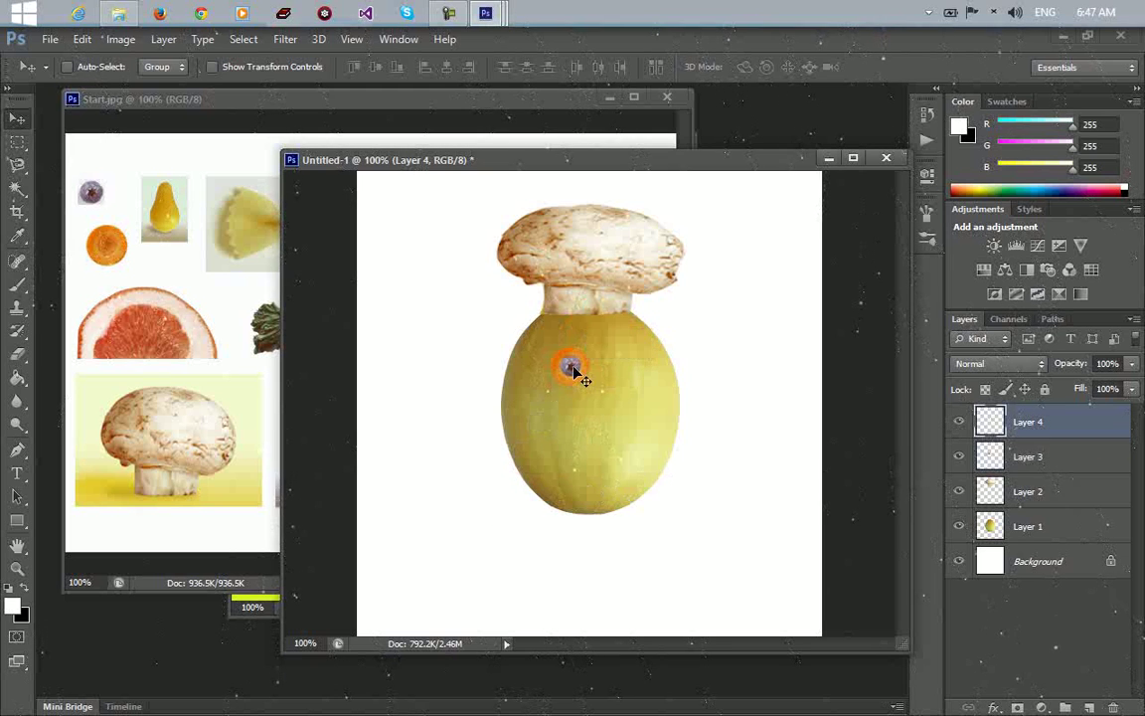
Merge the blueberry and carrot slice layers into one eye, and move it to the upper left of the melon.
left_click(1035, 458, "shift")
right_click(1035, 458)
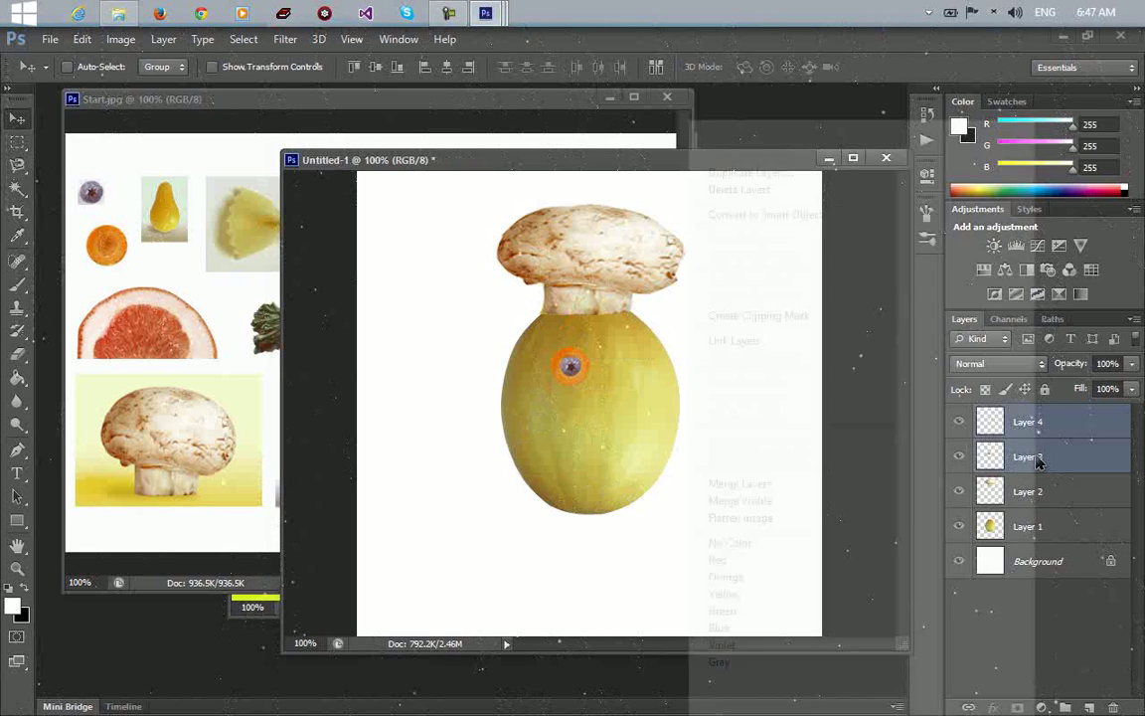
left_click(868, 486)
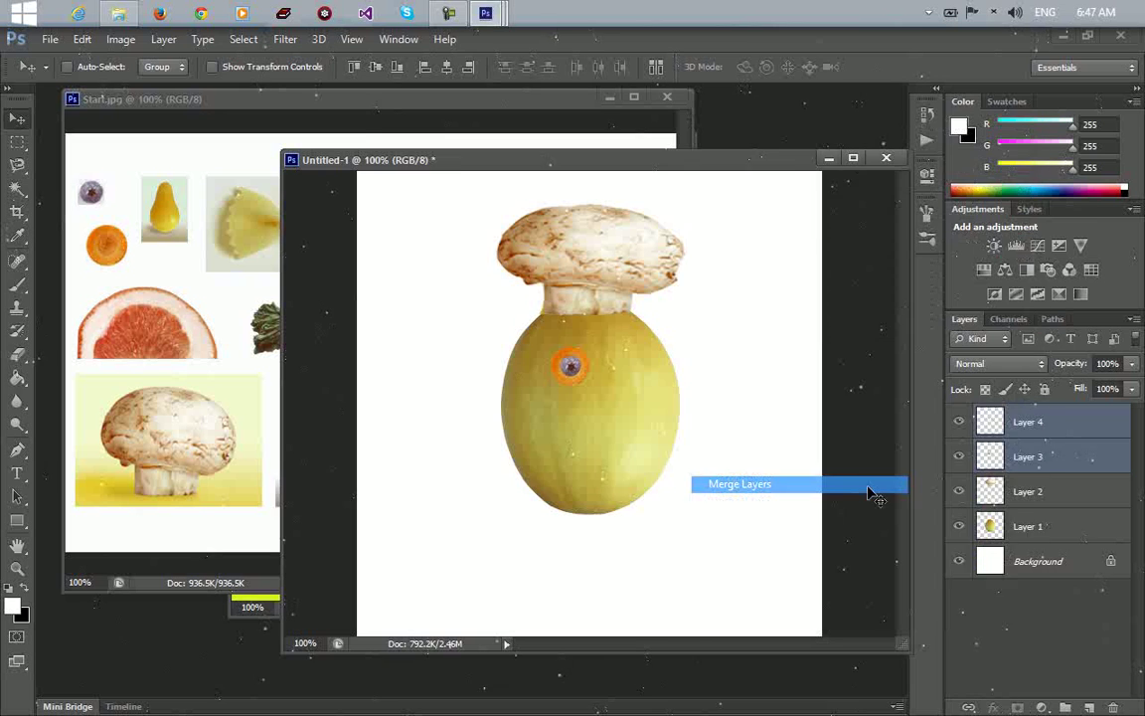
left_click_drag(572, 367, 553, 385)
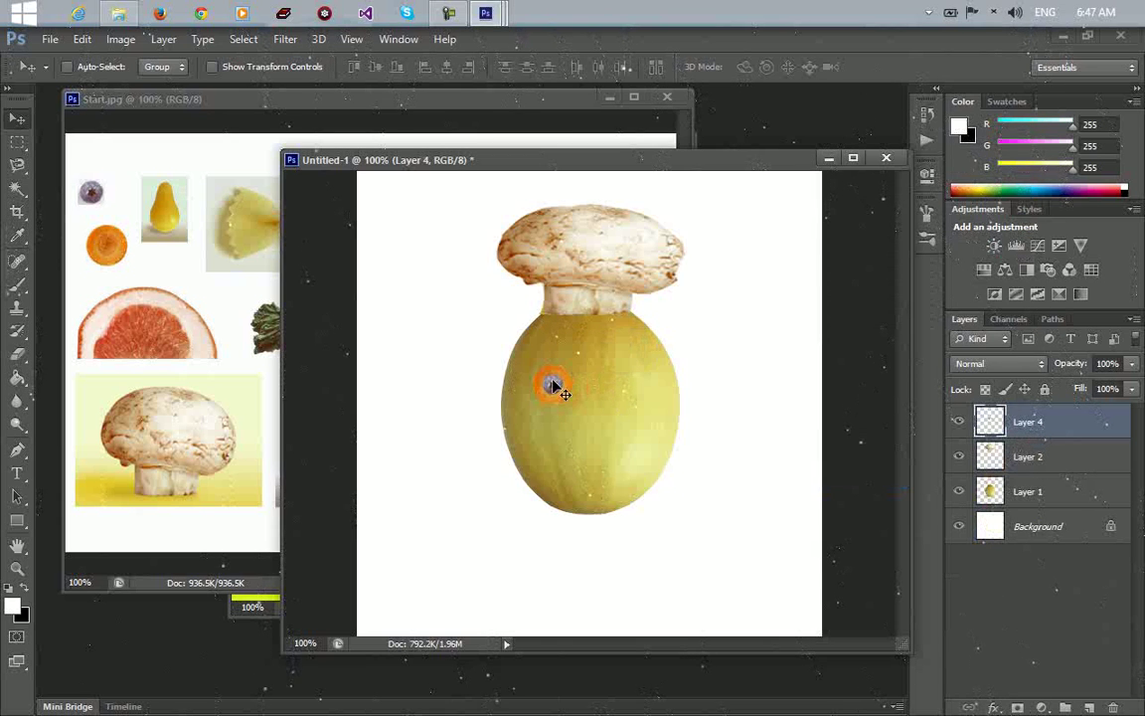
Duplicate the eye layer and move the copy horizontally to the melon's right side, level with the first eye.
right_click(1068, 429)
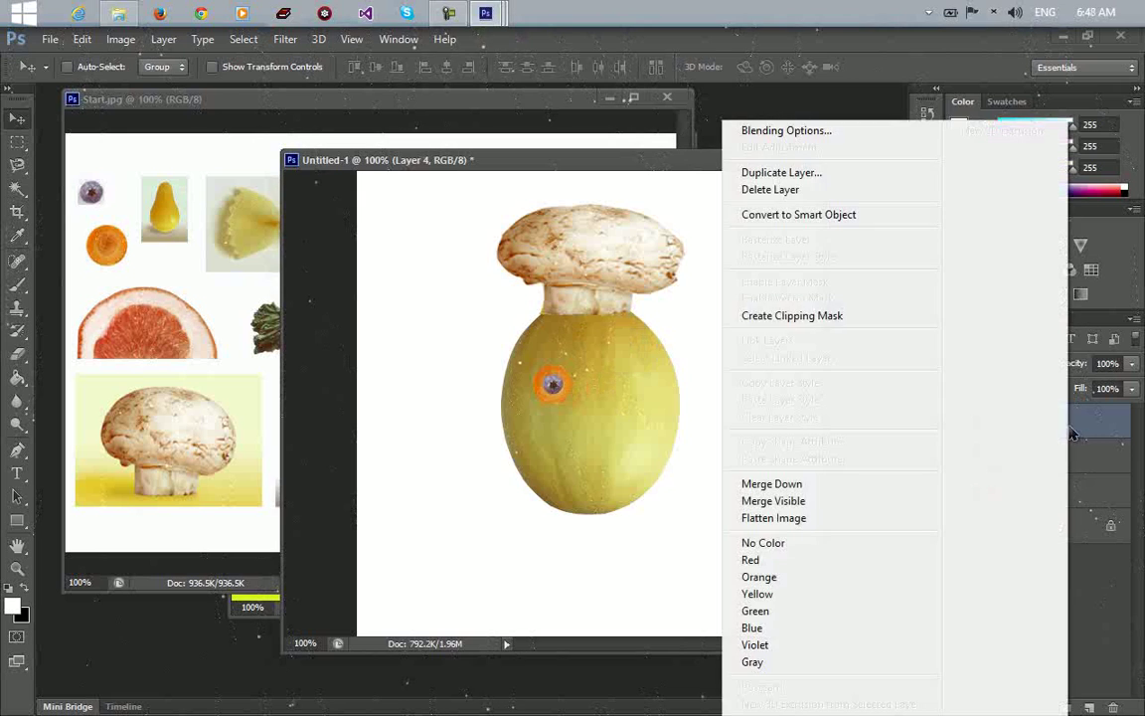
left_click(811, 175)
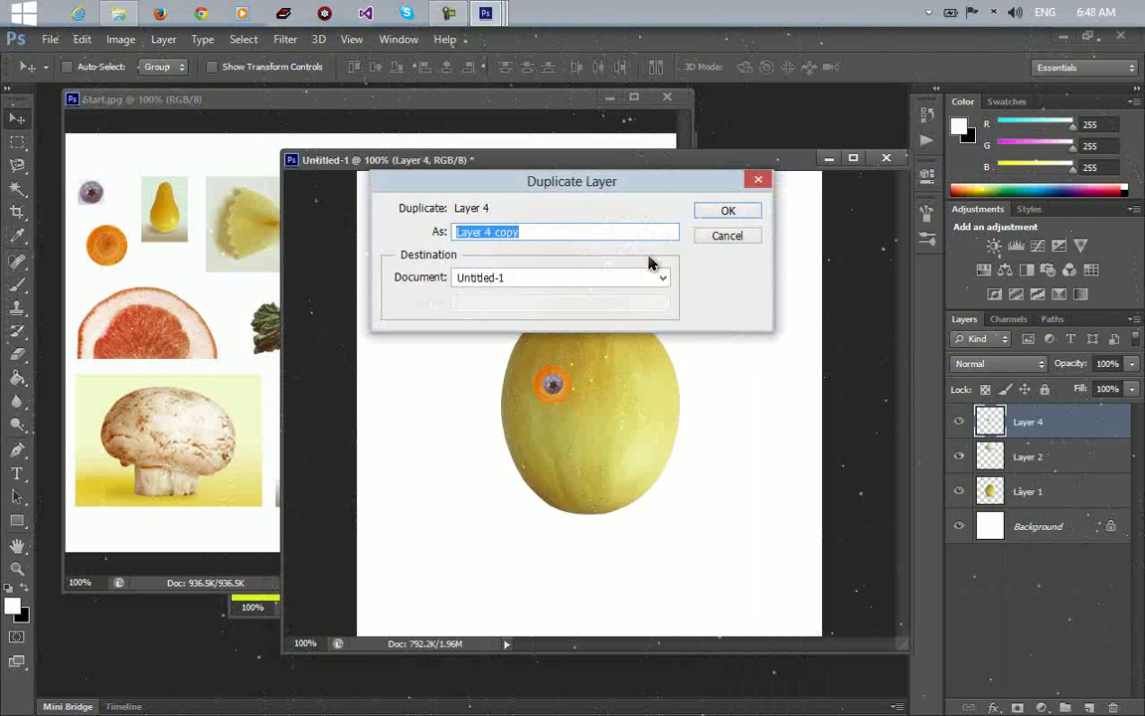
left_click(729, 212)
left_click_drag(580, 385, 635, 384)
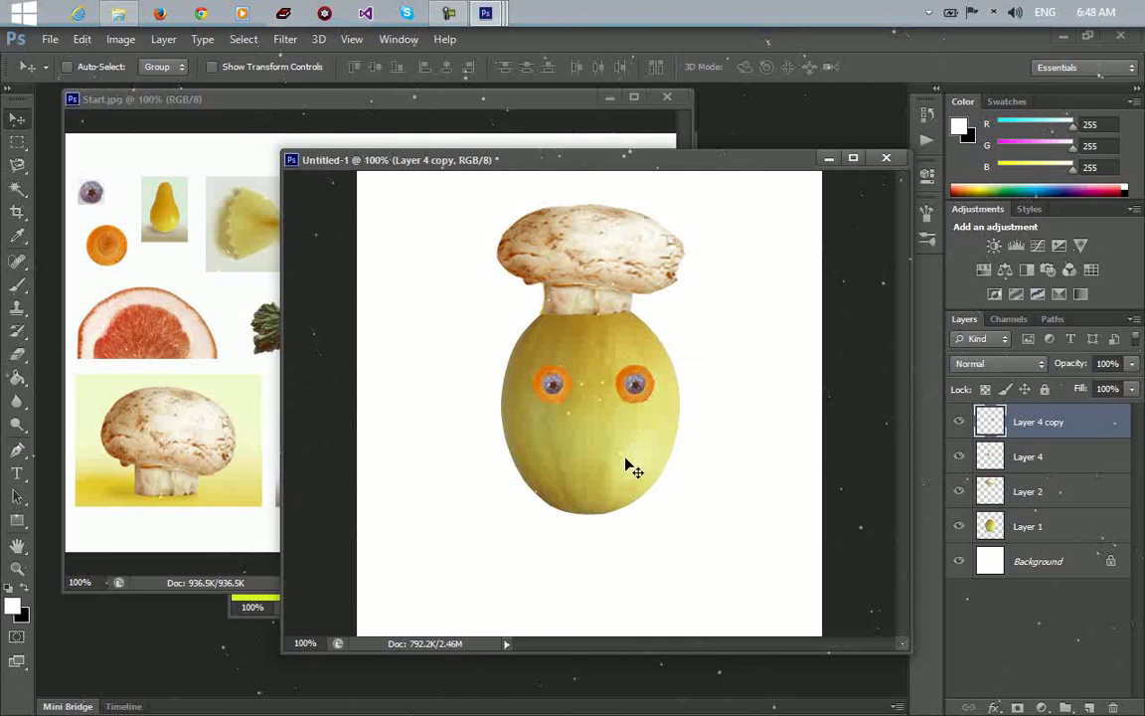
Check the eyebrows in Exercise 1.jpg, and outline the leafy red-stemmed bunch in Start.jpg with the Magnetic Lasso tool.
left_click(253, 605)
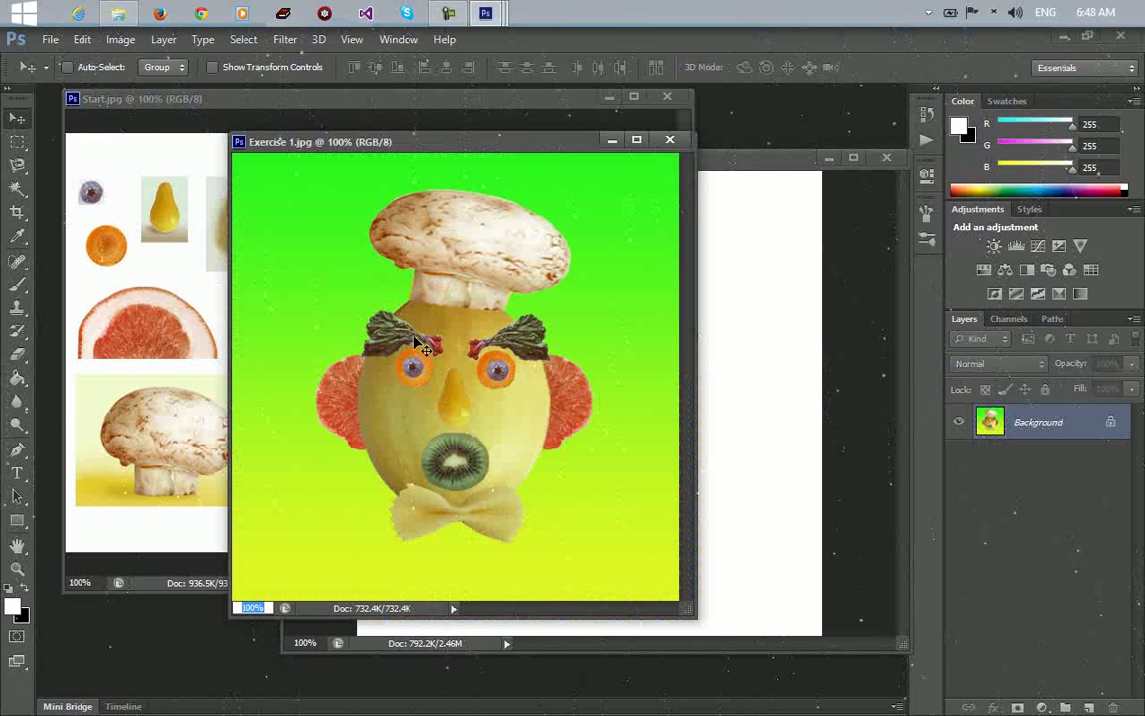
left_click(164, 403)
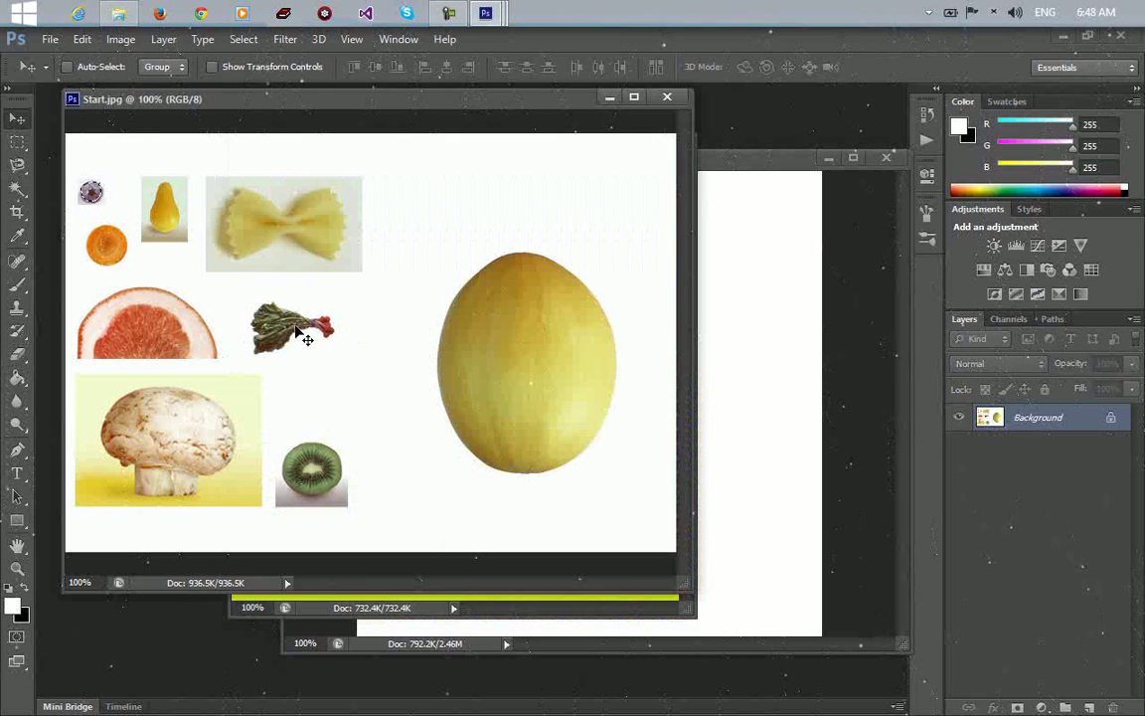
key("l")
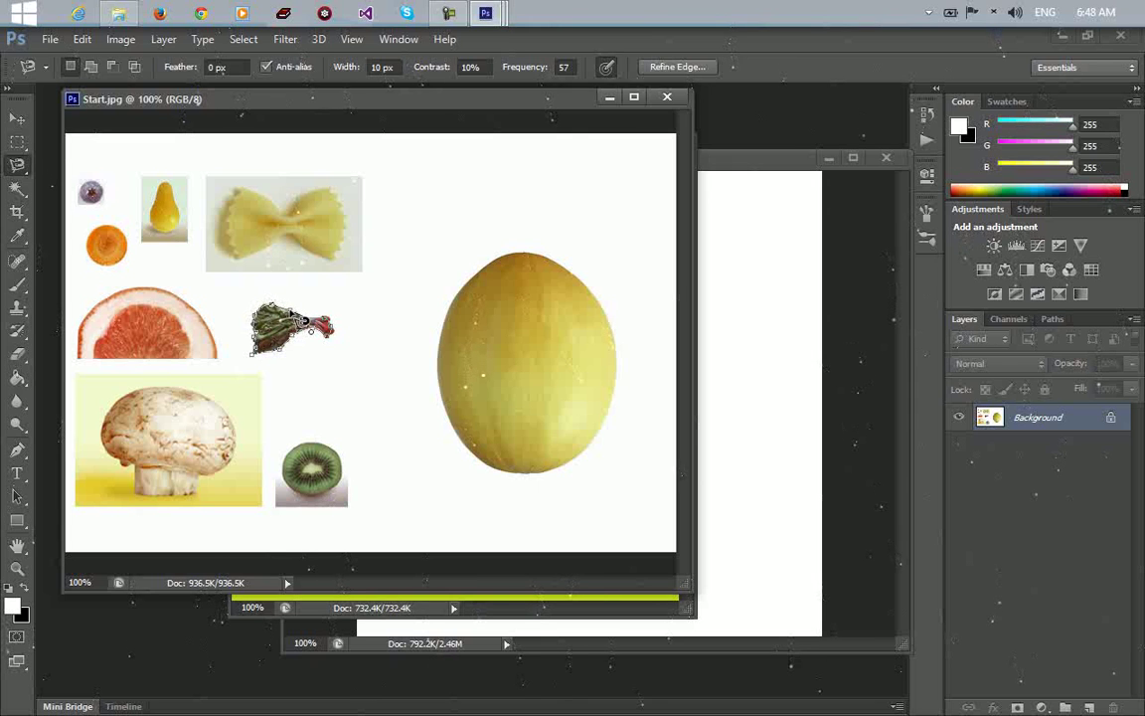
Copy the selected leafy bunch onto the melon in Untitled-1 and erase the white fringe around its leaves.
left_click(17, 118)
left_click_drag(312, 322, 407, 363)
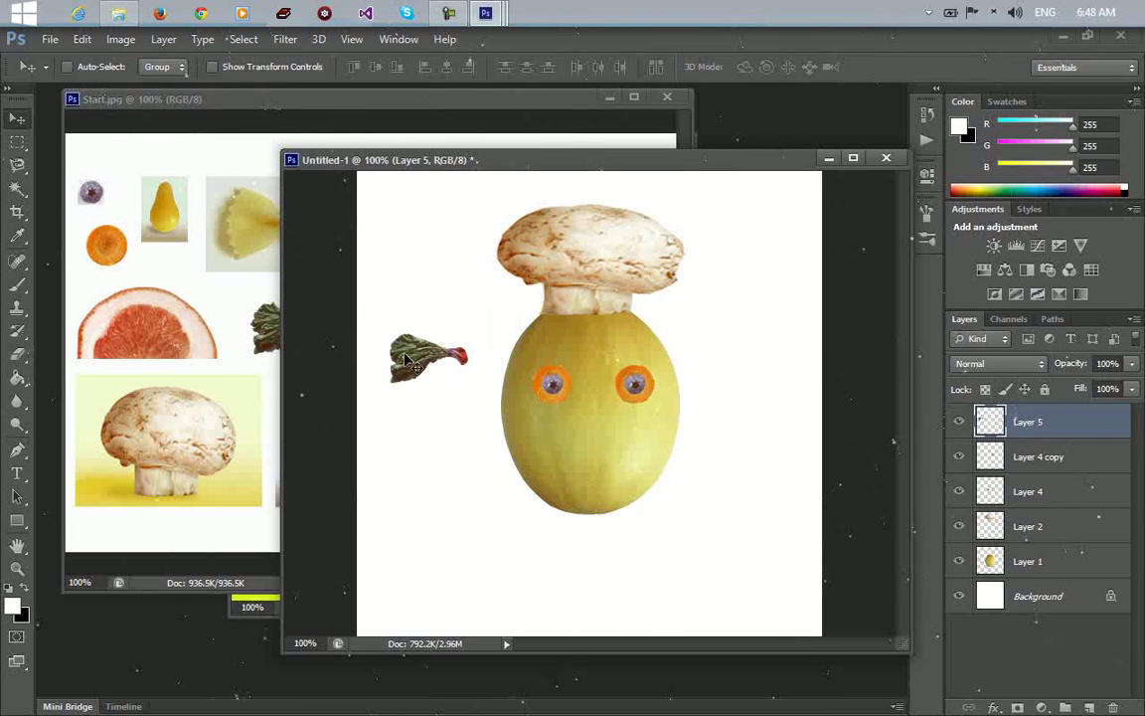
key("ctrl+plus")
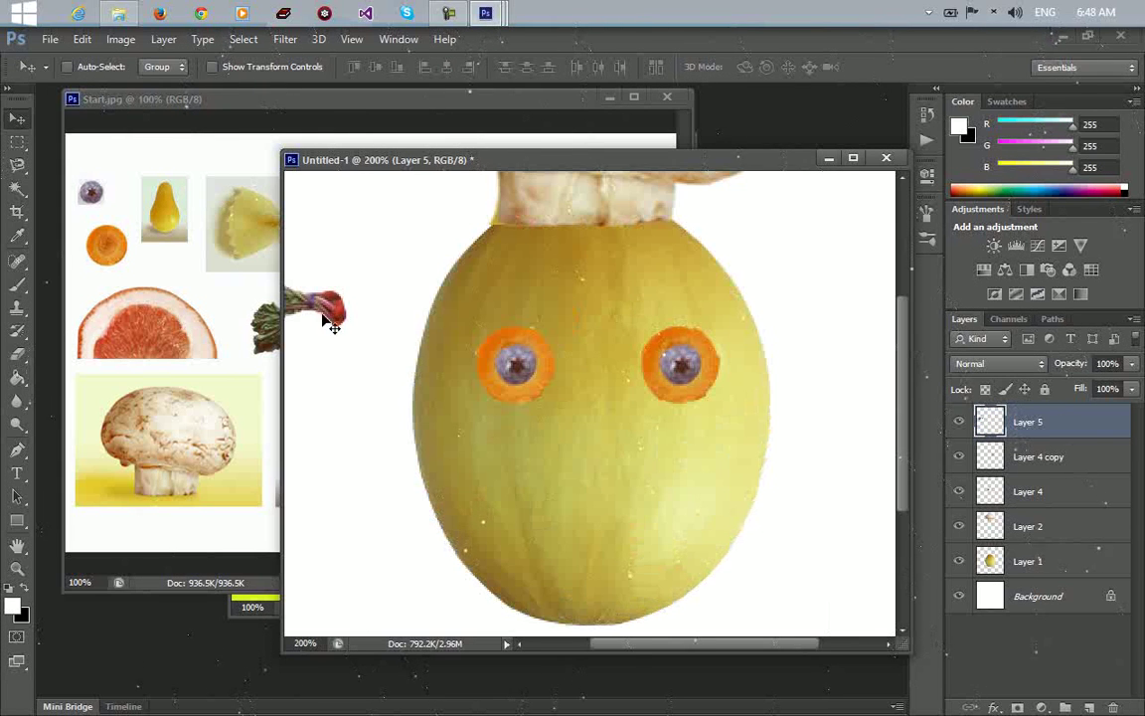
left_click_drag(335, 332, 584, 437)
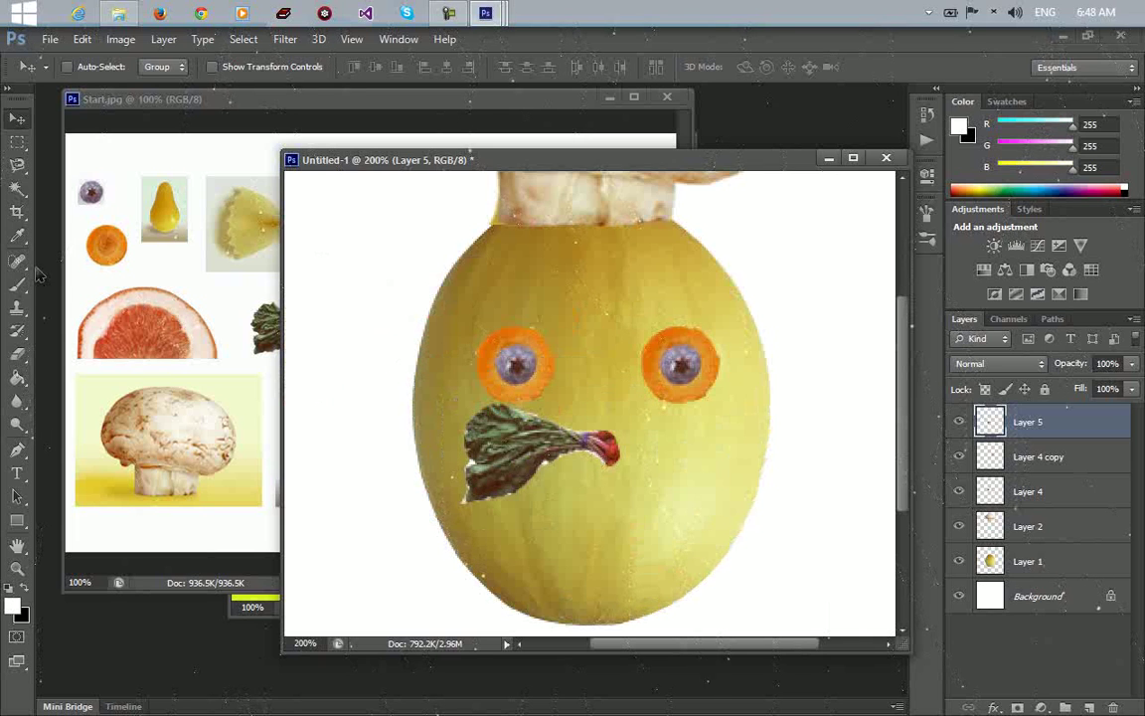
left_click(17, 354)
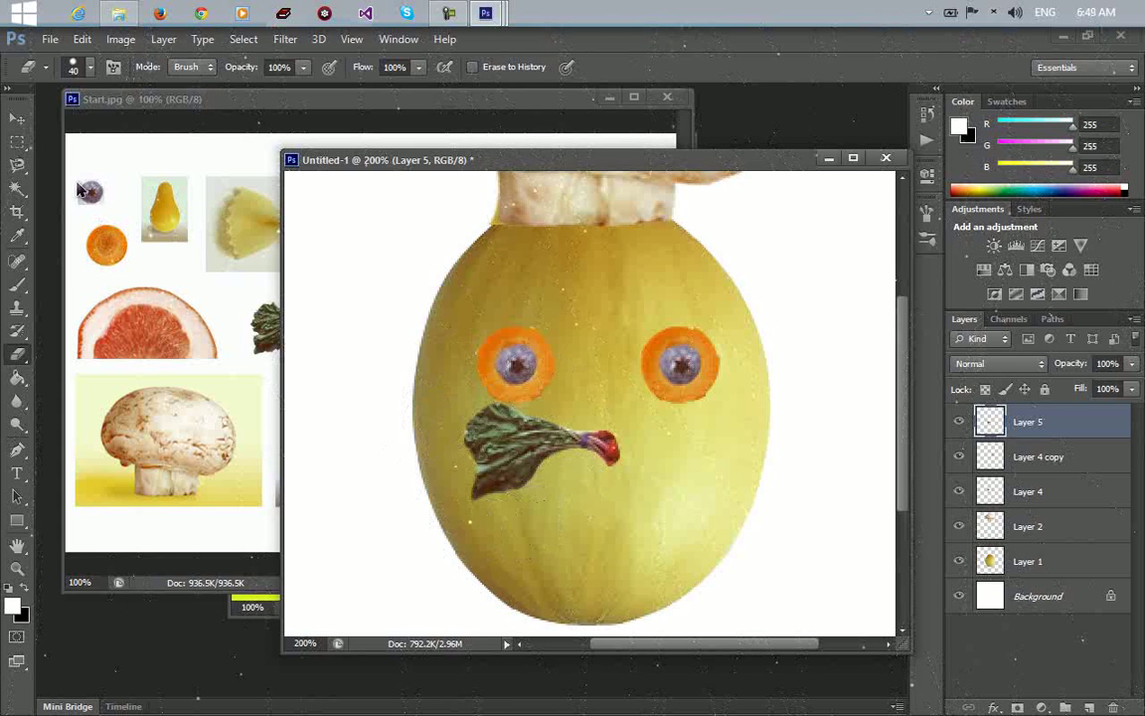
left_click(22, 125)
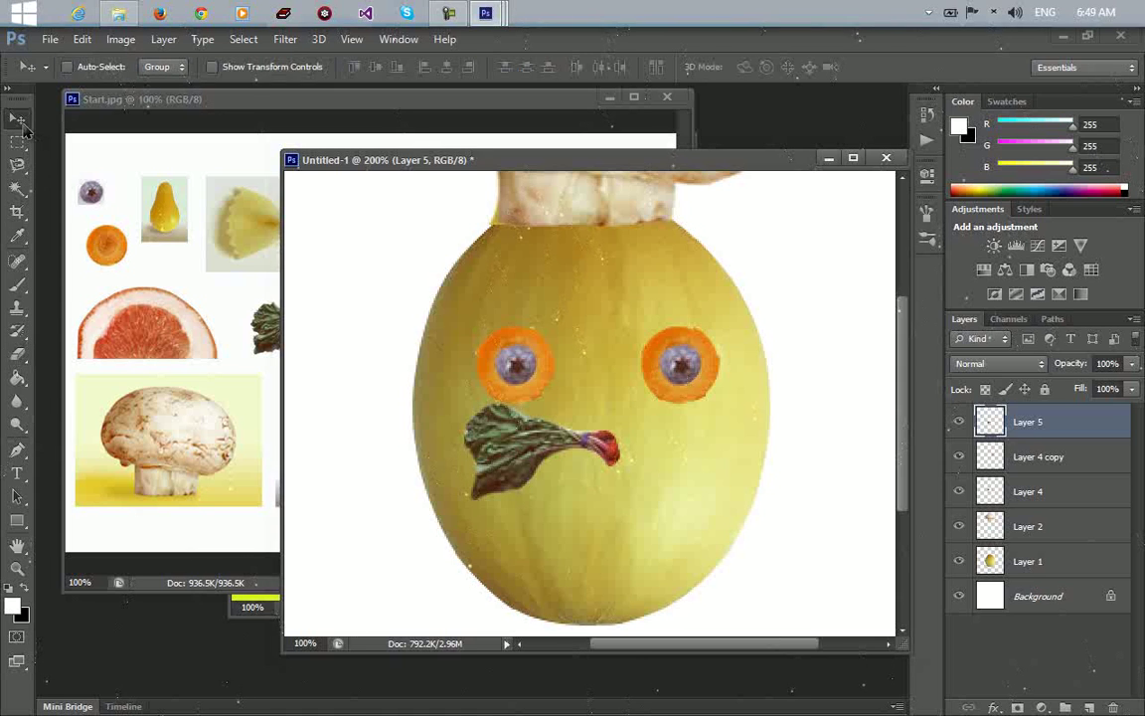
Move the leafy bunch above the left eye as an eyebrow and rotate it about 10° clockwise with Free Transform.
key("ctrl+minus")
left_click_drag(555, 427, 524, 366)
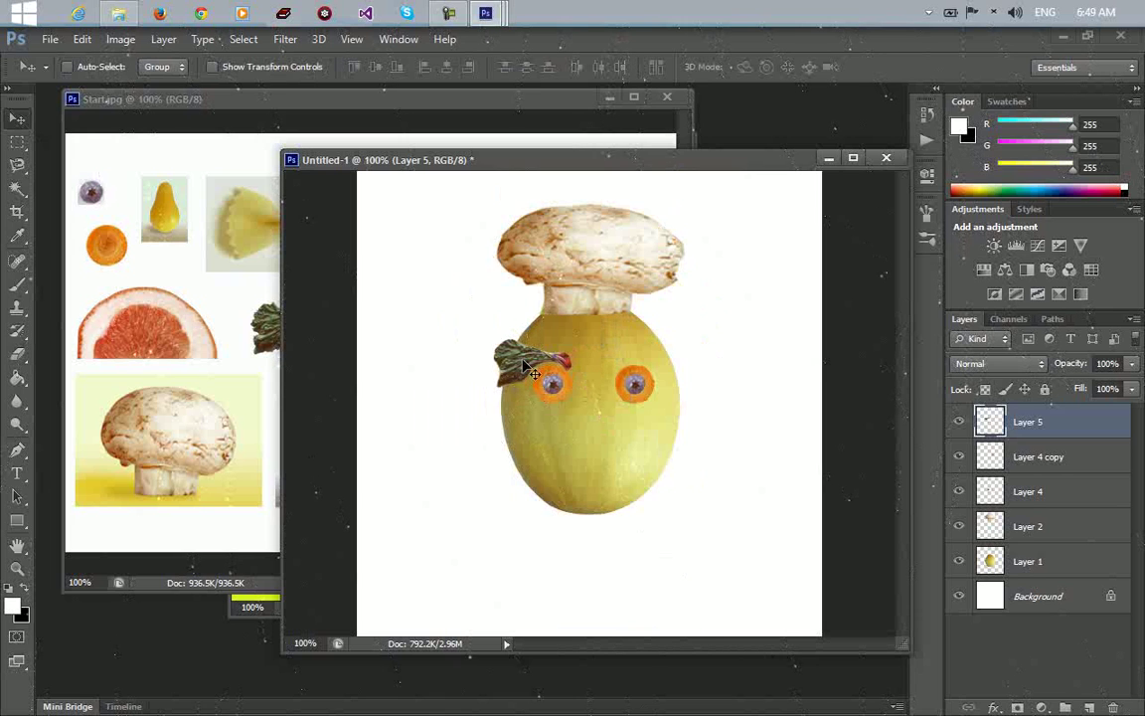
key("ctrl+t")
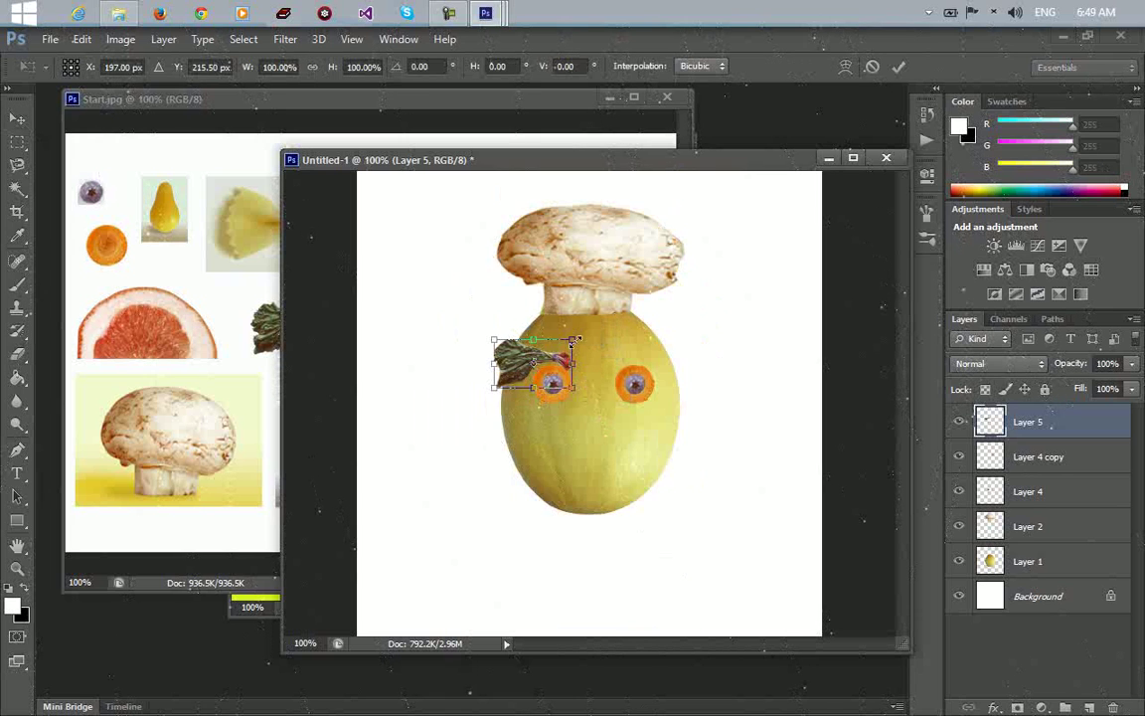
left_click_drag(583, 331, 553, 366)
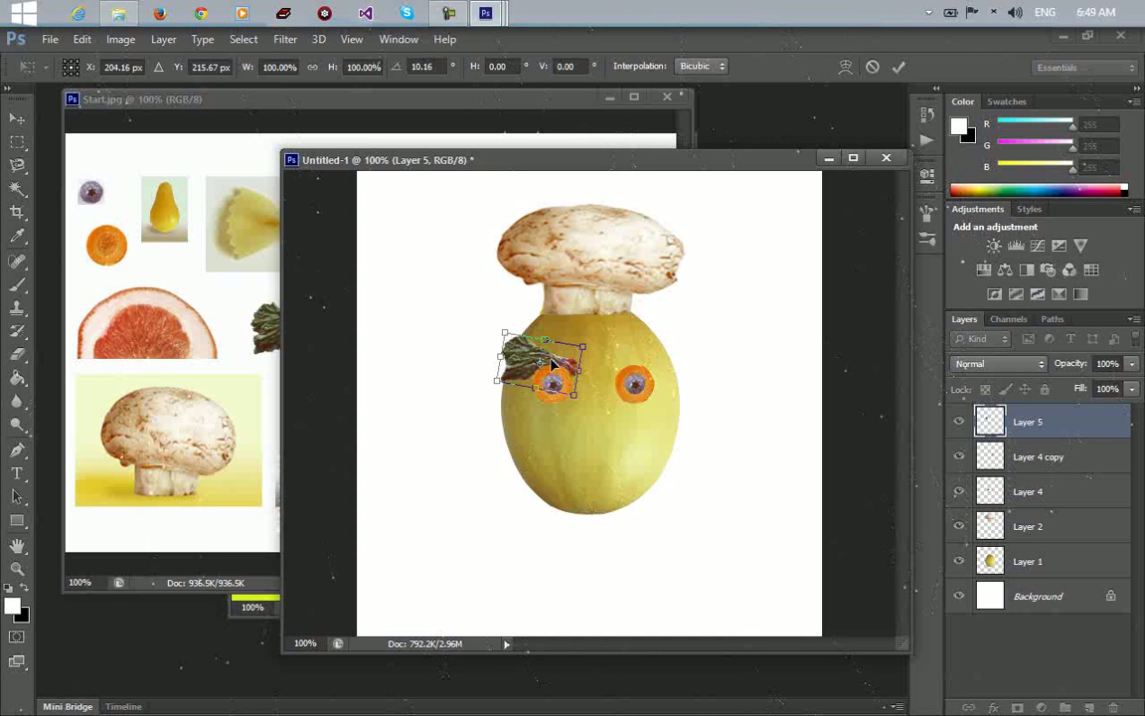
key("Return")
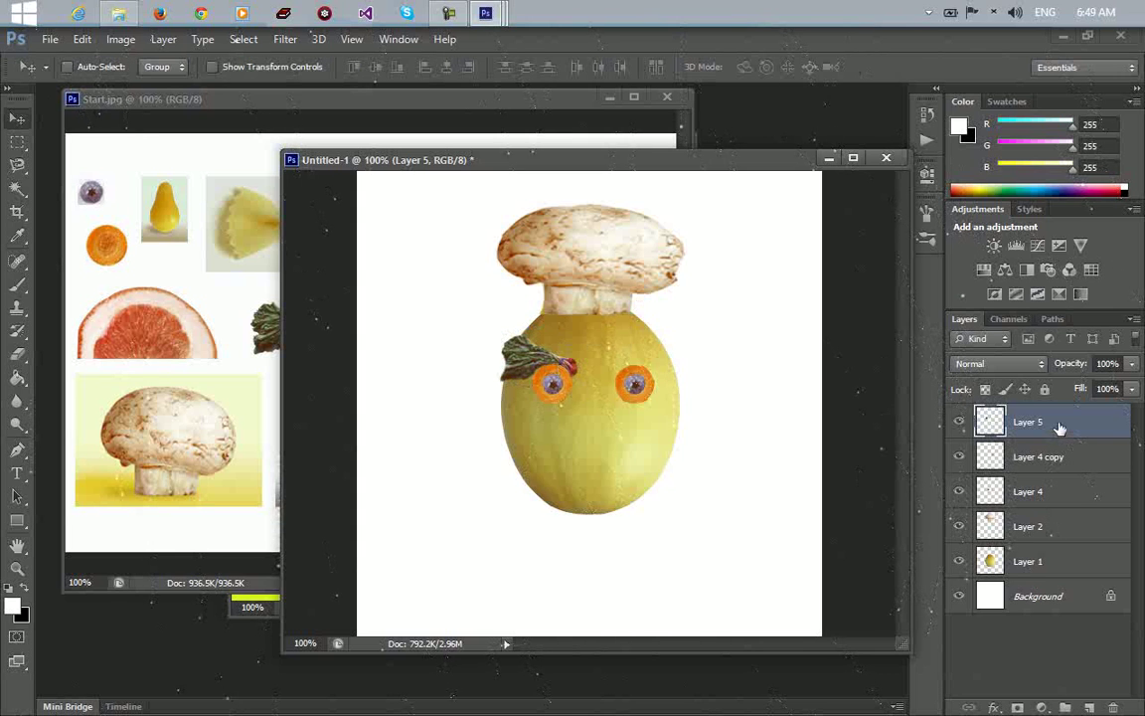
Duplicate the eyebrow layer and move the copy above the right eye.
right_click(1059, 427)
left_click(822, 175)
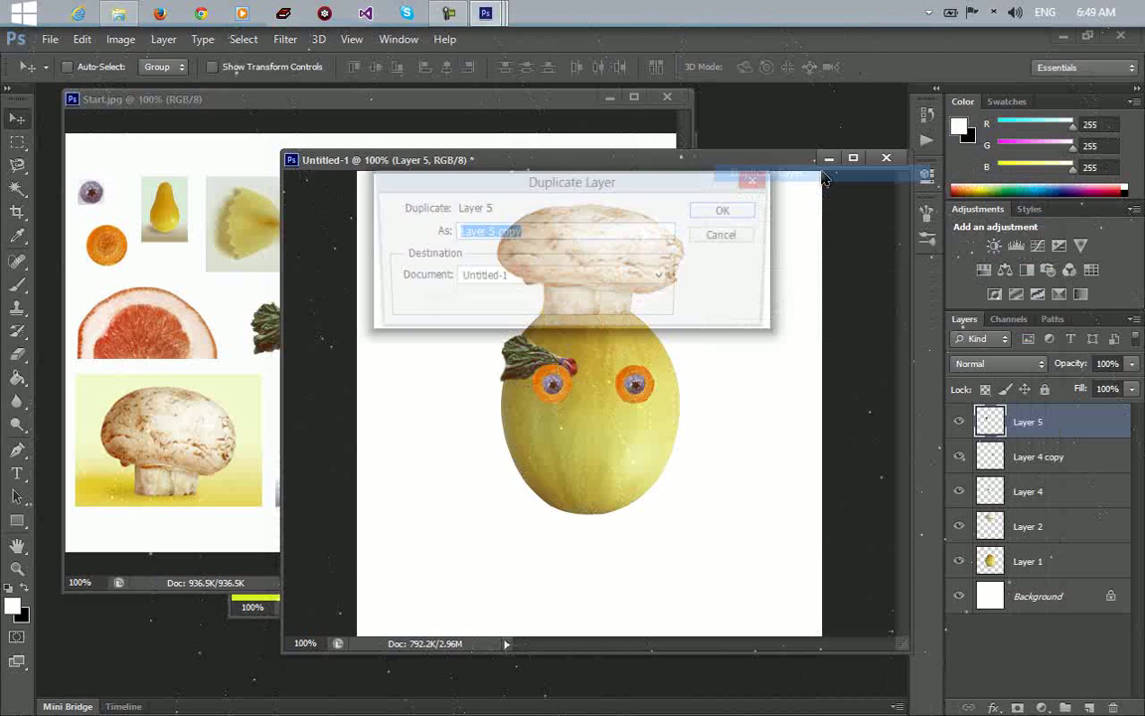
key("Return")
left_click_drag(538, 360, 618, 357)
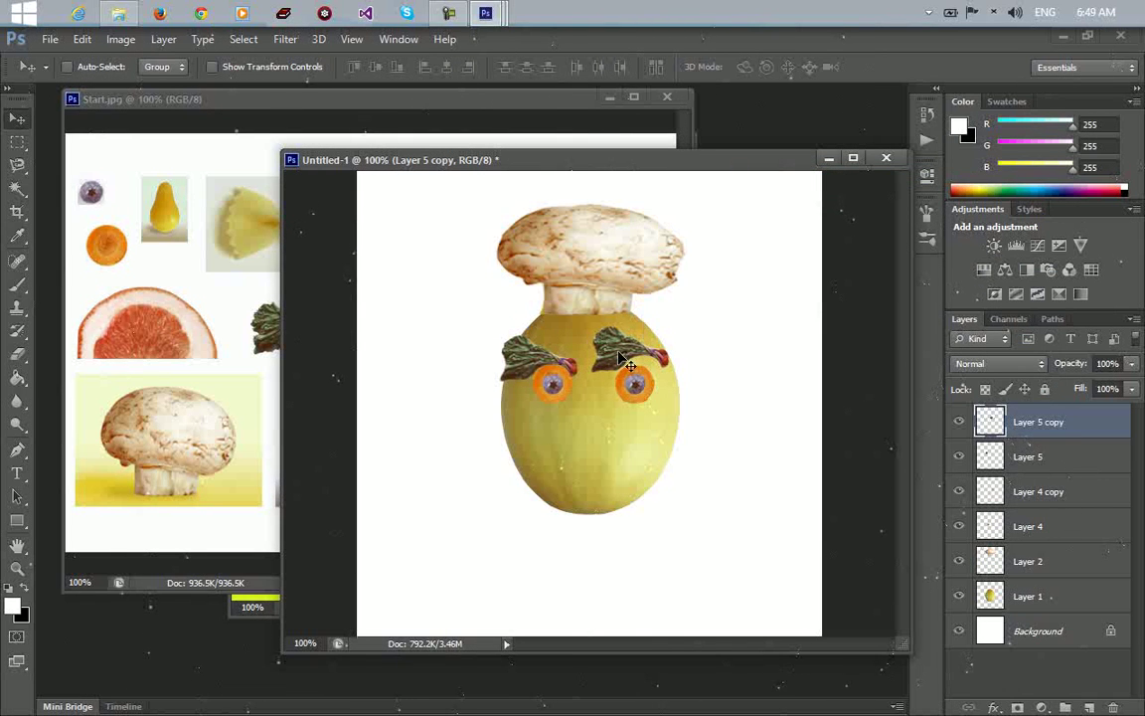
Flip the copied eyebrow horizontally with Free Transform and rotate it counterclockwise by about 13.5°.
key("ctrl+t")
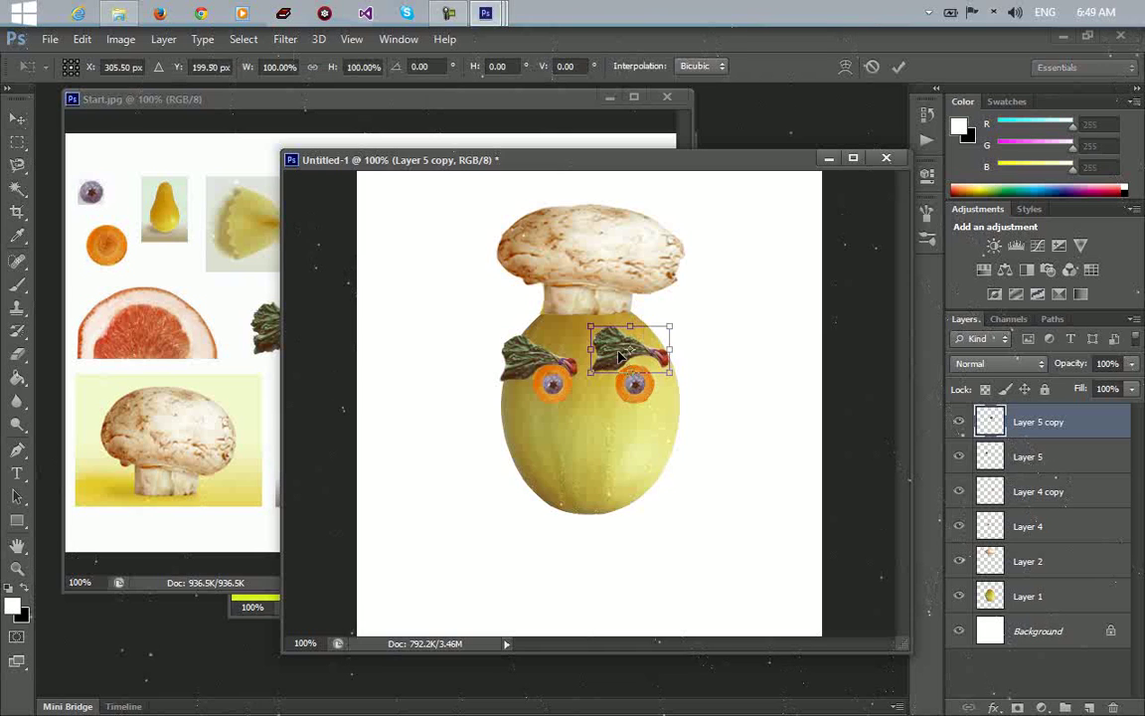
right_click(619, 355)
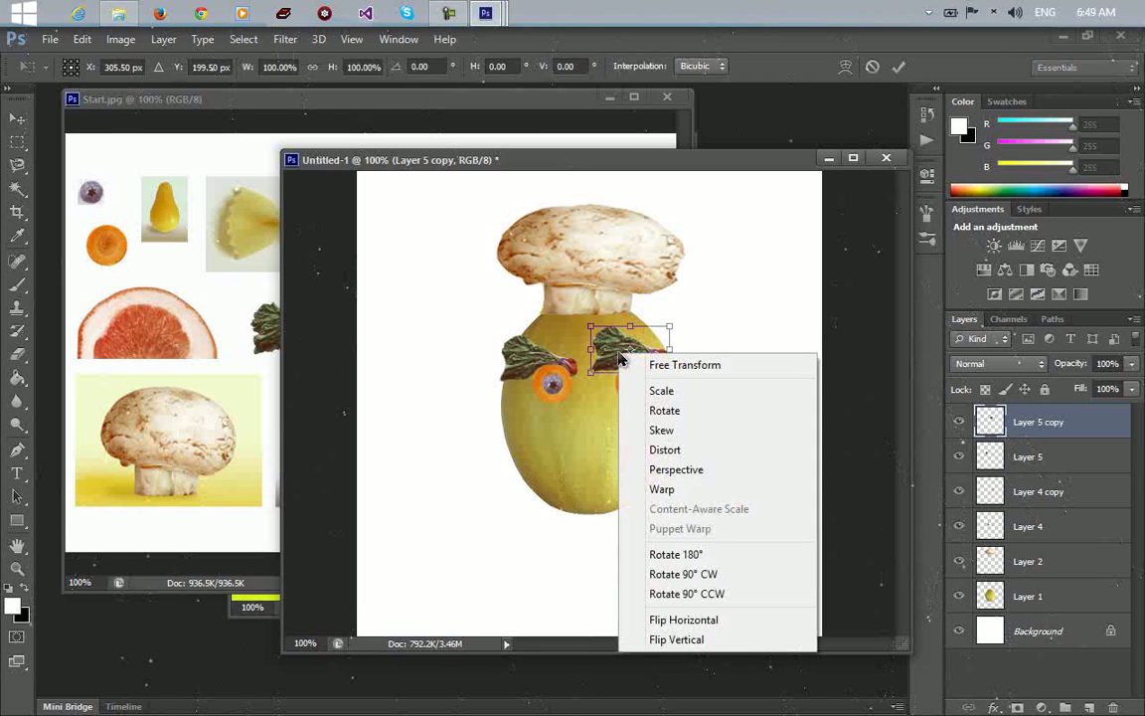
left_click(709, 622)
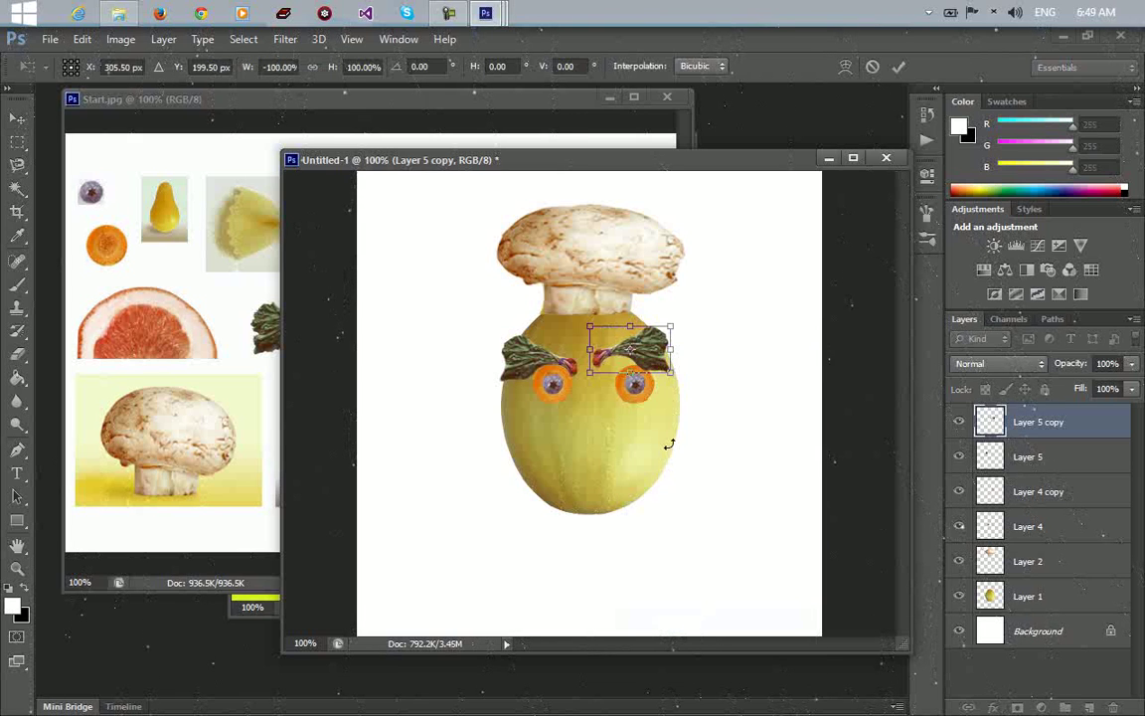
left_click_drag(684, 324, 677, 311)
Move the flipped eyebrow copy down over the right eye, positioned at about X 319.5 px, Y 205.5 px.
left_click_drag(654, 355, 664, 360)
left_click_drag(664, 360, 667, 365)
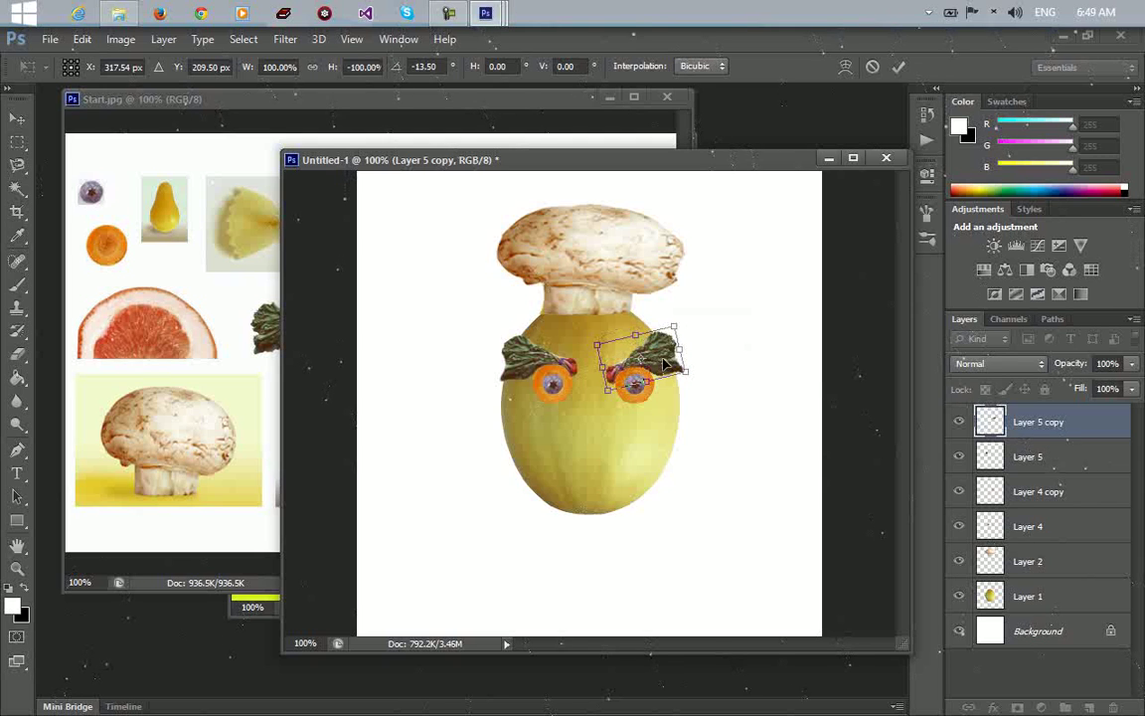
key("Right")
key("Right")
key("Right")
key("Up")
key("Up")
key("Up")
key("Up")
key("Up")
key("Up")
key("Up")
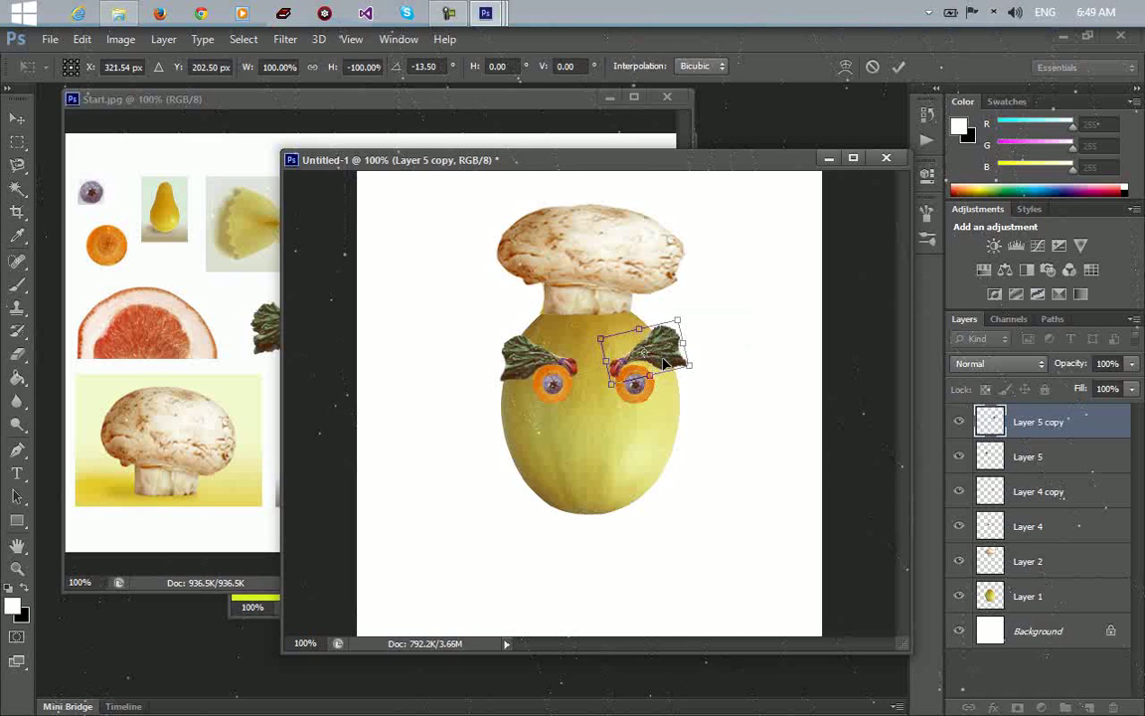
key("Left")
key("Left")
key("Down")
key("Down")
key("Down")
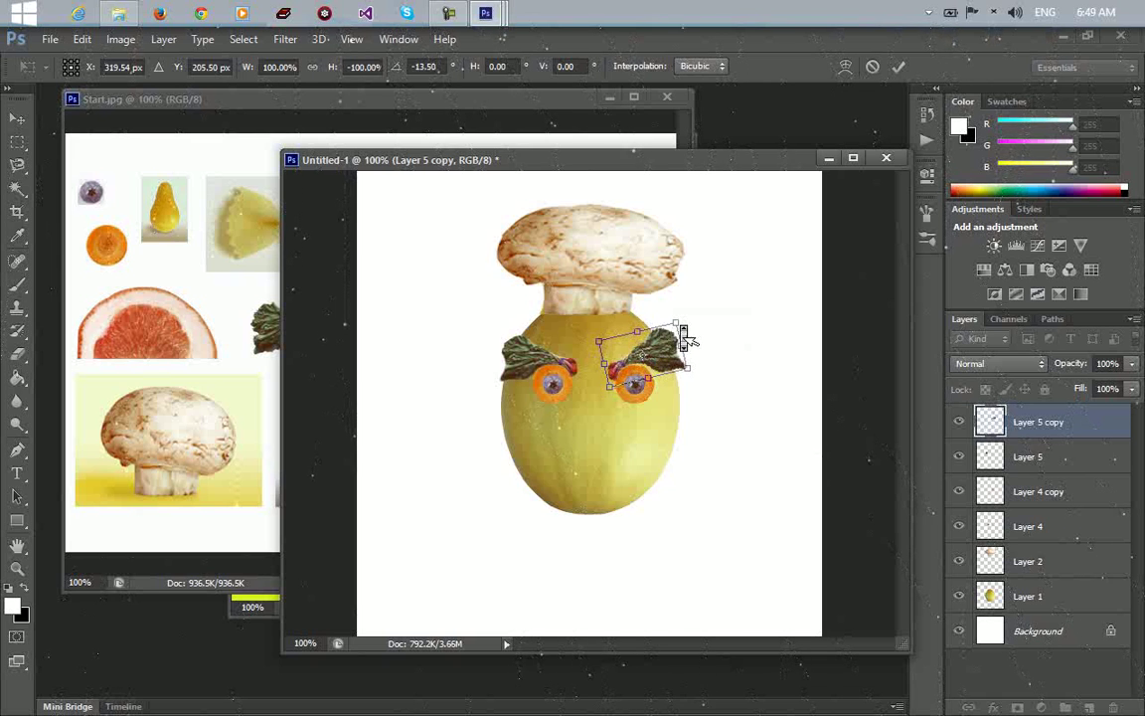
Reduce the right eyebrow's rotation to about -7.9°, fine-tune its position to about X 321.5 px, Y 212.5 px, and apply the transform.
mouse_move(689, 312)
left_mouse_down()
mouse_move(698, 319)
mouse_move(694, 311)
left_mouse_up()
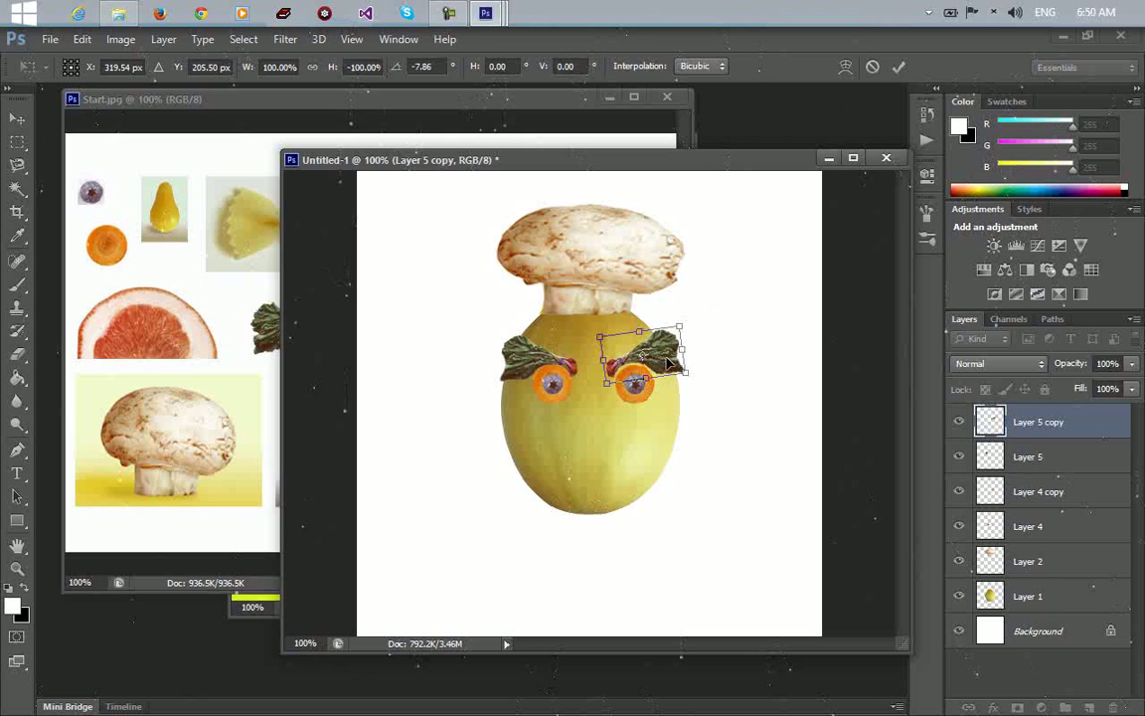
left_click_drag(670, 364, 672, 367)
key("Right")
key("Right")
key("Right")
key("Up")
key("Up")
key("Up")
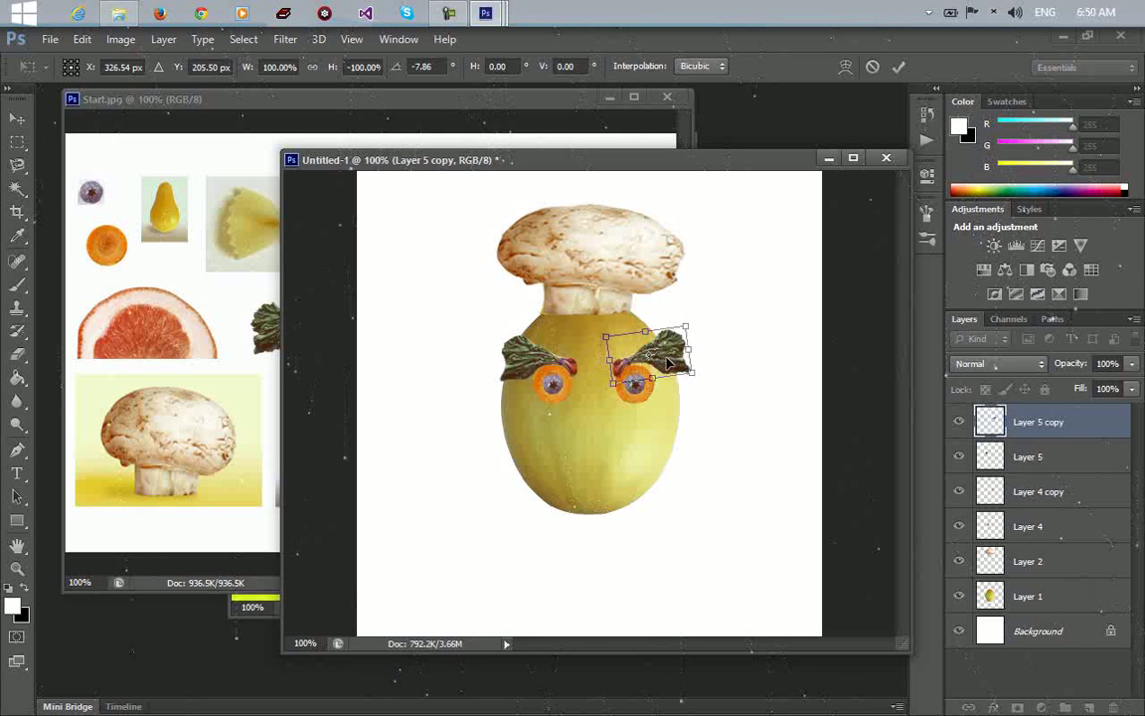
key("Left")
key("Left")
key("Left")
key("Left")
key("Left")
key("Left")
key("Left")
key("Left")
key("Left")
key("Left")
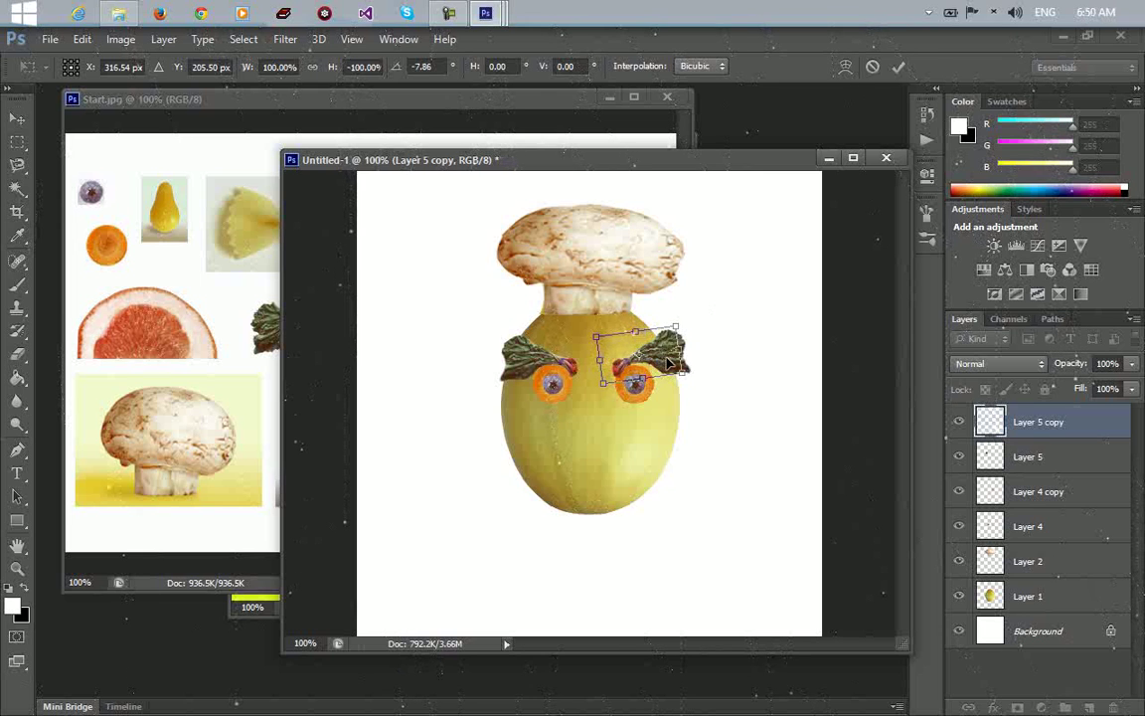
key("Left")
key("Left")
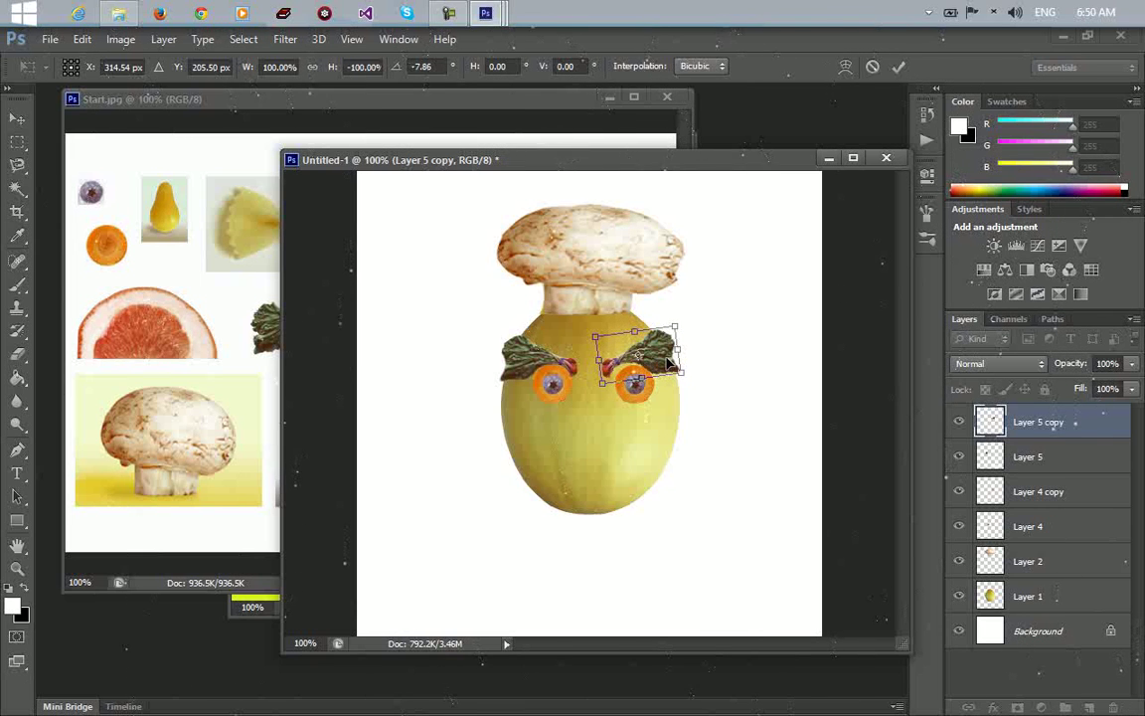
key("Down")
key("Down")
key("Down")
key("Down")
key("Down")
key("Down")
key("Down")
key("Right")
key("Right")
key("Right")
key("Right")
key("Right")
key("Right")
key("Right")
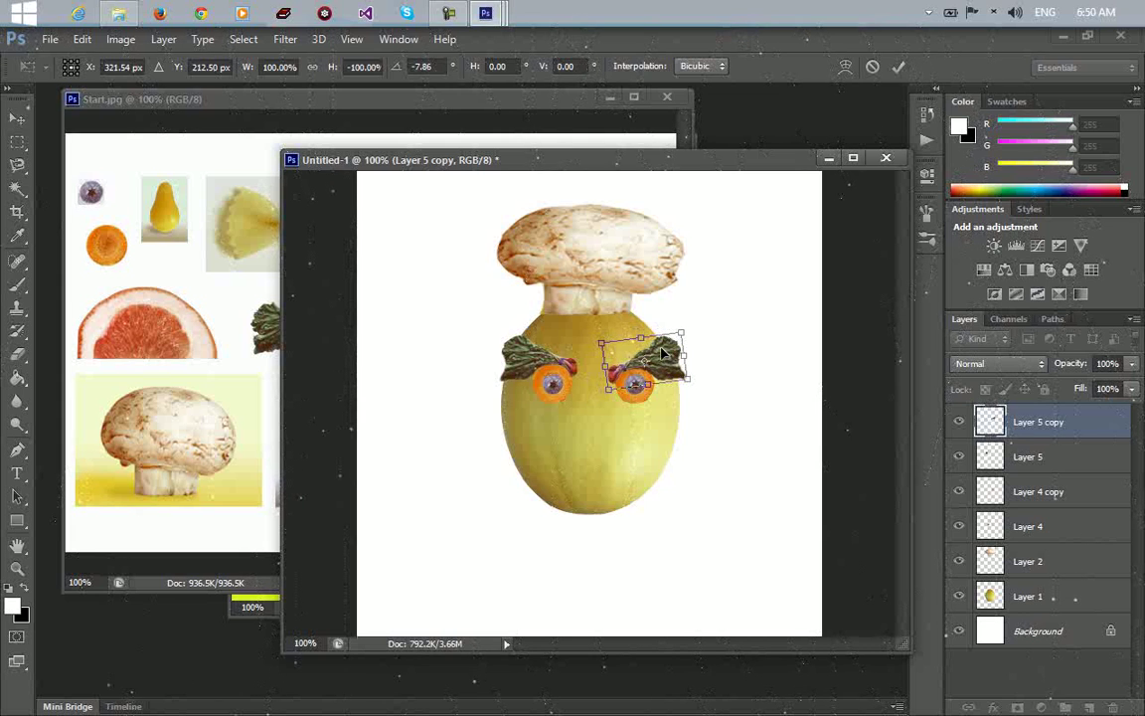
key("Return")
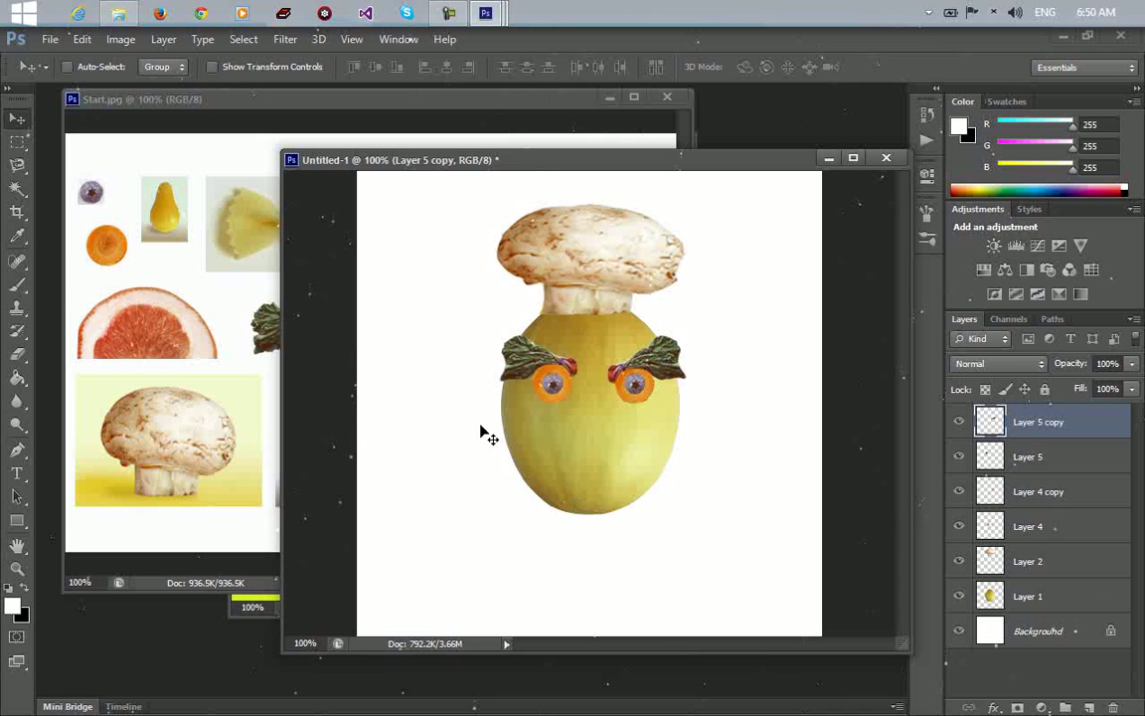
Select the yellow pear in Start.jpg by tracing its outline with the Magnetic Lasso.
left_click(182, 201)
key("l")
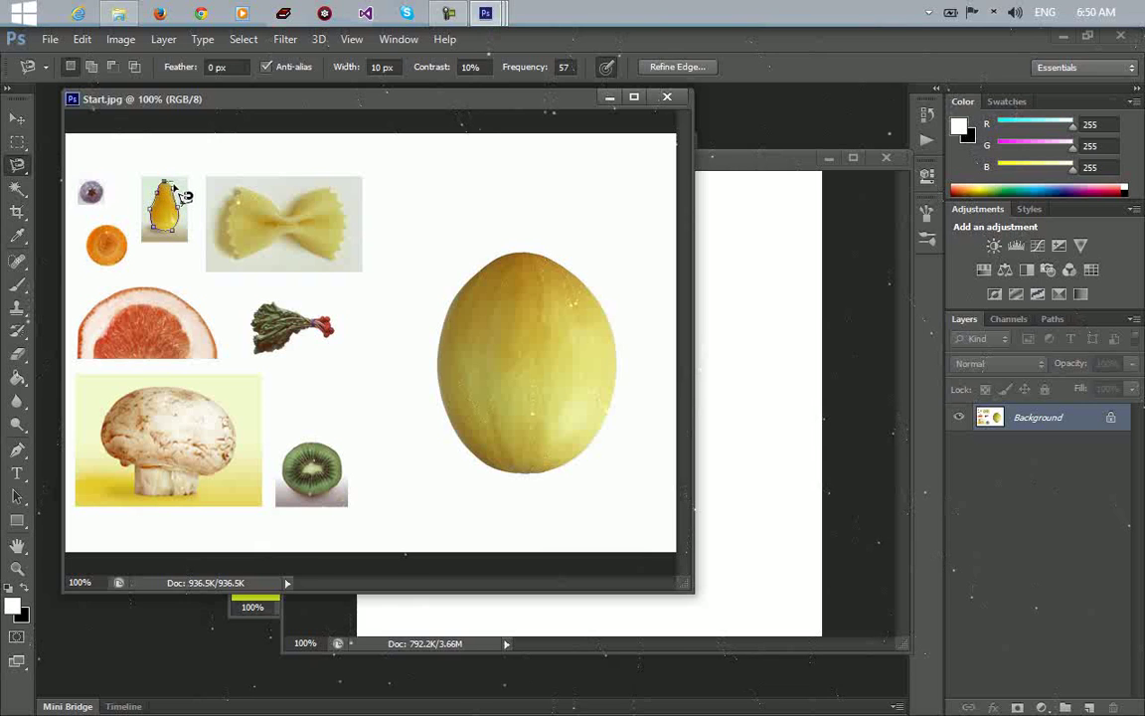
double_click(182, 199)
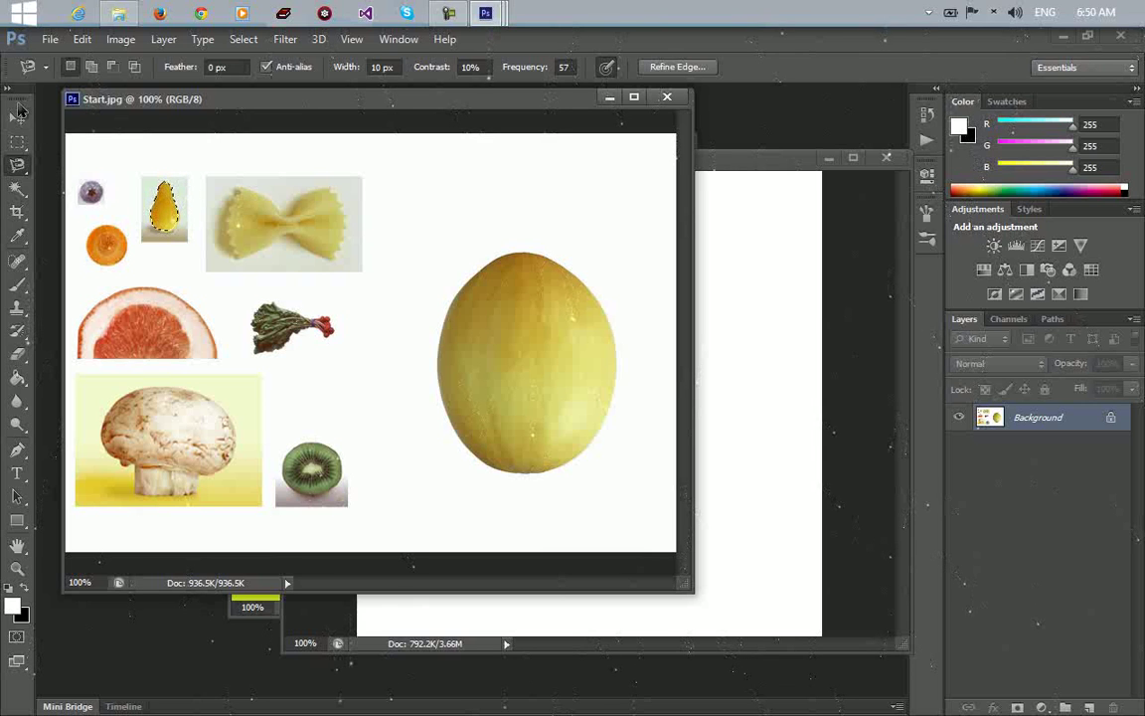
Copy the selected pear into Untitled-1 and place it on the melon below the eyes as a nose.
left_click(17, 117)
left_click_drag(165, 221, 608, 340)
left_click(755, 392)
left_click_drag(753, 389, 579, 452)
Erase the white fringe around the pear nose and center it between the eyes.
key("ctrl+plus")
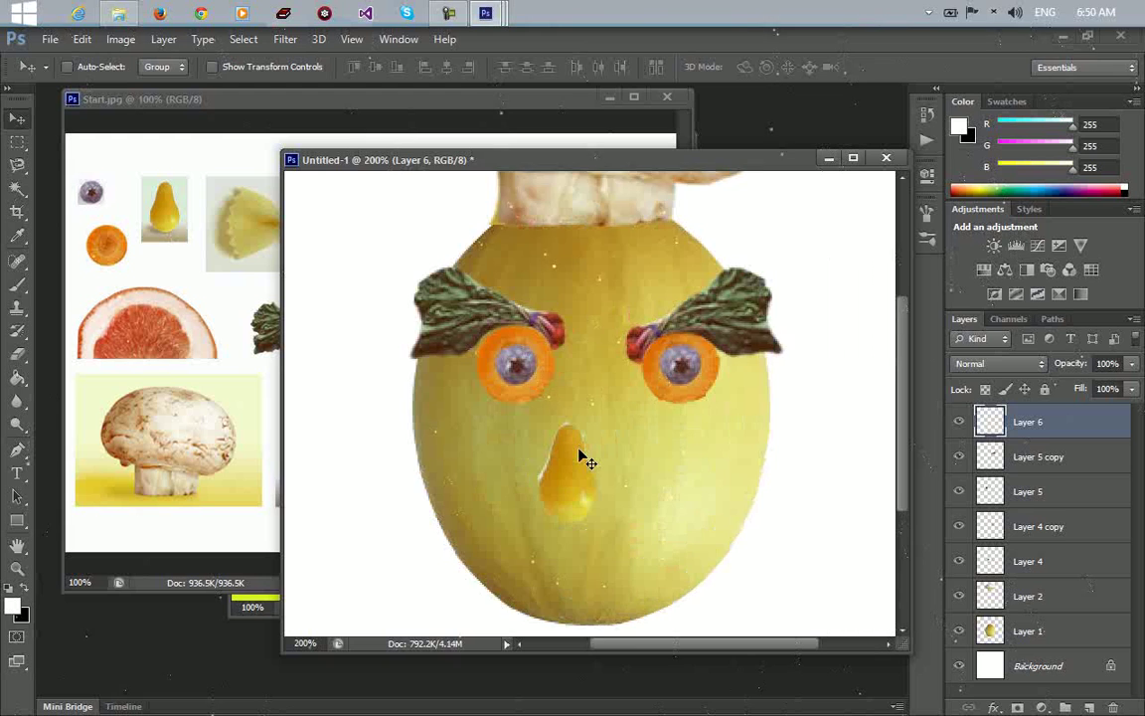
left_click(18, 356)
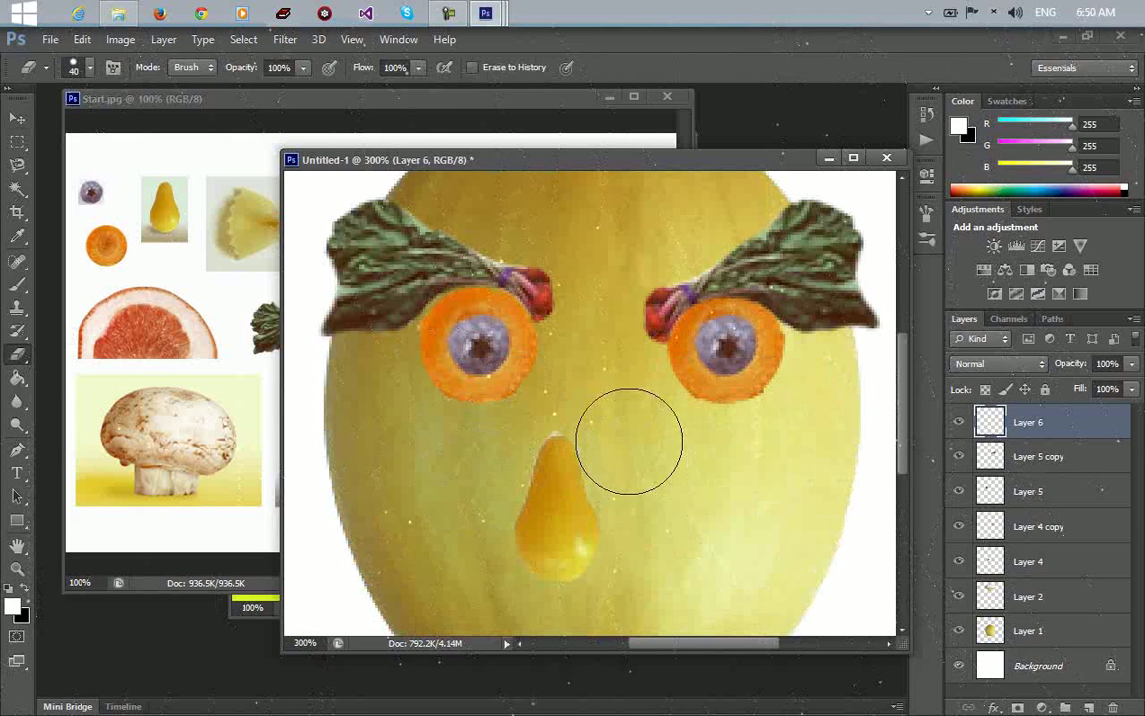
left_click(17, 117)
left_click_drag(544, 520, 586, 519)
key("ctrl+minus")
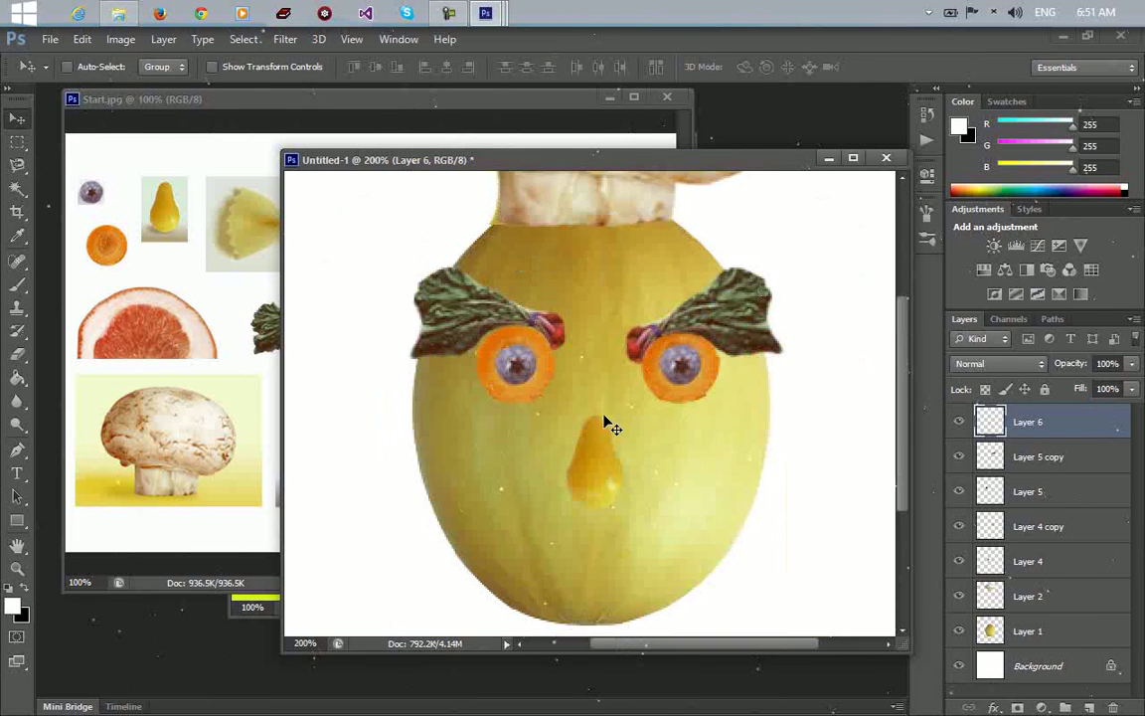
key("ctrl+minus")
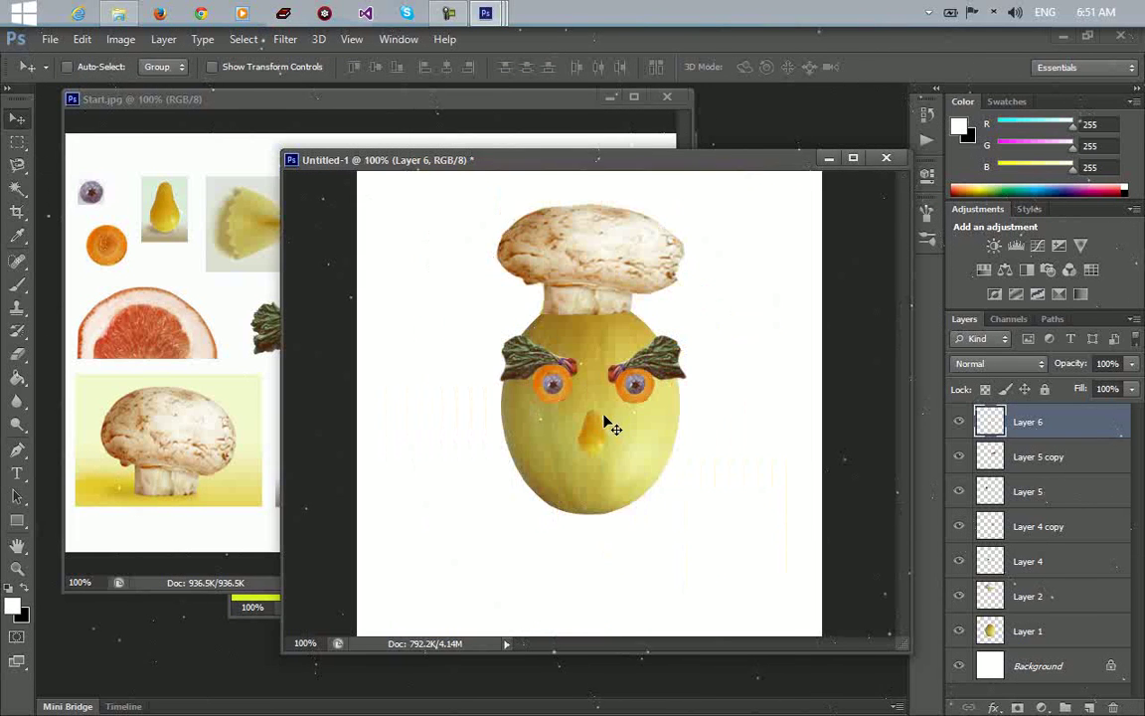
Check the mouth in Exercise 1.jpg and select the kiwi slice in Start.jpg with the Magnetic Lasso.
left_click(254, 605)
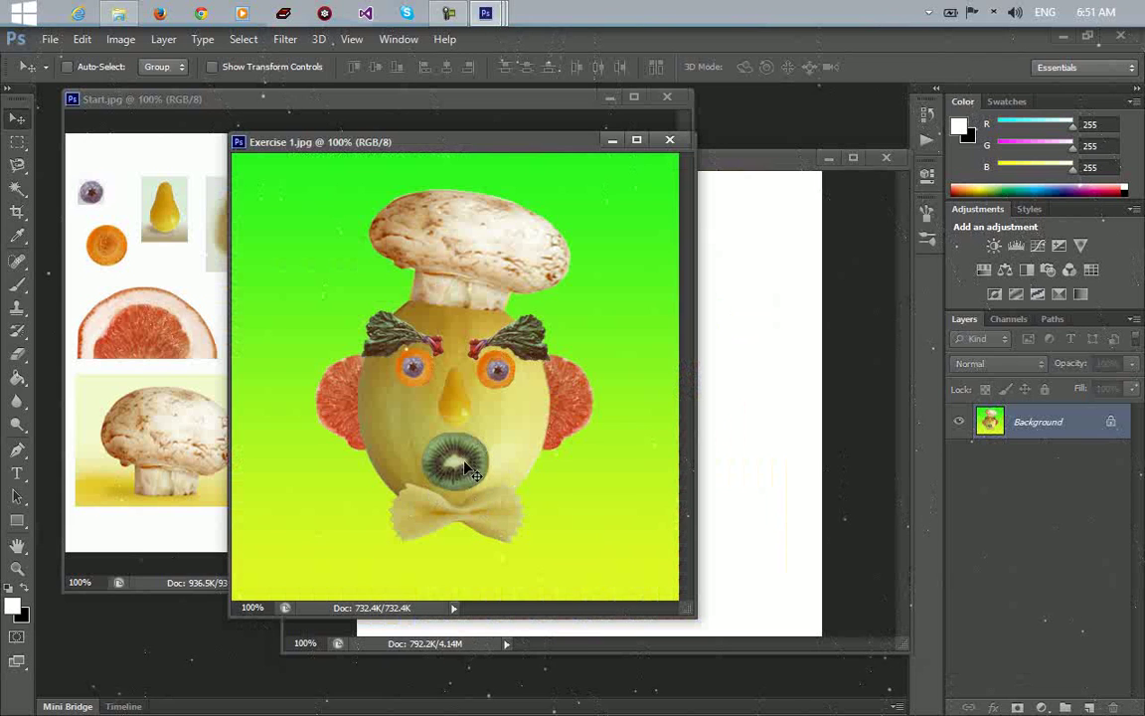
left_click(115, 481)
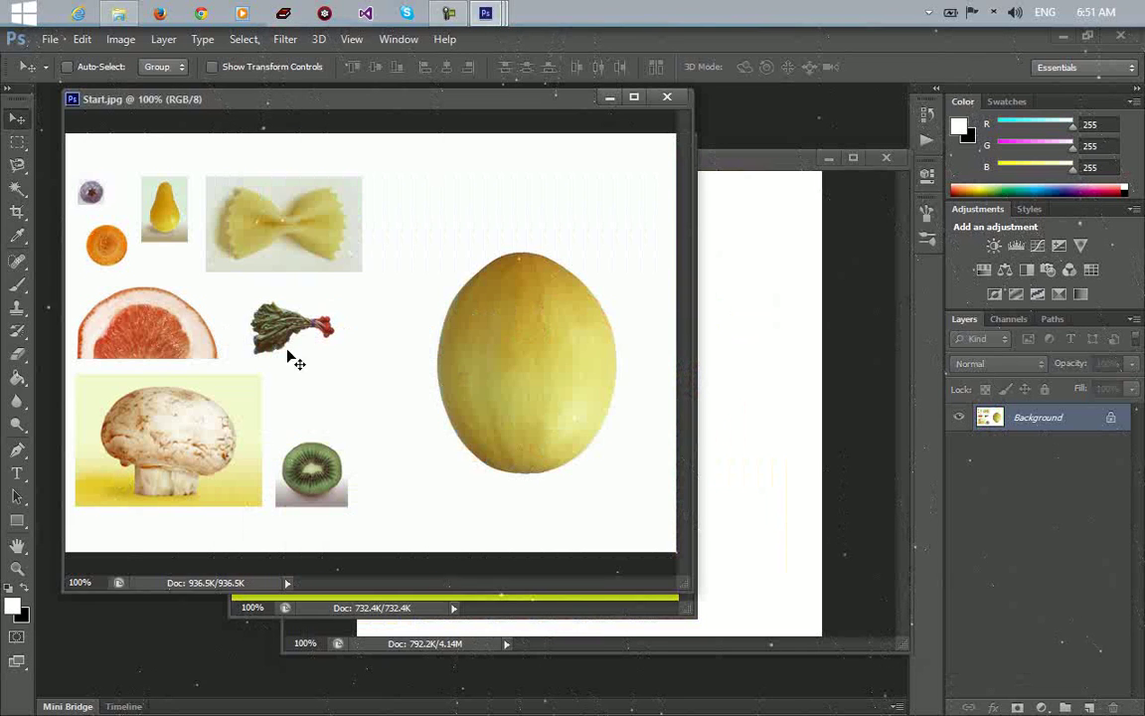
left_click(17, 164)
left_click(336, 456)
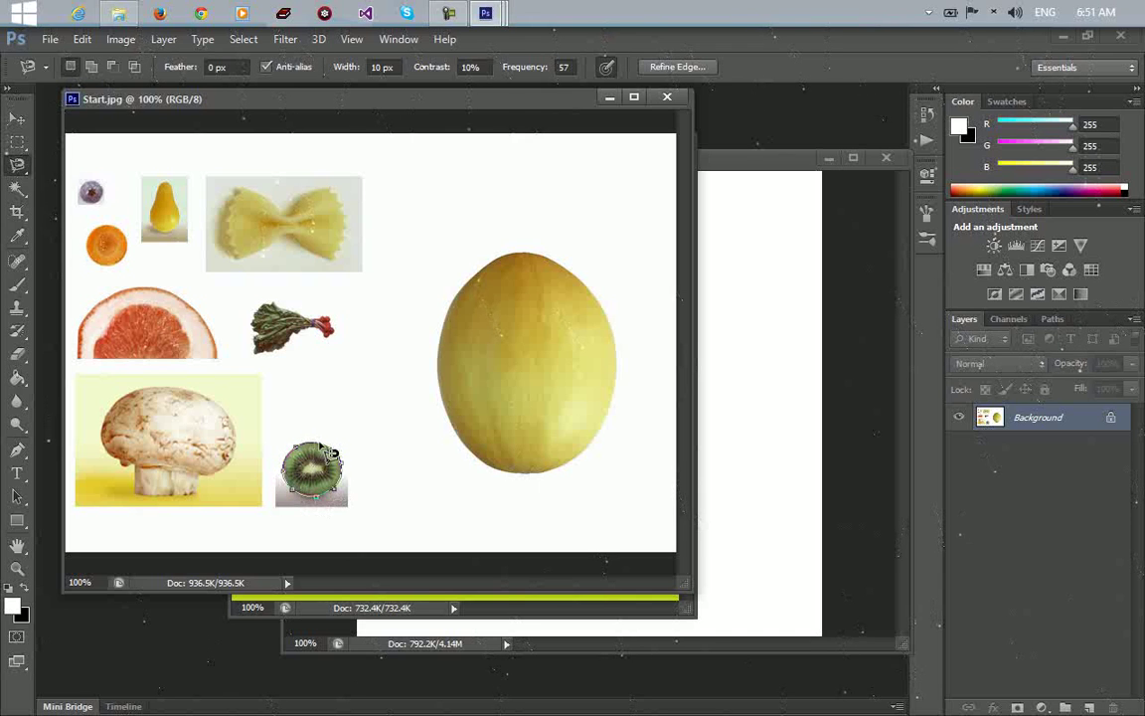
left_click(341, 459)
Copy the selected kiwi below the nose in Untitled-1 and shrink it with Free Transform to about 80% width and 64% height.
left_click(18, 115)
left_click_drag(308, 475, 751, 467)
left_click_drag(775, 411, 567, 504)
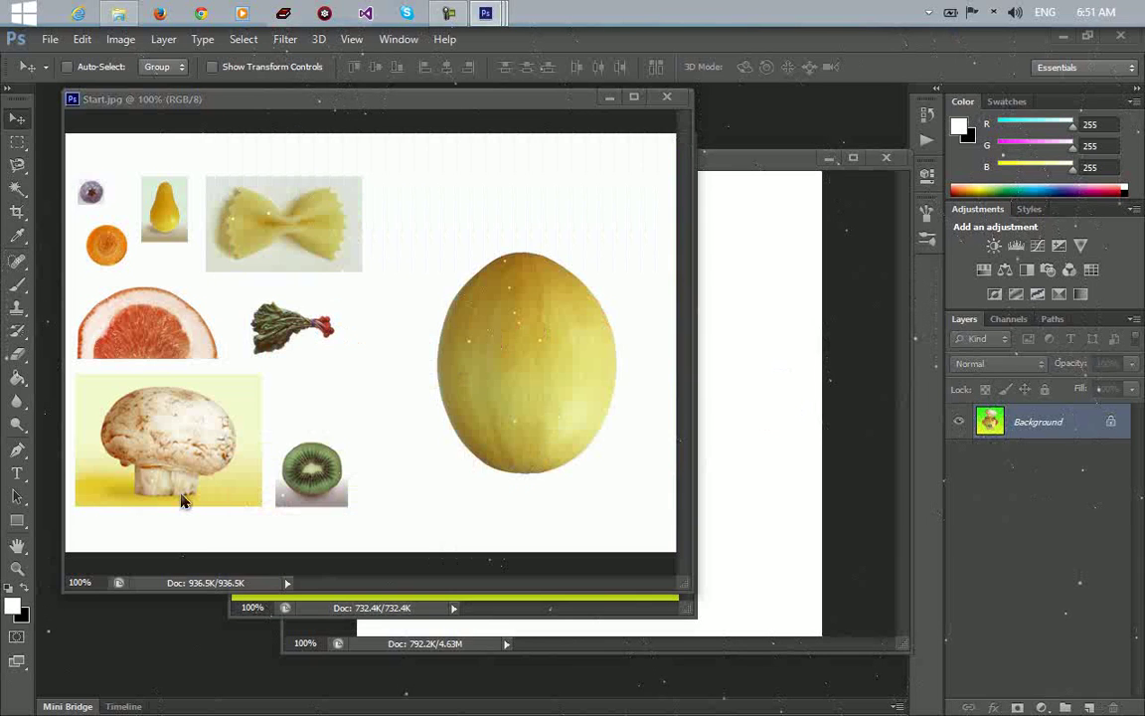
left_click(812, 419)
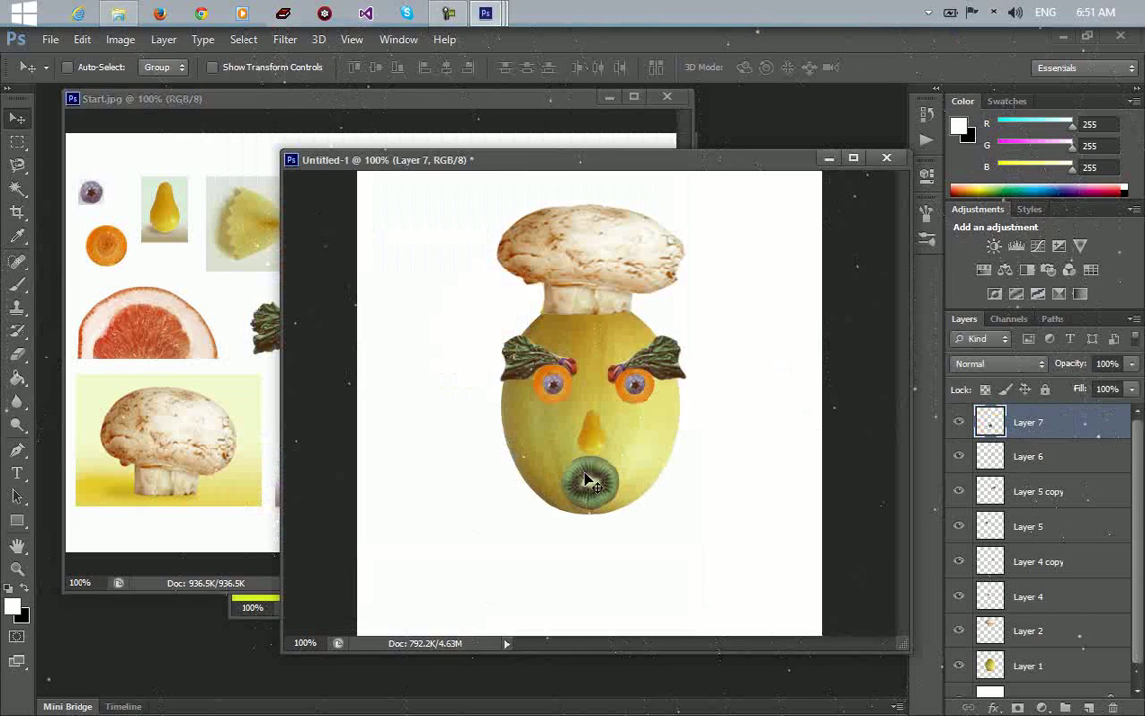
key("ctrl+t")
left_click_drag(559, 456, 588, 484)
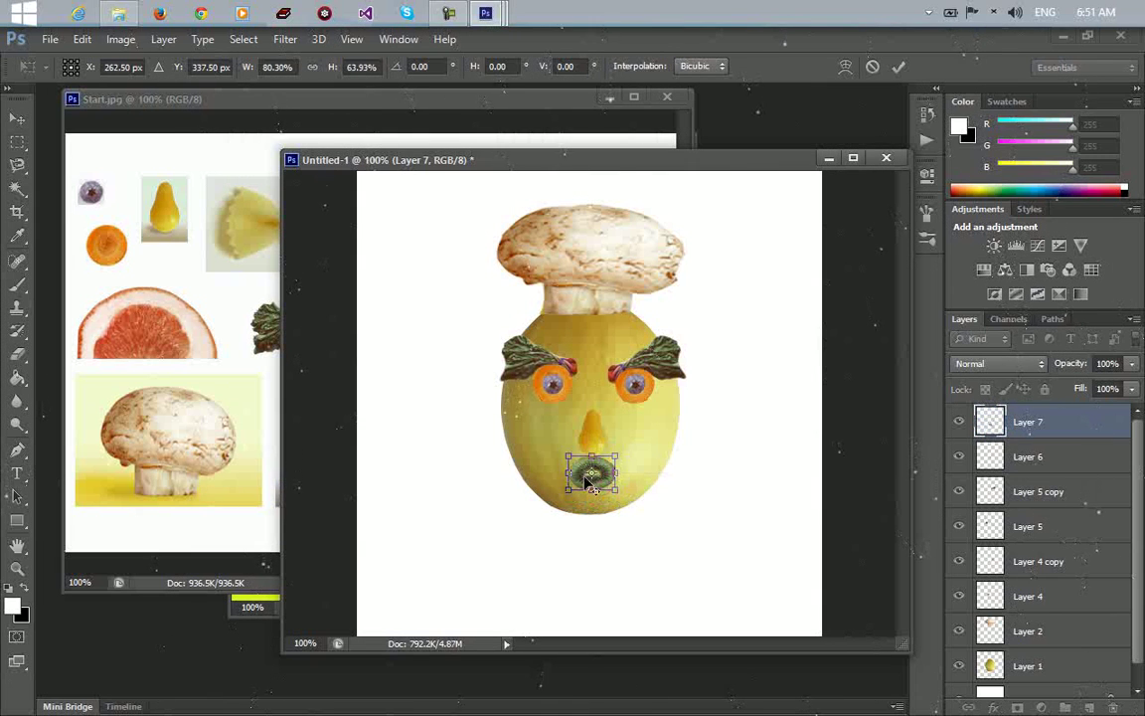
key("Return")
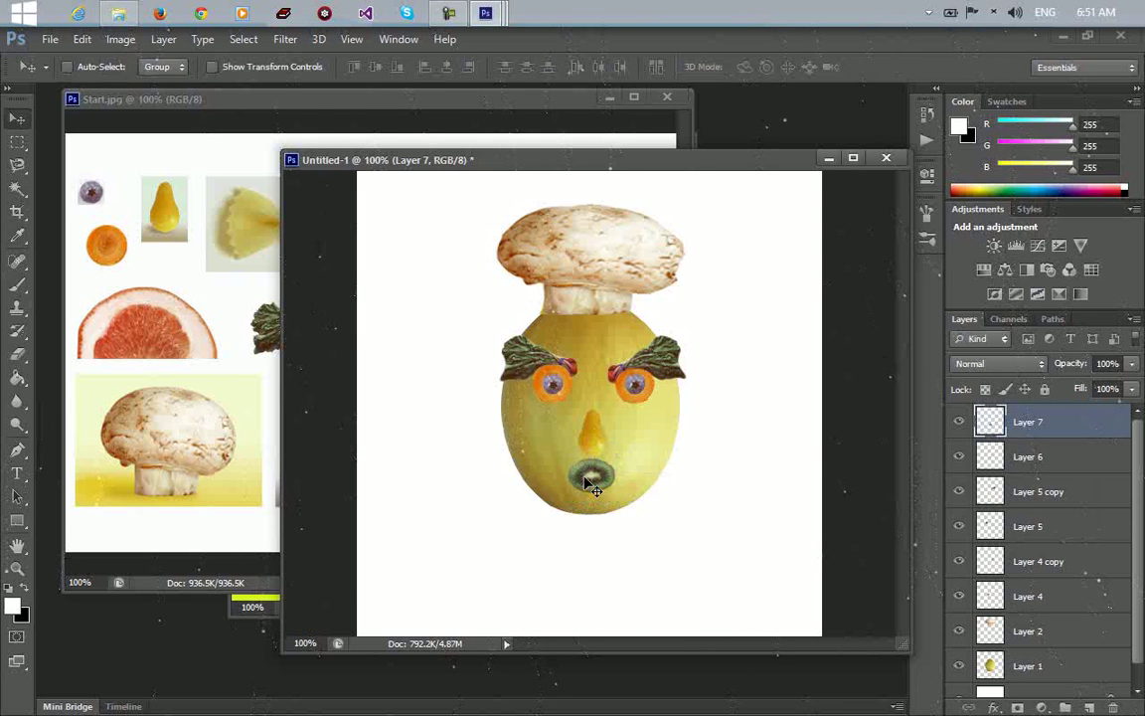
Select the bow-tie pasta in Start.jpg by tracing its outline with the Magnetic Lasso.
left_click(264, 216)
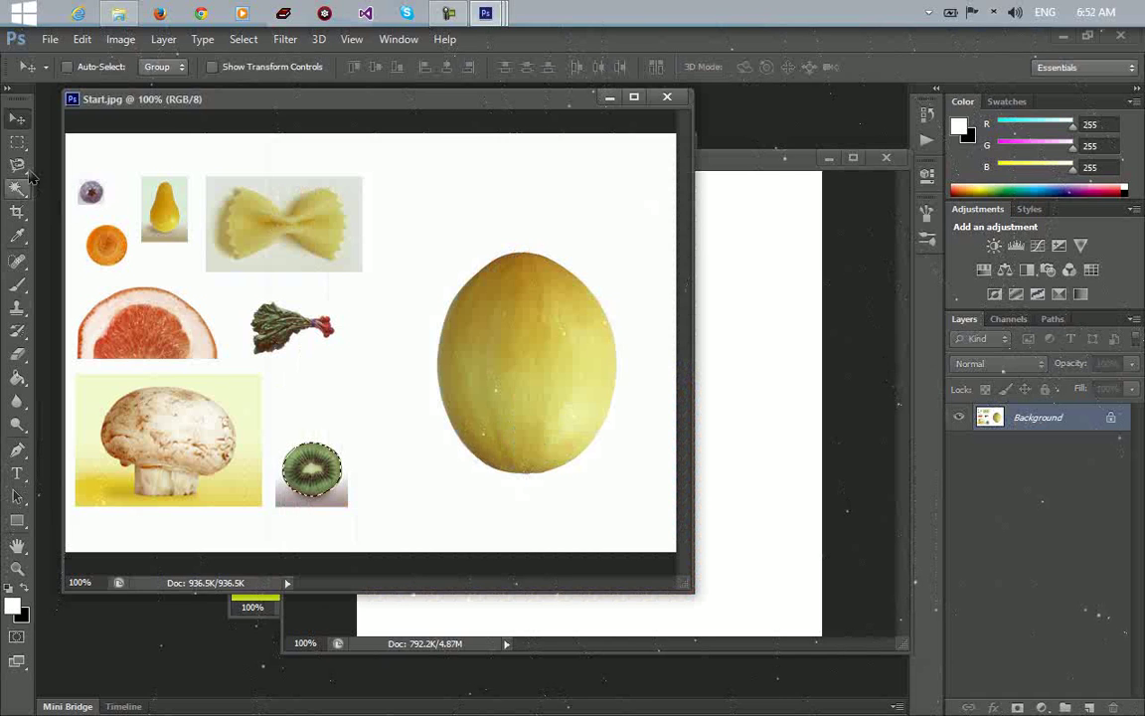
left_click(25, 165)
left_click(290, 214)
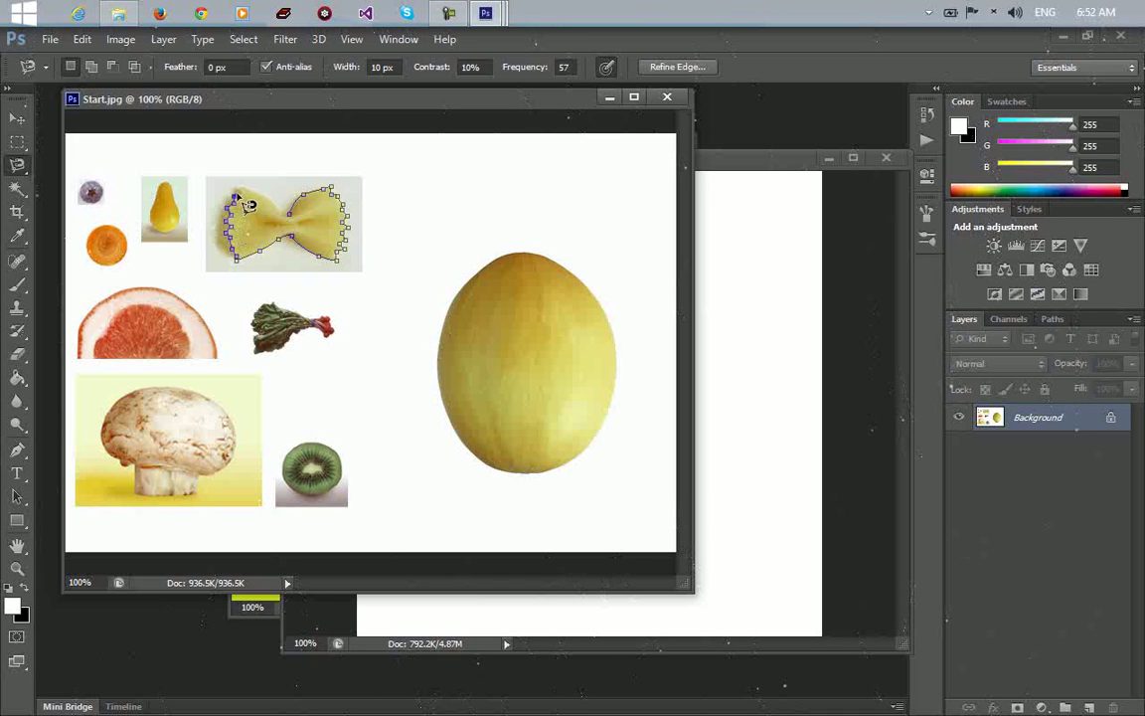
left_click(289, 223)
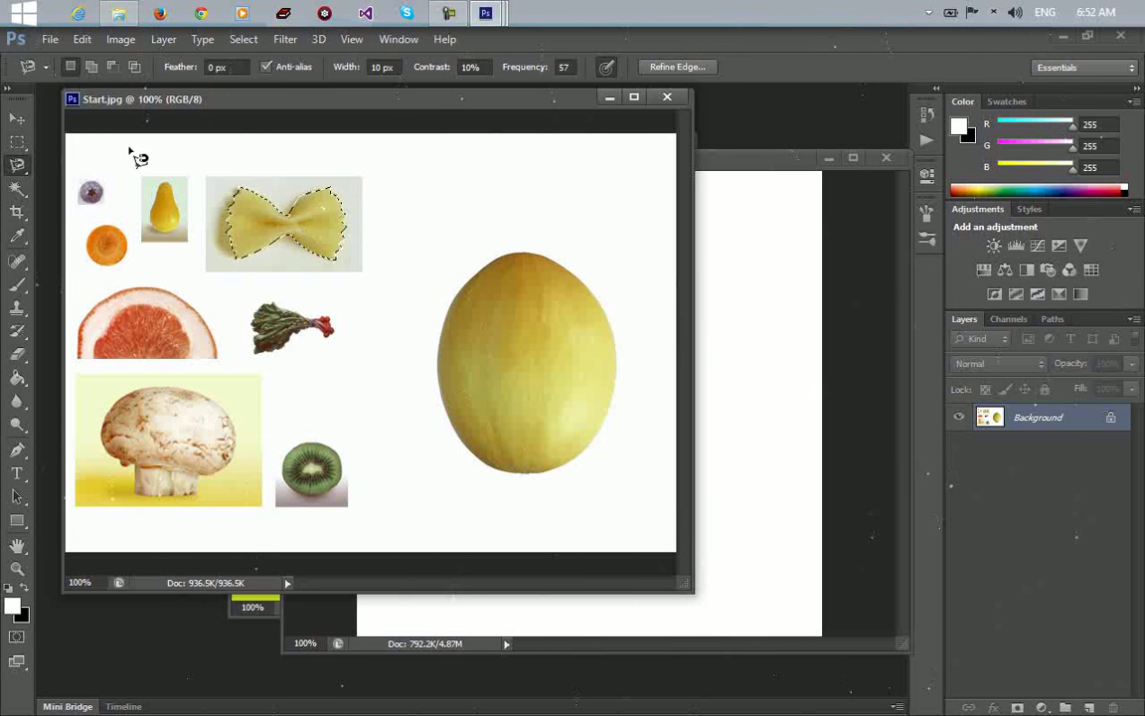
Copy the selected bow-tie pasta below the kiwi mouth in Untitled-1 and reduce its height with Free Transform.
key("v")
left_click_drag(266, 229, 567, 522)
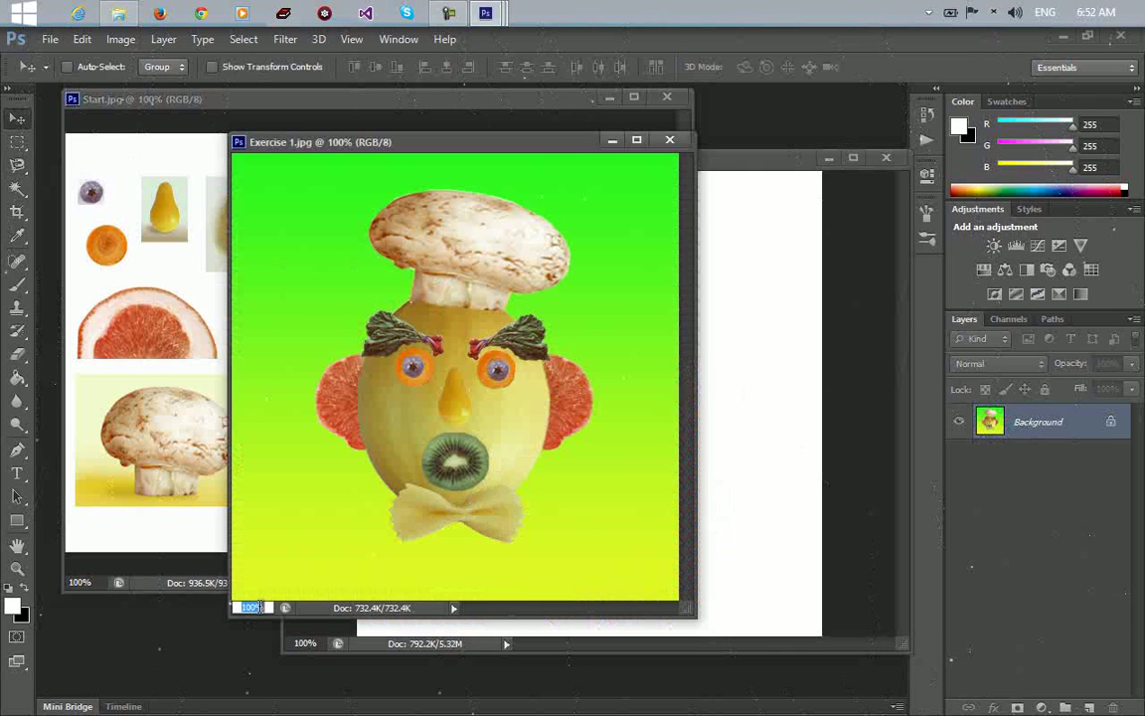
left_click(772, 470)
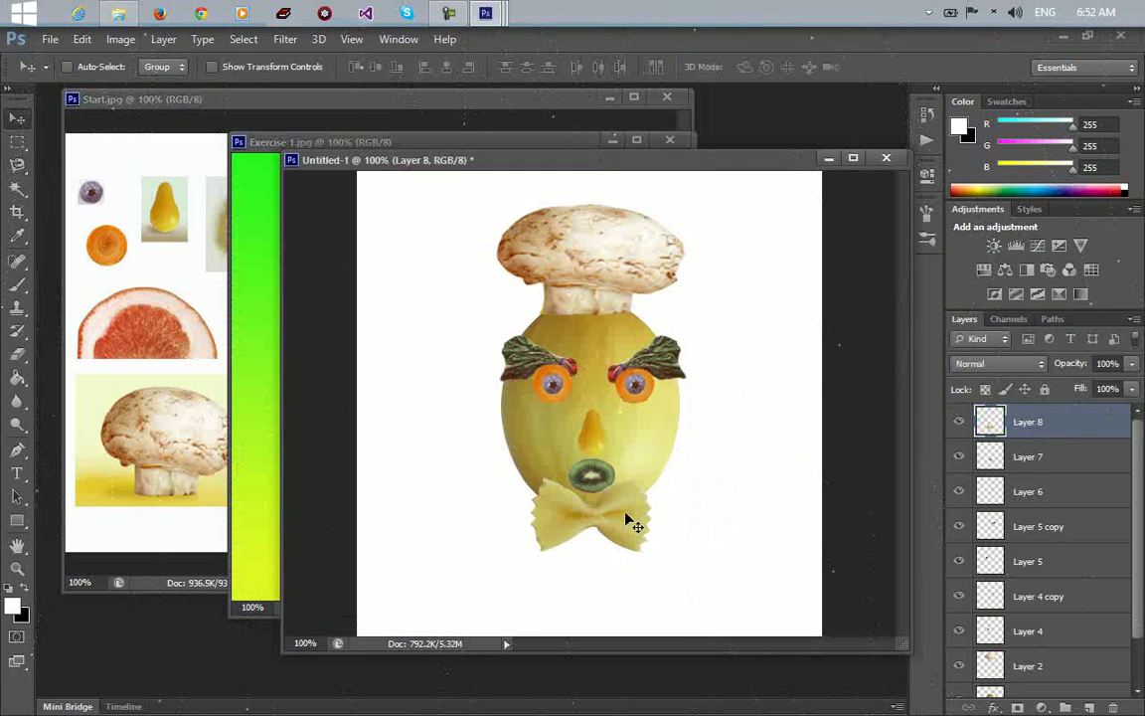
key("ctrl+t")
mouse_move(591, 494)
left_mouse_down()
mouse_move(591, 504)
mouse_move(537, 513)
mouse_move(583, 532)
mouse_move(582, 515)
left_mouse_up()
key("Return")
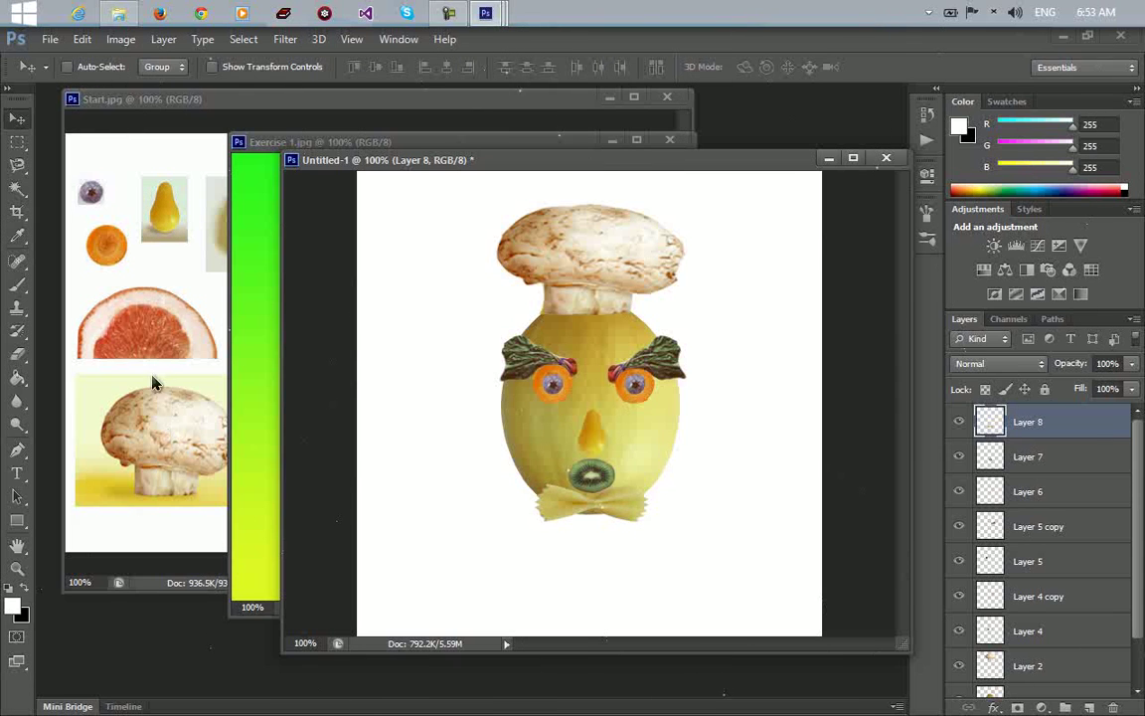
Return to Start.jpg with the Magnetic Lasso and clear the selection around the bow-tie pasta.
left_click(117, 282)
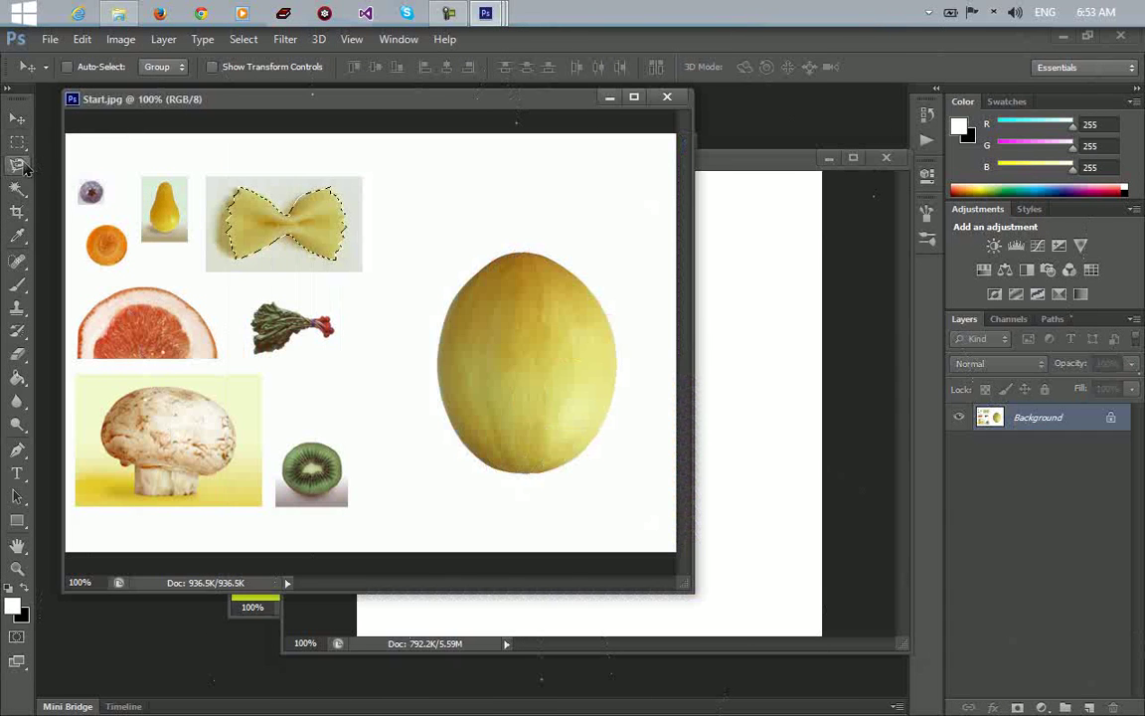
left_click(17, 164)
left_click(146, 277)
left_click(138, 266)
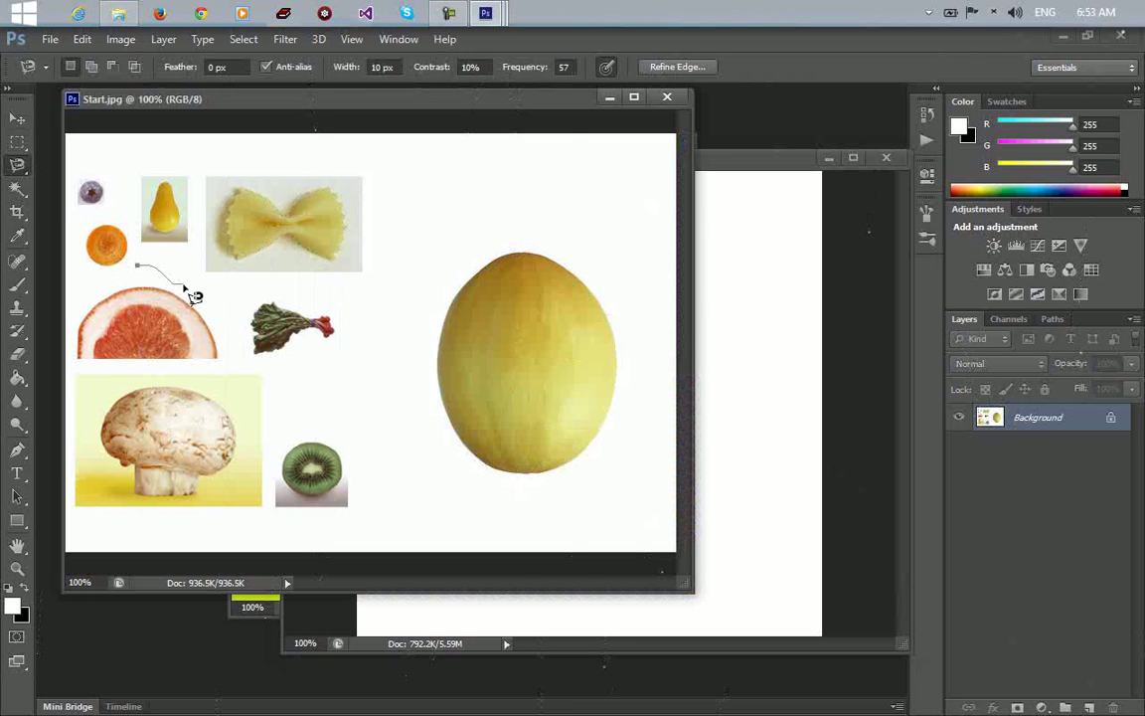
key("Return")
key("ctrl+d")
Select the grapefruit half in Start.jpg with the Magnetic Lasso and copy it beside the left eye in Untitled-1.
left_click(129, 287)
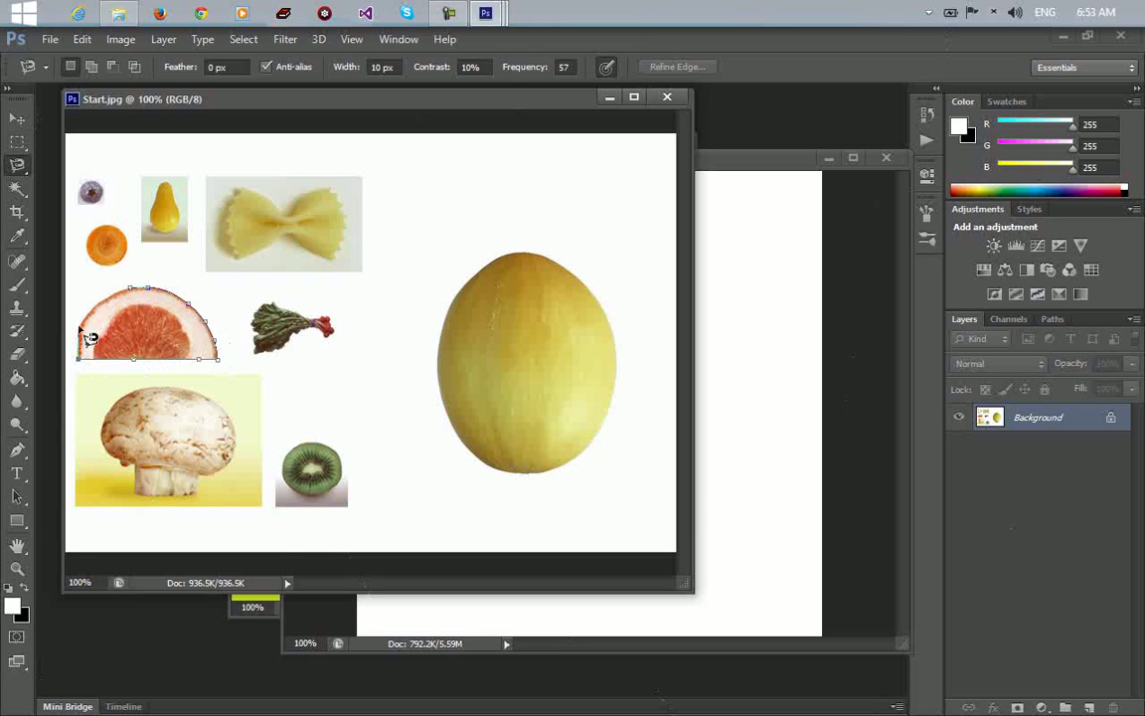
left_click(139, 296)
key("v")
left_click_drag(142, 320, 460, 378)
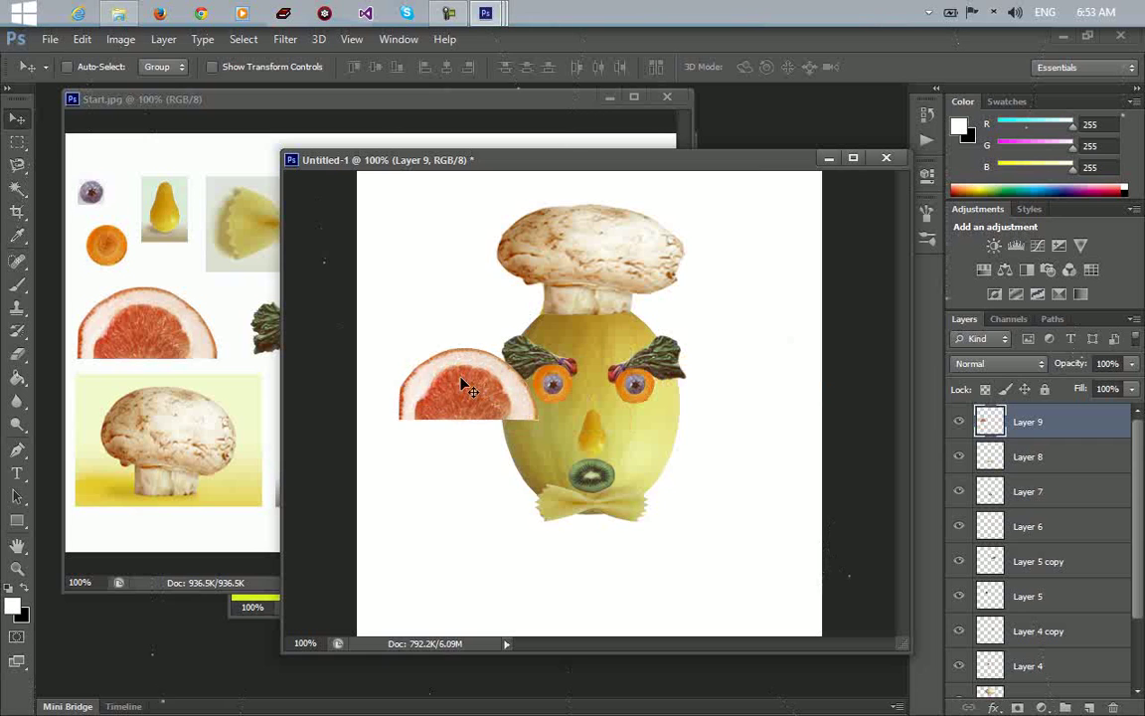
Try flipping the grapefruit half vertically and horizontally with Free Transform.
key("ctrl+t")
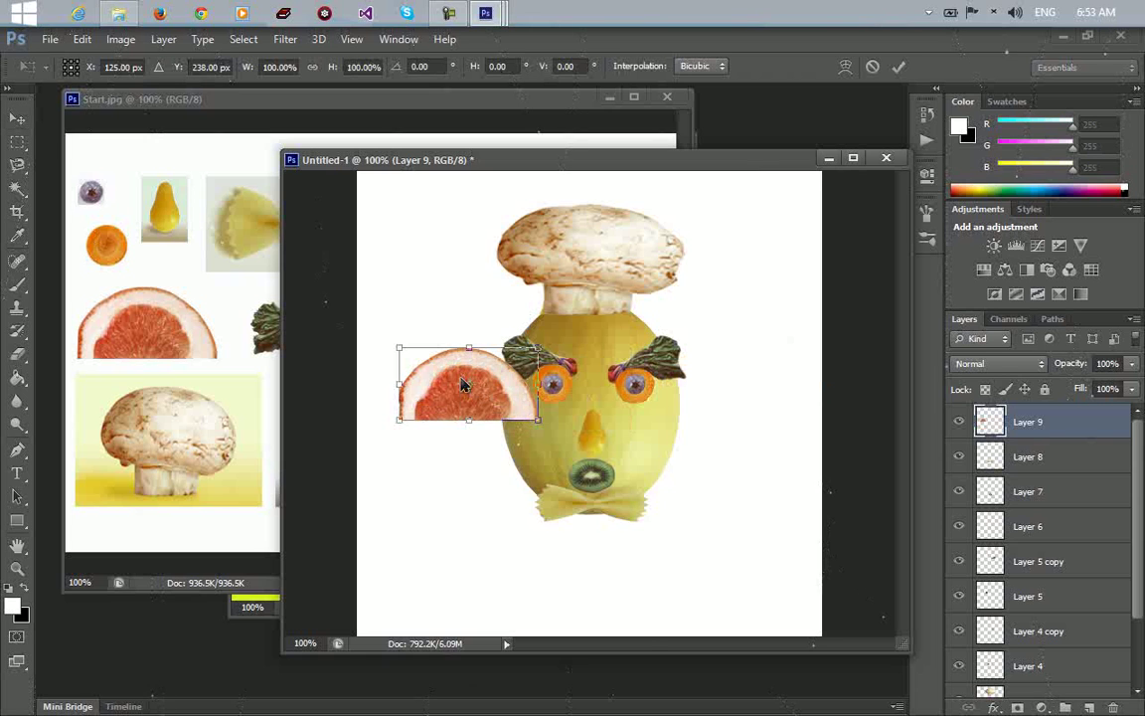
right_click(465, 384)
left_click(522, 665)
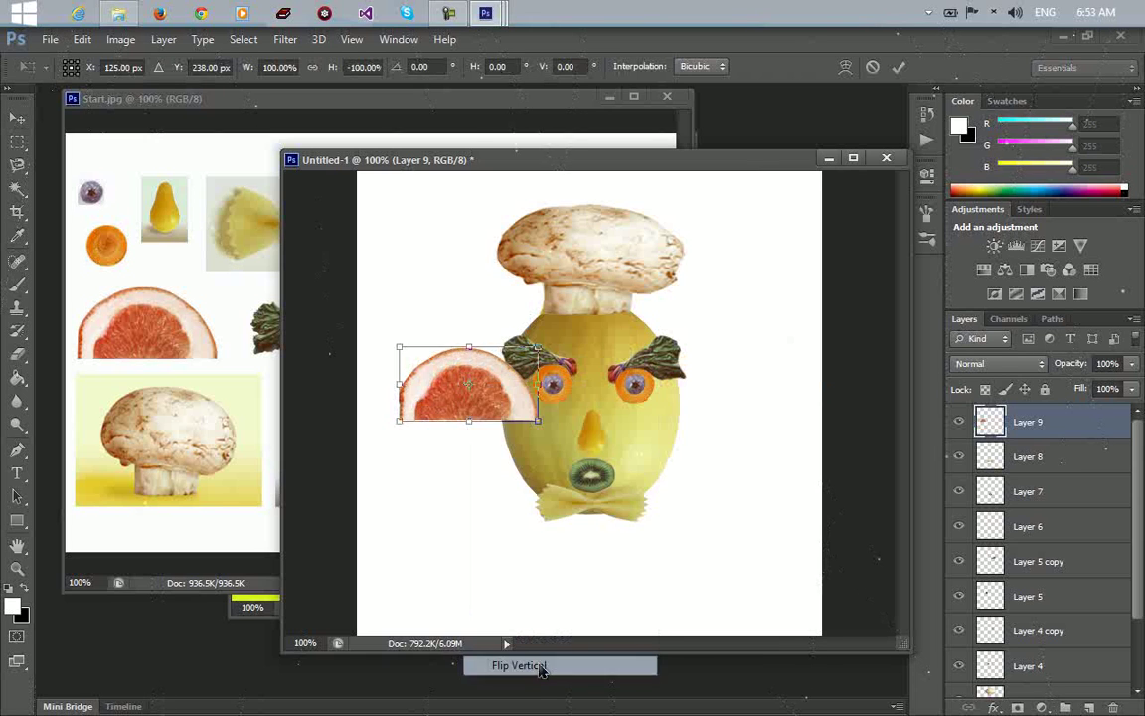
right_click(497, 370)
left_click(573, 628)
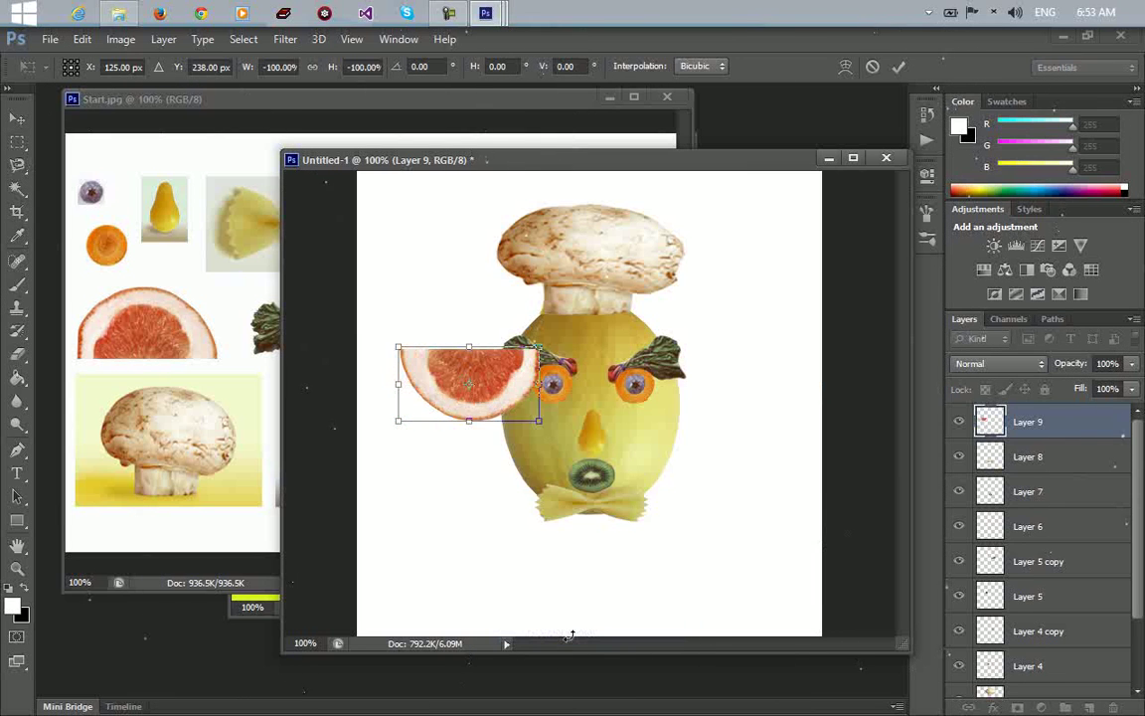
right_click(499, 395)
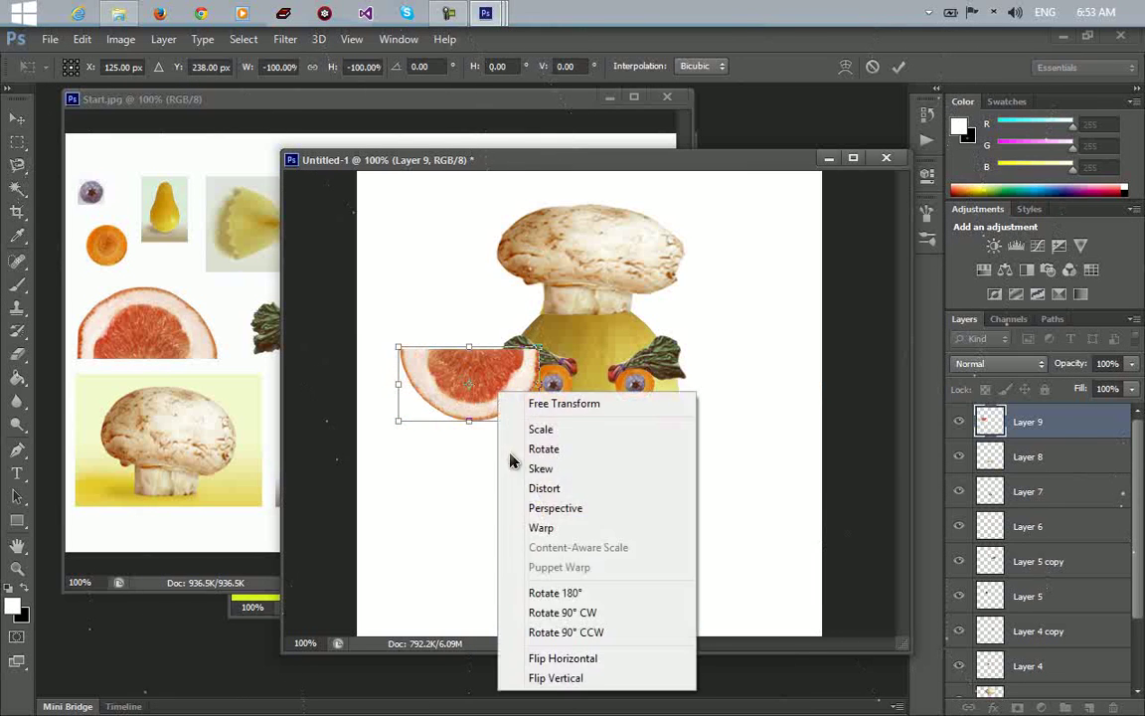
left_click(574, 659)
right_click(516, 391)
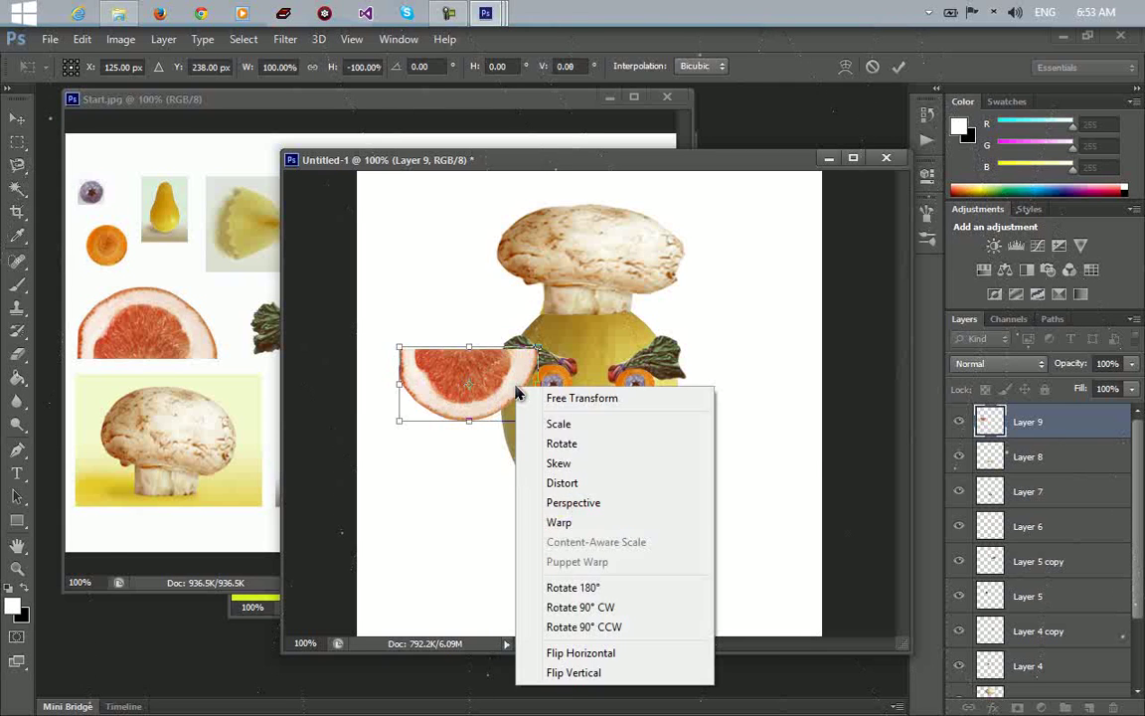
left_click(556, 670)
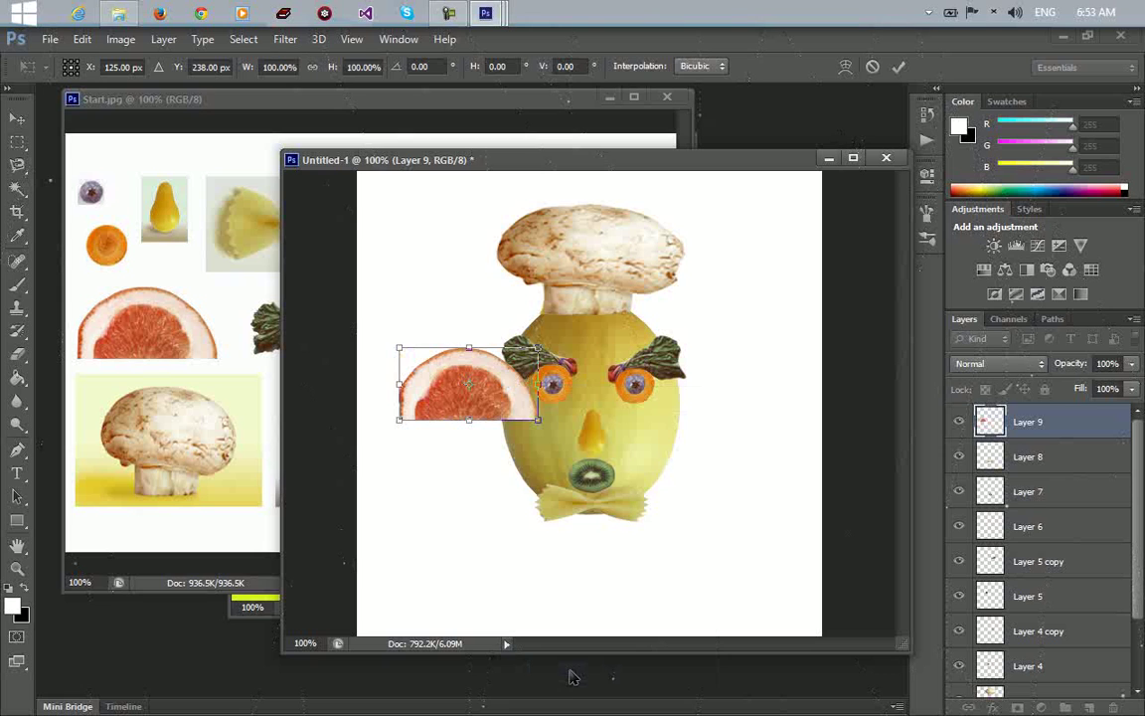
Rotate the grapefruit half to about -91.8° and scale it to about 86% width and 78% height as the left ear.
left_click_drag(554, 344, 415, 256)
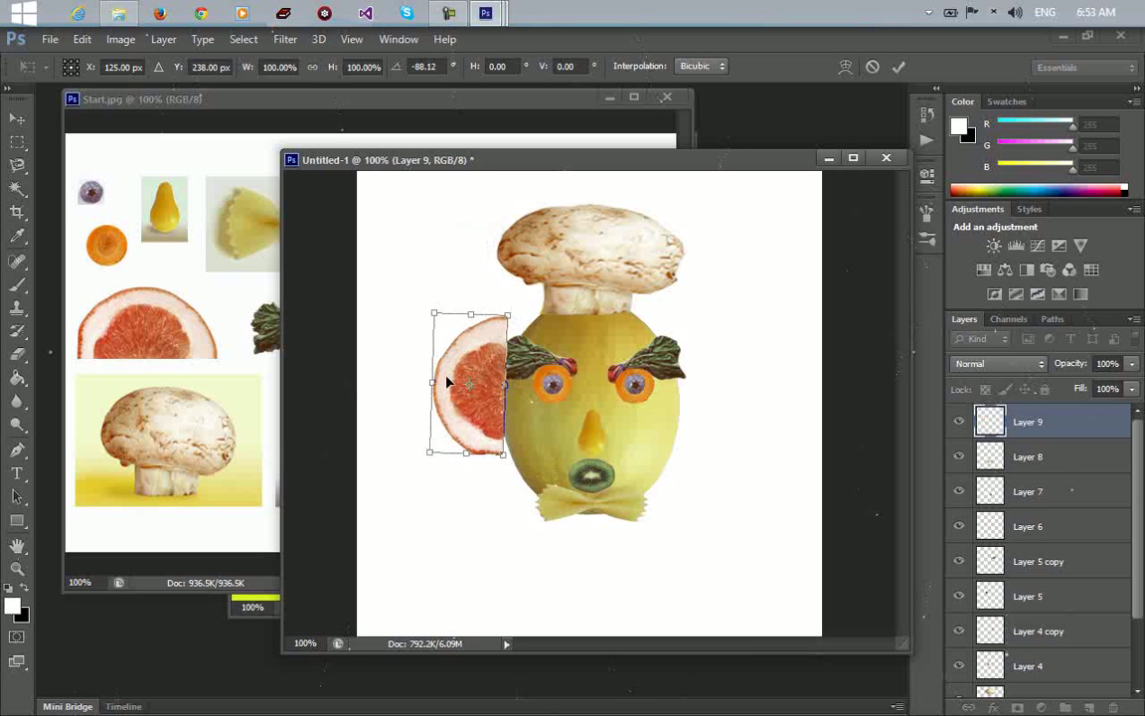
left_click_drag(514, 302, 511, 300)
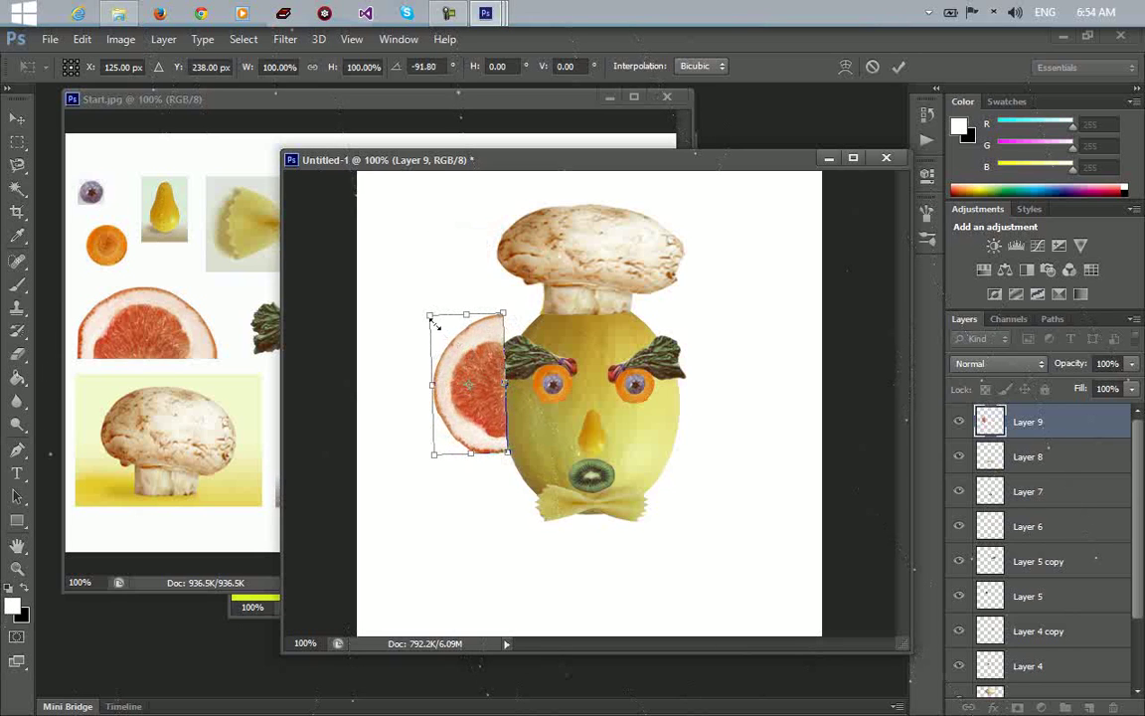
left_click_drag(428, 318, 447, 336)
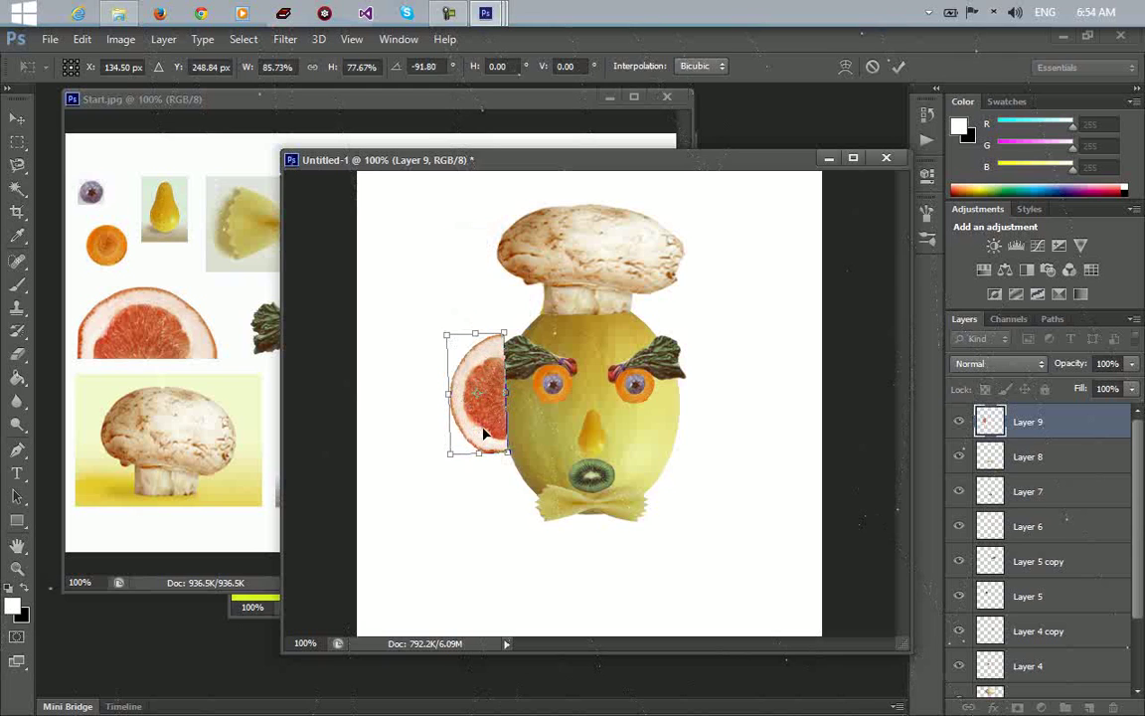
key("Return")
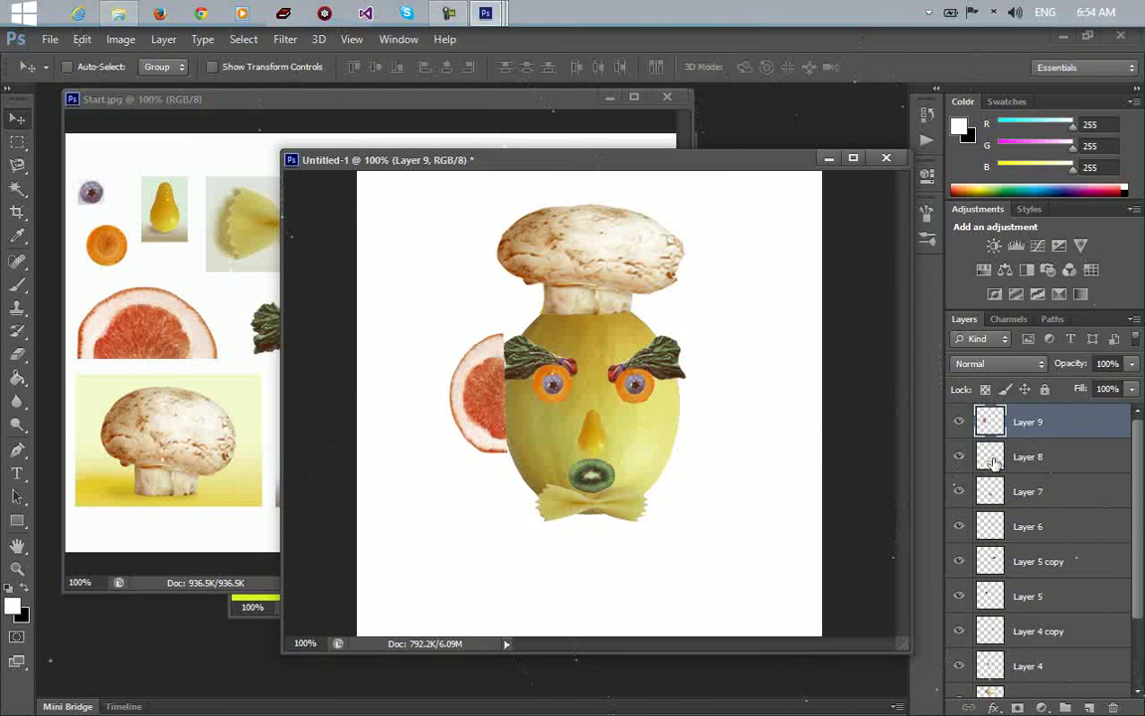
Move Layer 9 directly above the Background layer and shift the grapefruit ear slightly down and inward behind the yellow face.
left_click_drag(1054, 429, 1100, 642)
left_click_drag(1140, 574, 1140, 644)
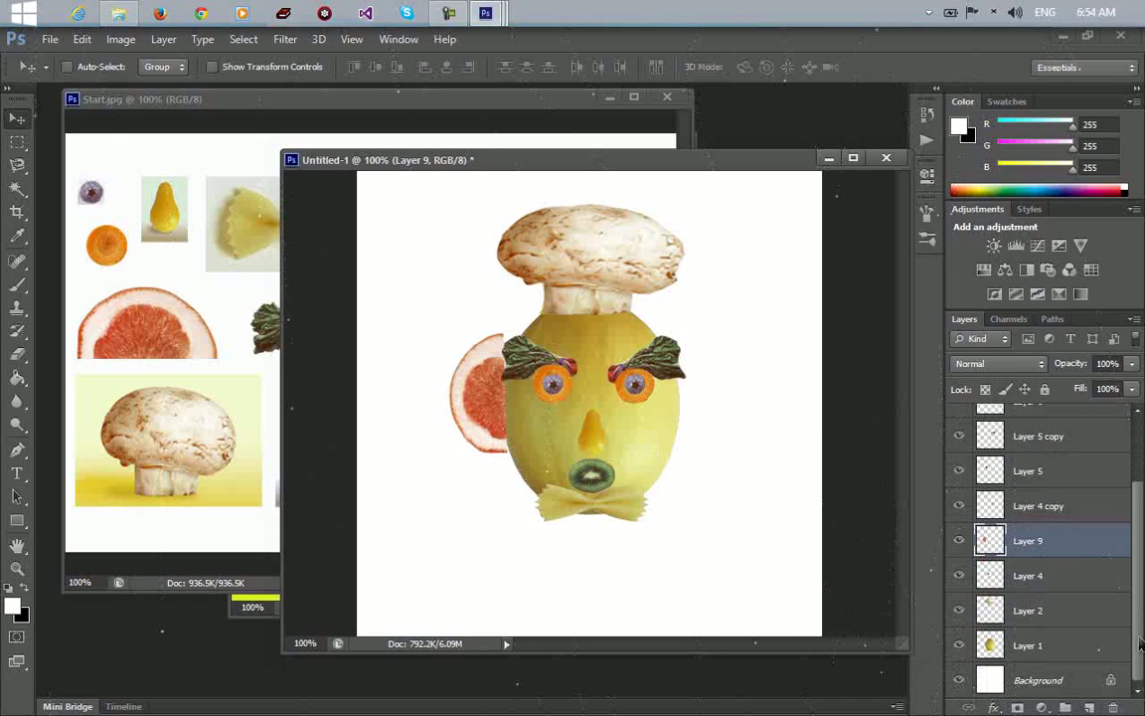
left_click_drag(1074, 540, 1093, 666)
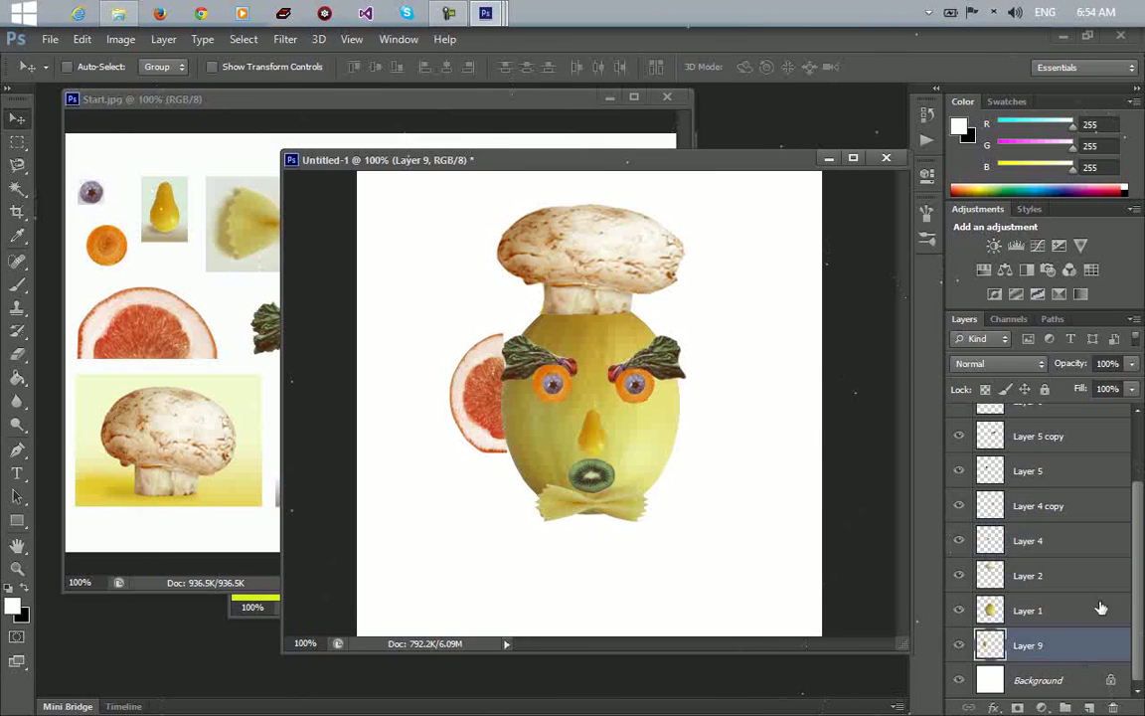
left_click_drag(483, 420, 490, 432)
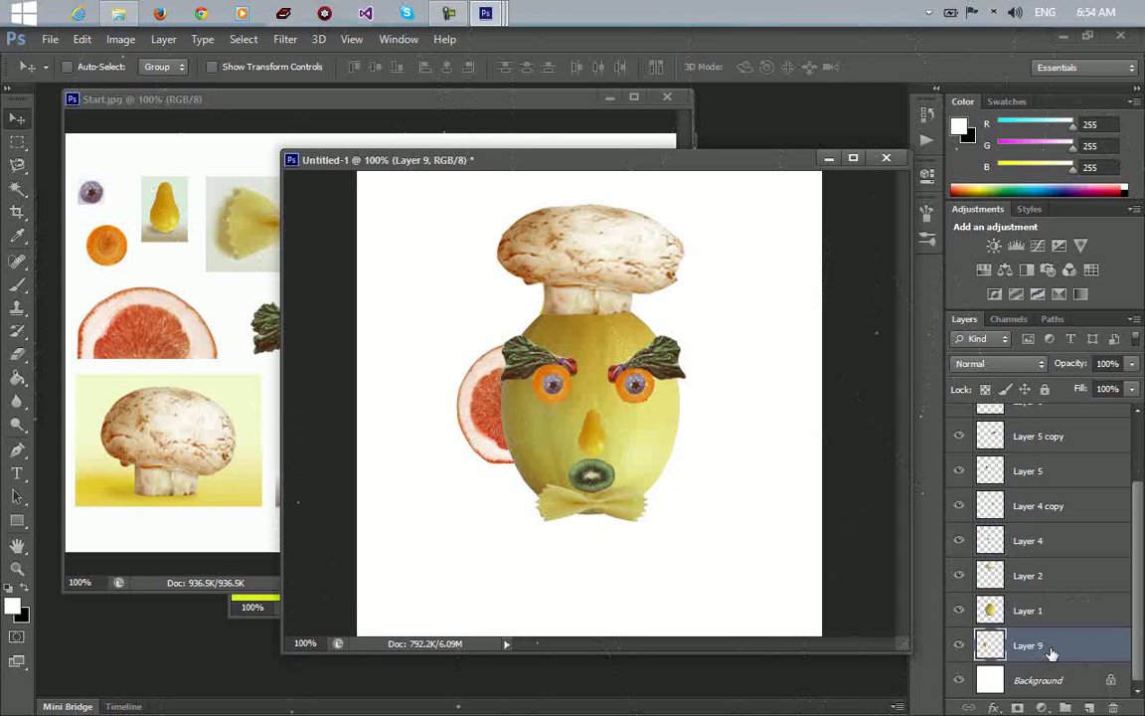
Duplicate Layer 9 as Layer 9 copy and move the copied grapefruit ear to the opposite side of the face.
right_click(994, 654)
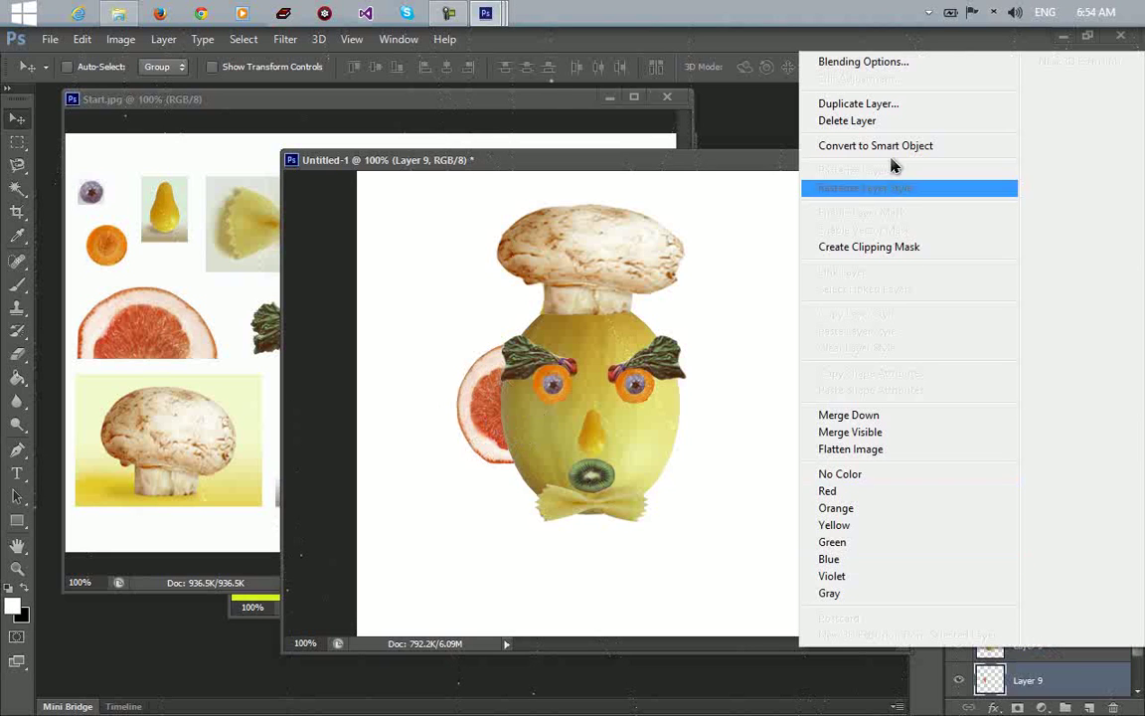
left_click(885, 103)
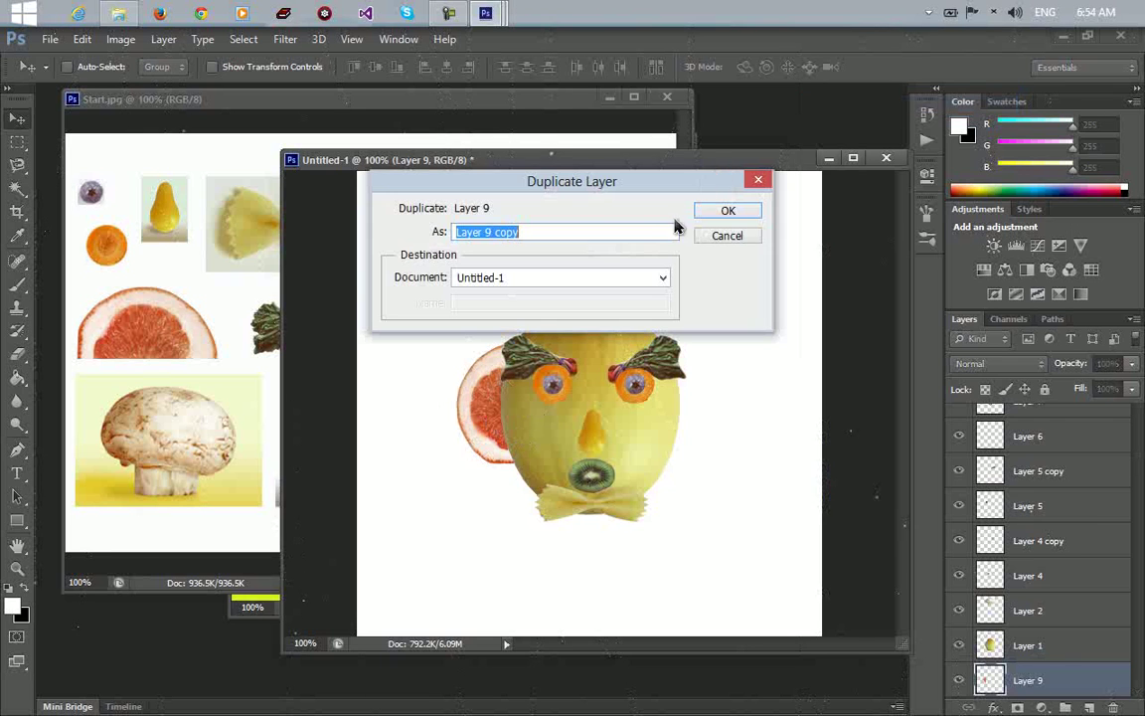
left_click(722, 213)
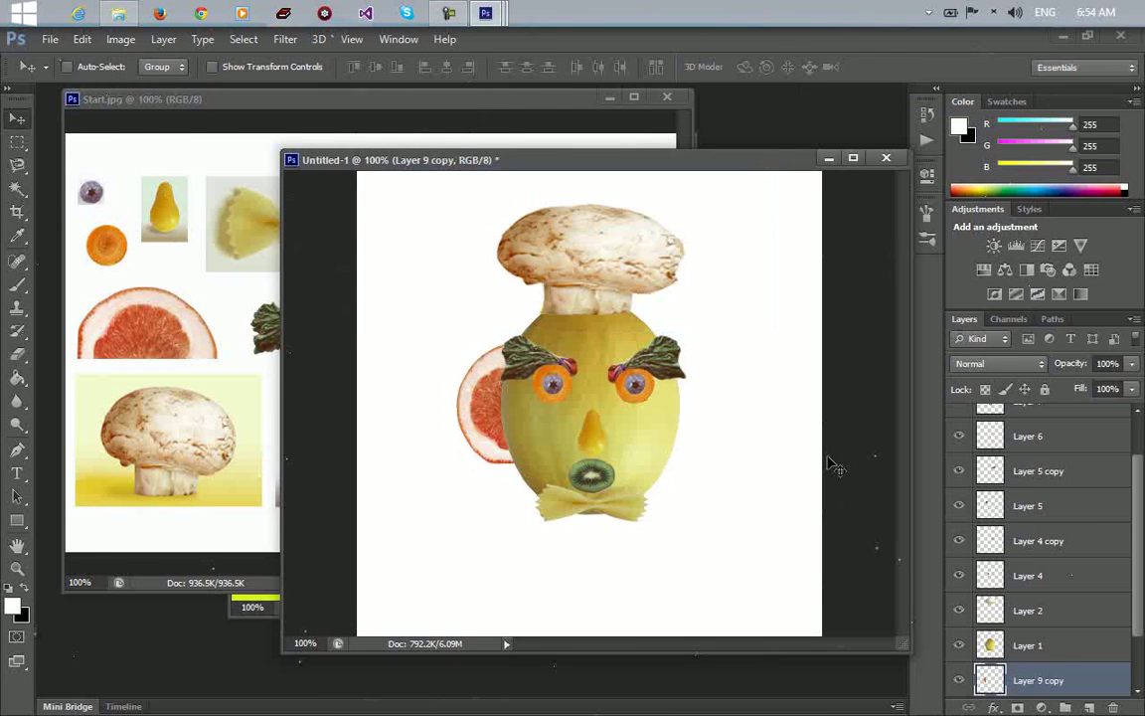
left_click_drag(497, 410, 681, 417)
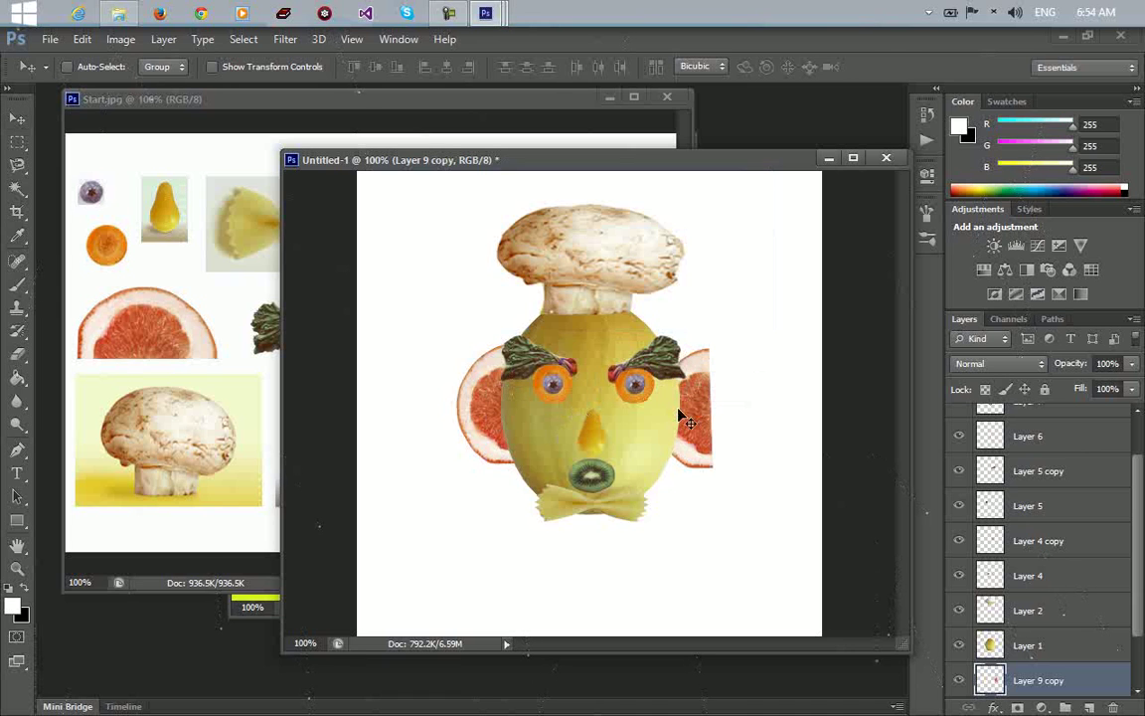
Flip the copied grapefruit ear horizontally, shift it 13 px outward, and level it with the other ear.
key("ctrl+t")
right_click(679, 415)
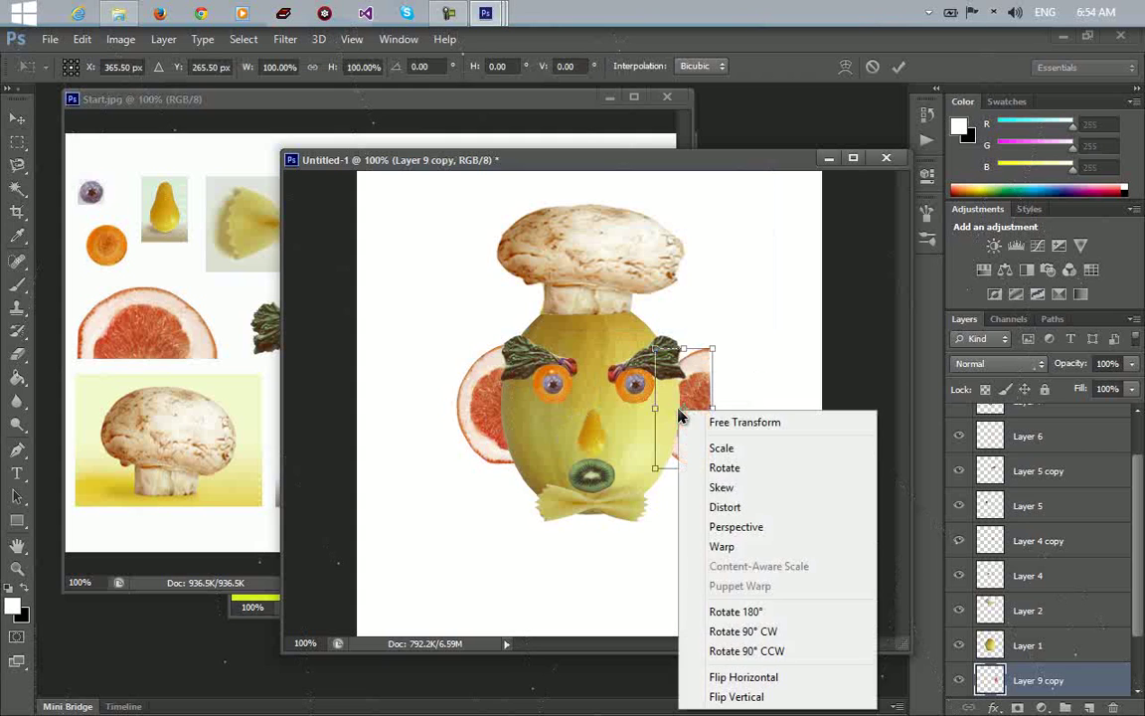
left_click(765, 676)
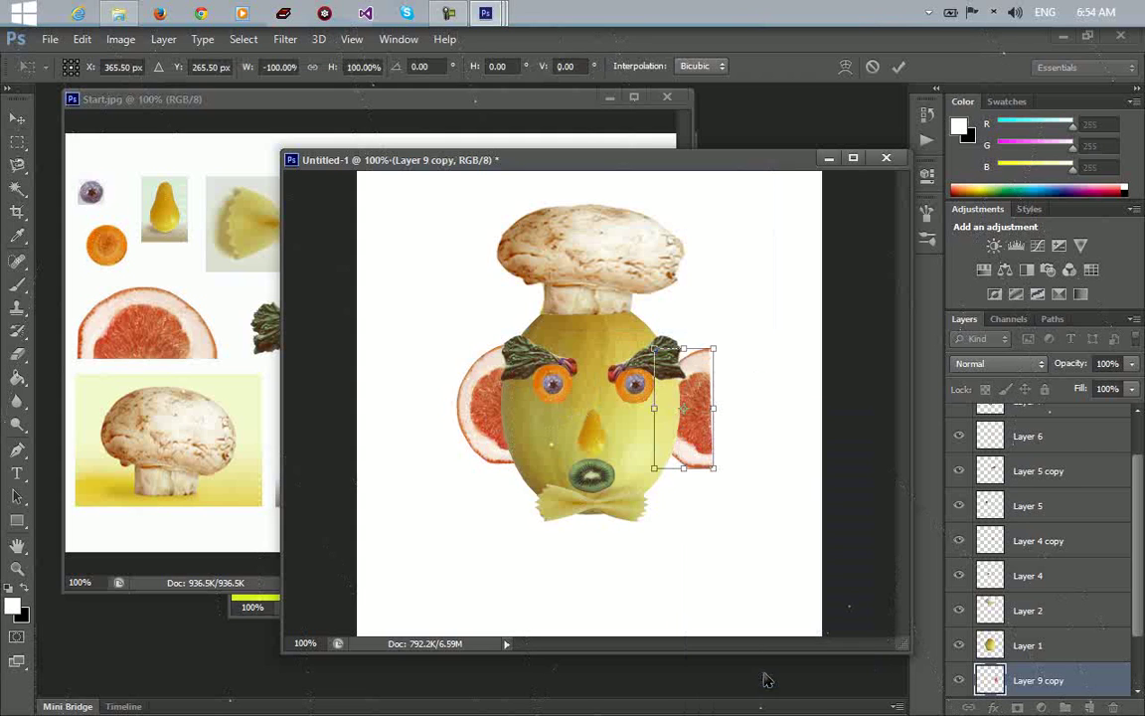
key("Right")
key("Right")
key("Right")
key("Right")
key("Right")
key("Right")
key("Right")
key("Right")
key("Right")
key("Right")
key("Right")
key("Right")
key("Right")
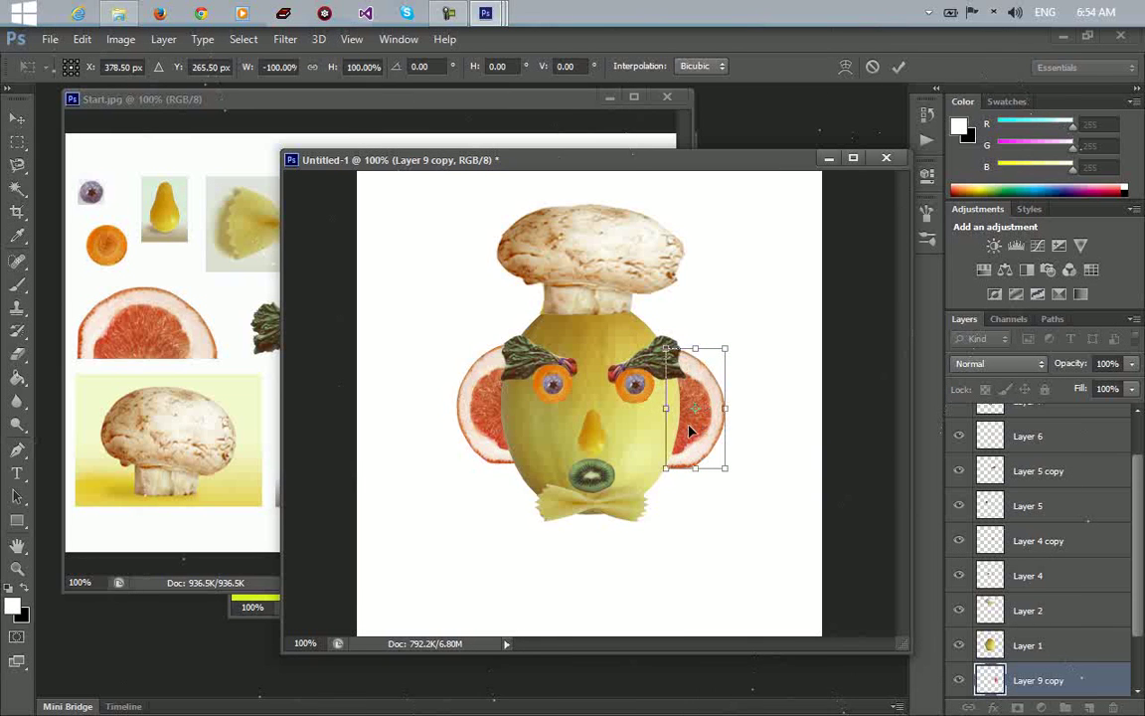
key("Return")
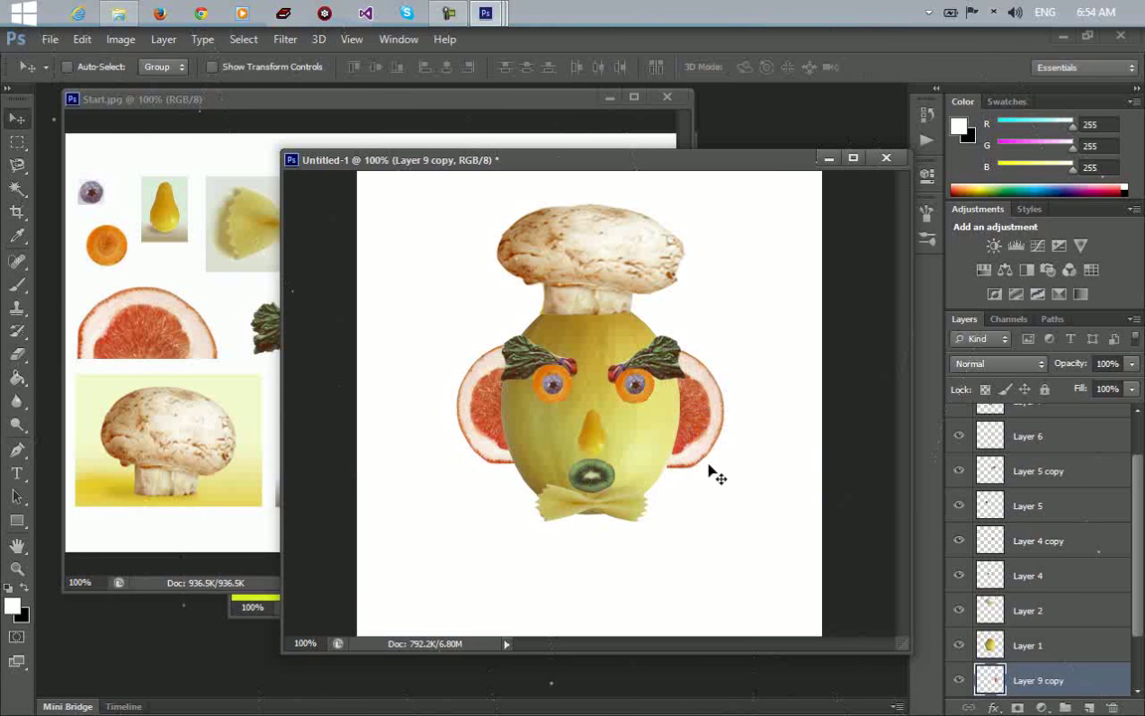
left_click_drag(707, 413, 712, 410)
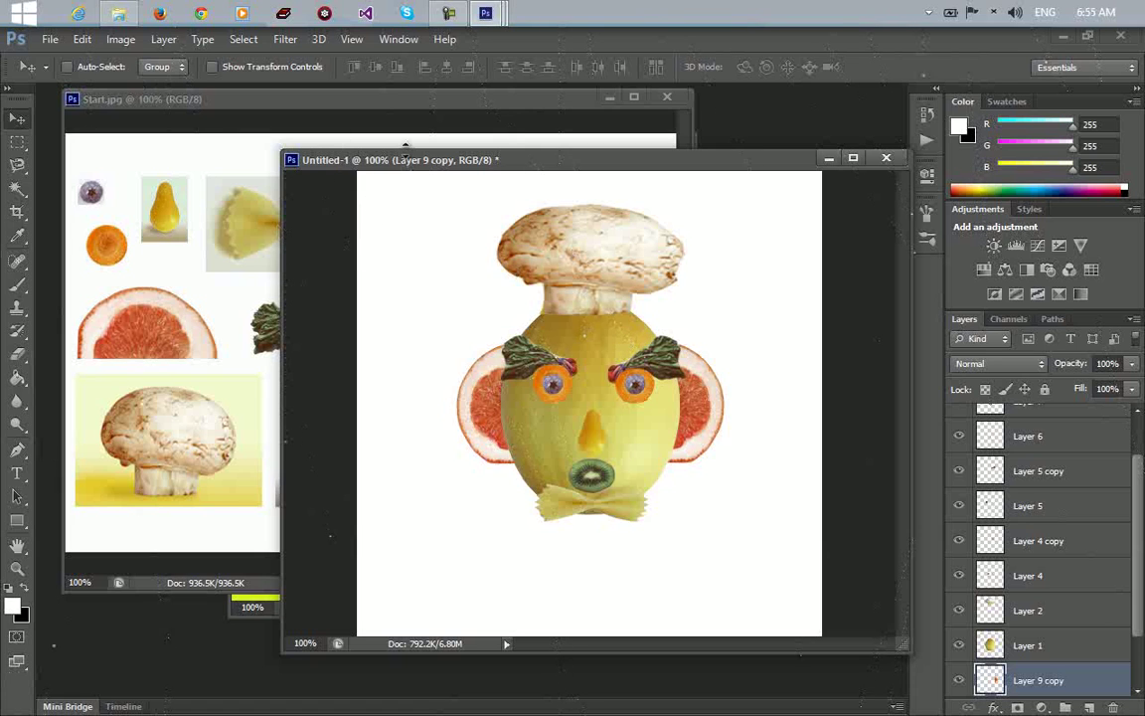
Close Start.jpg and Exercise 1.jpg, and merge all visible layers of Untitled-1.
left_click(667, 96)
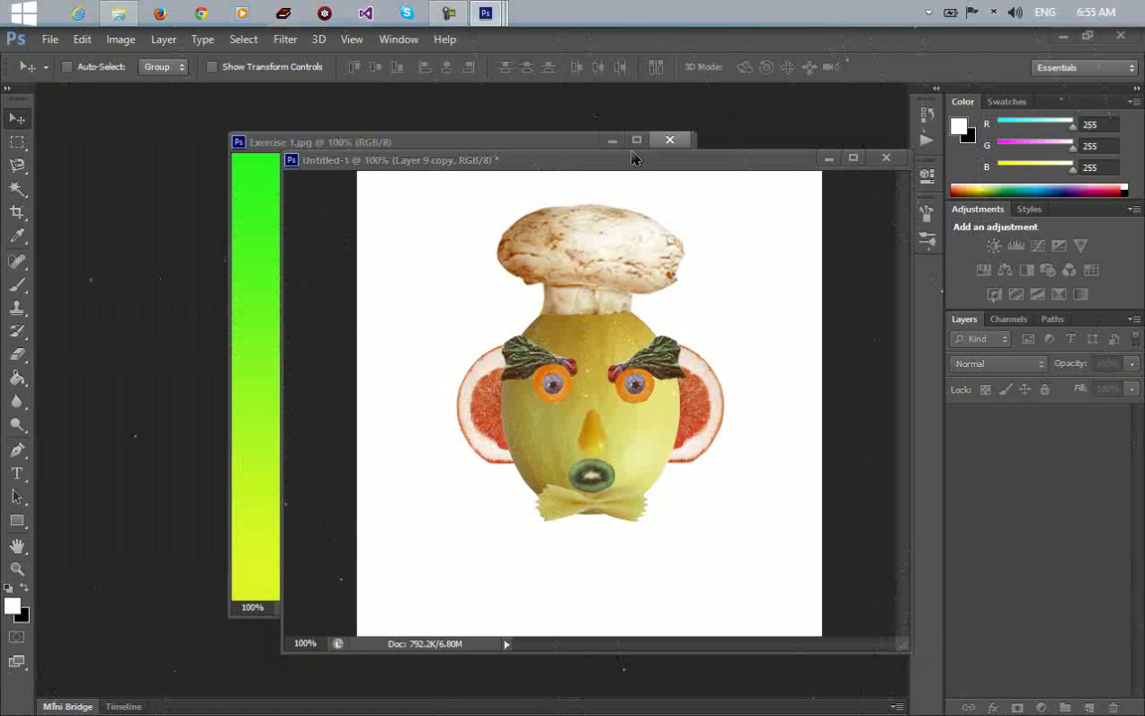
left_click(670, 141)
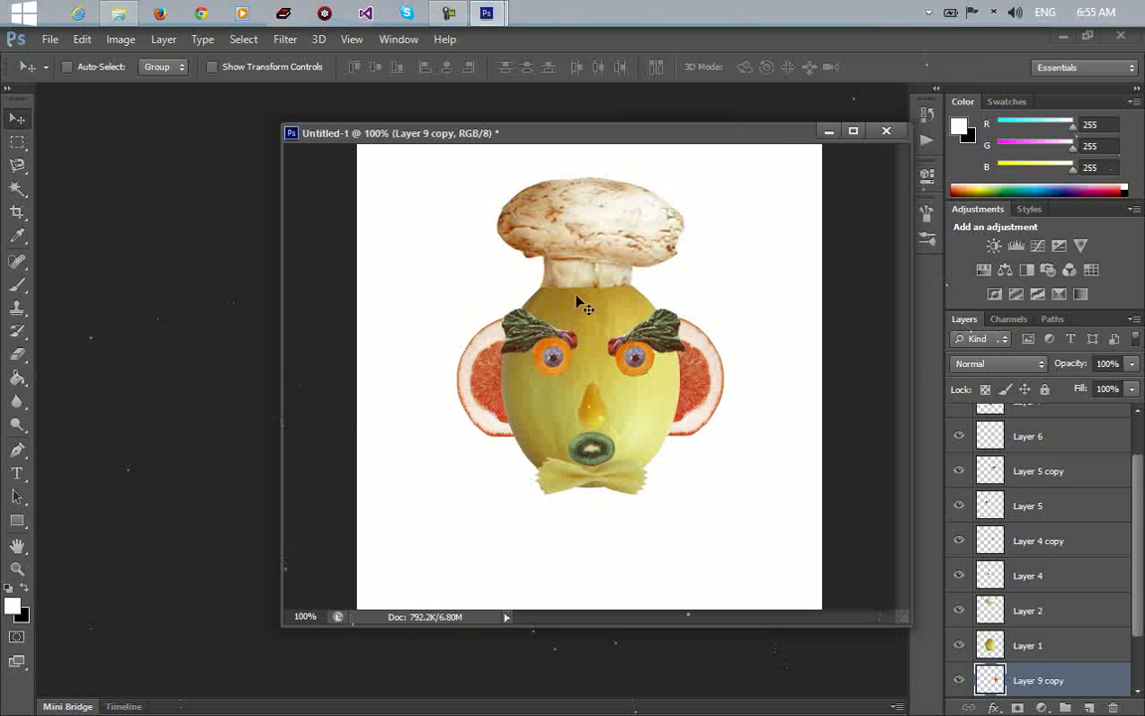
right_click(1057, 437)
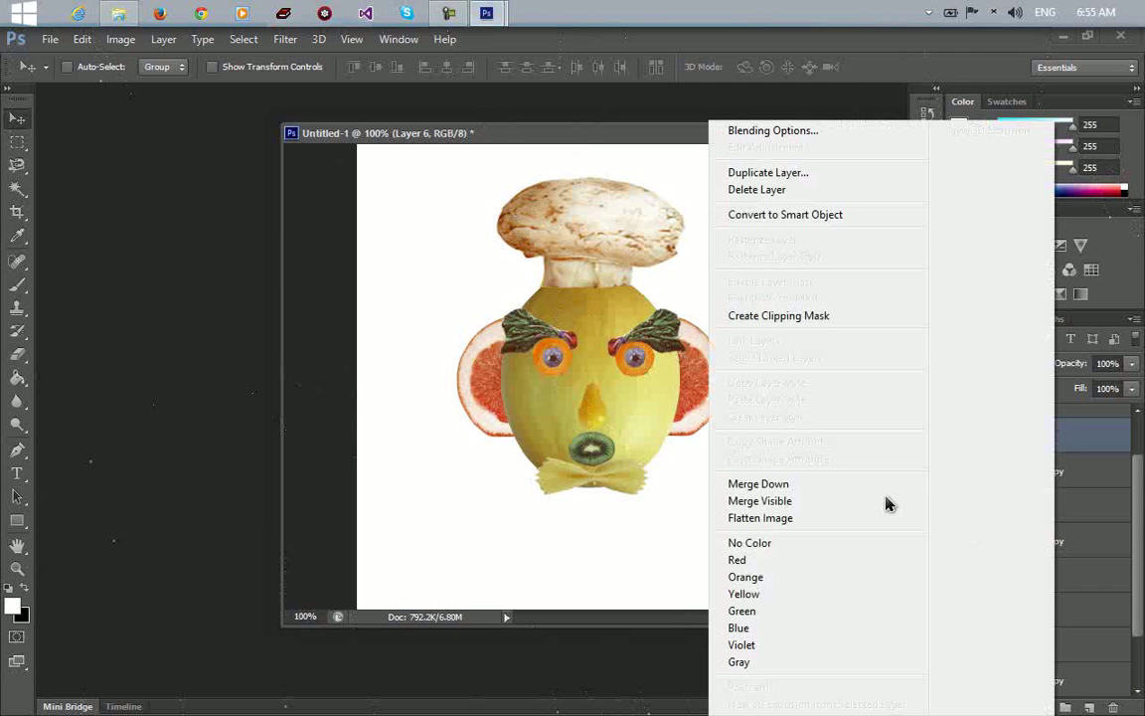
left_click(833, 501)
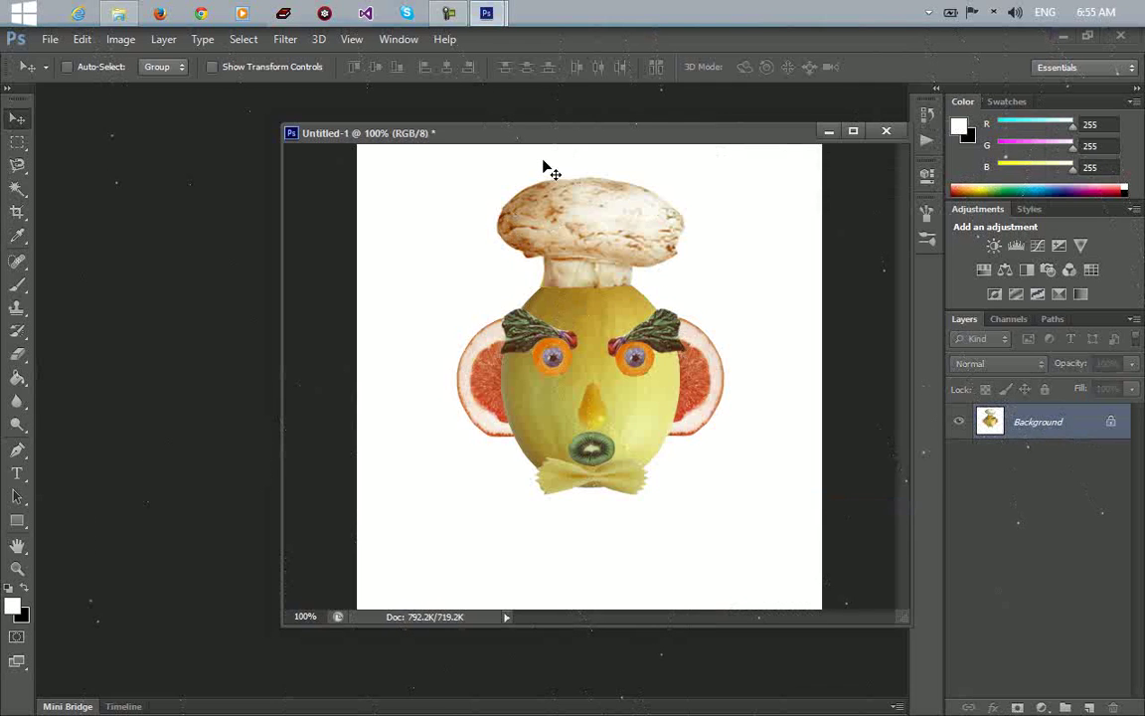
left_click(449, 11)
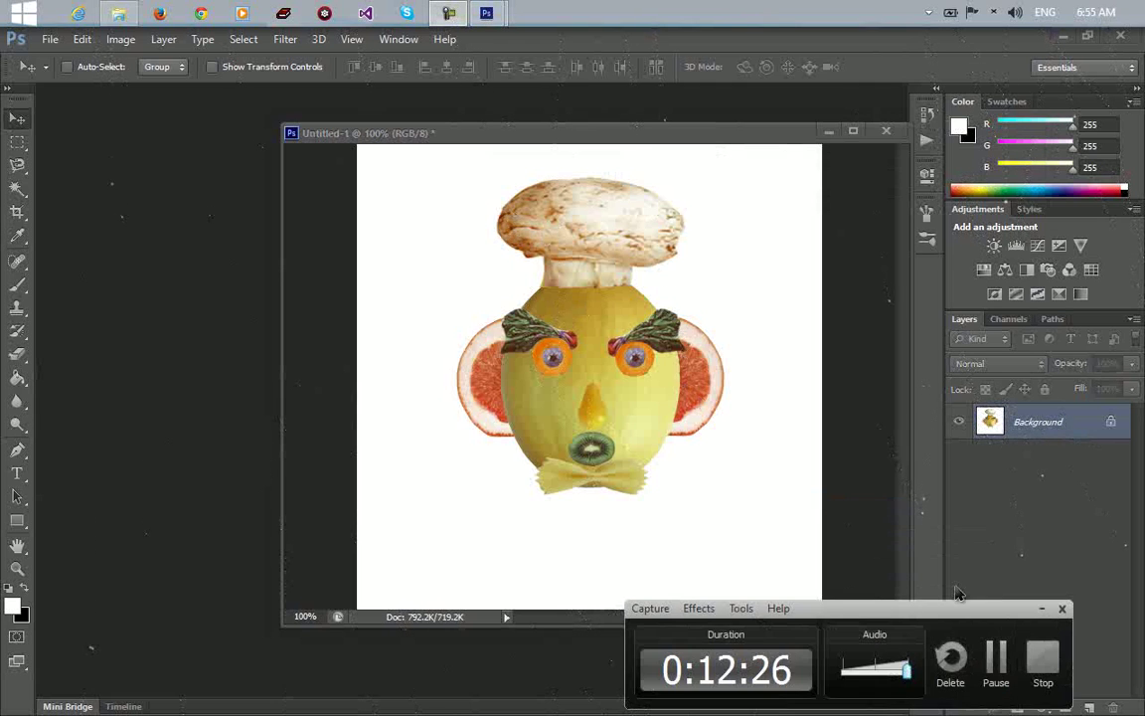